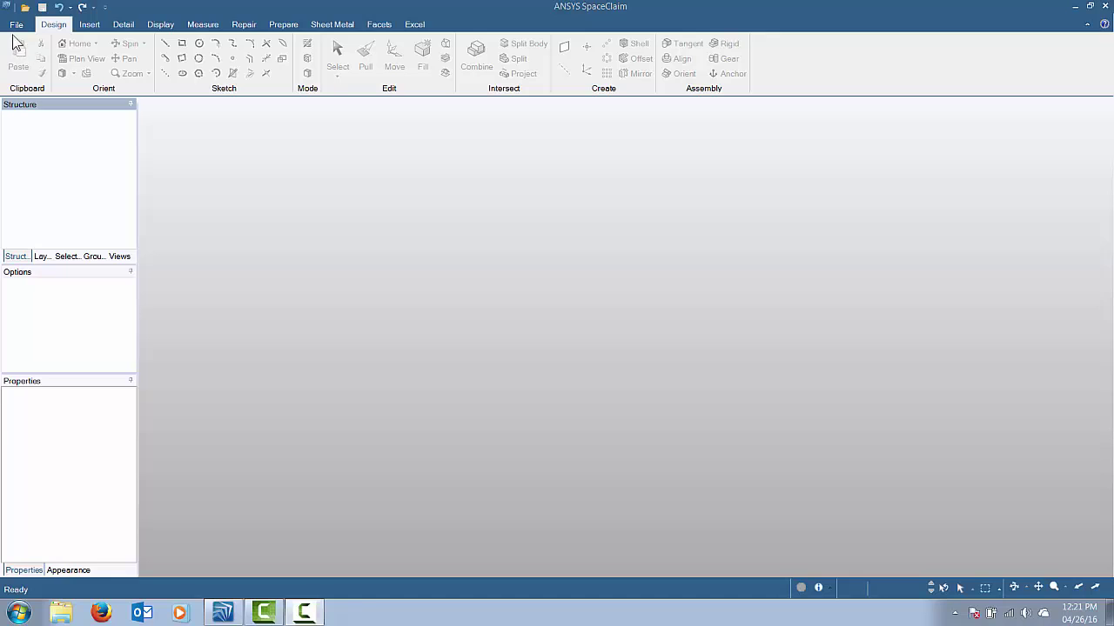
Open the Spoon - Long 2 mesh from recent documents and hide its internal facet edges
left_click(15, 25)
left_click(140, 76)
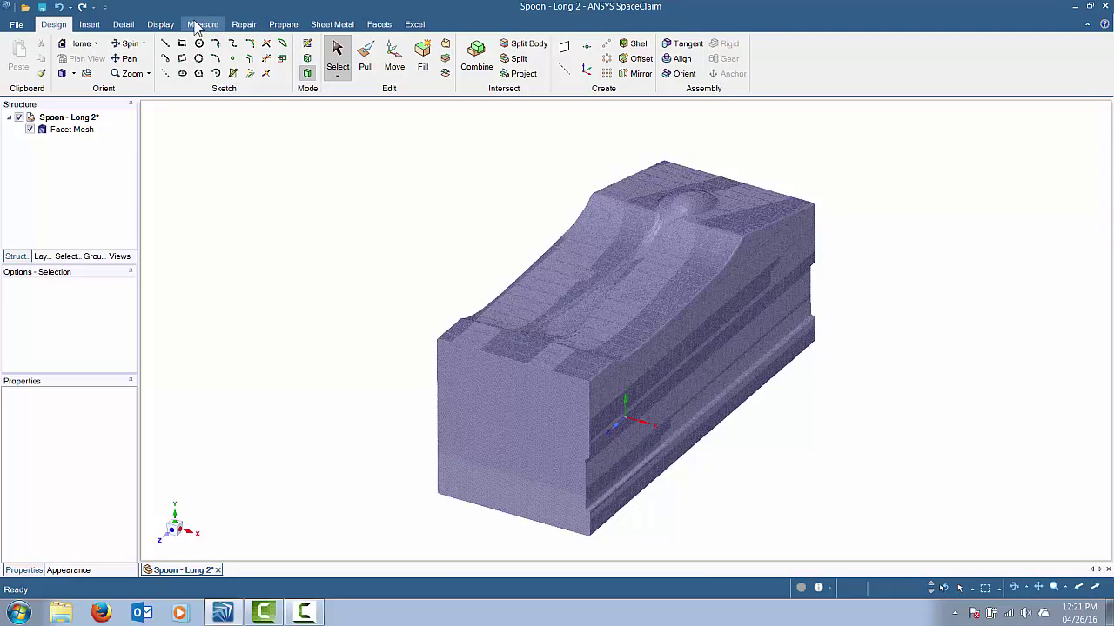
left_click(378, 24)
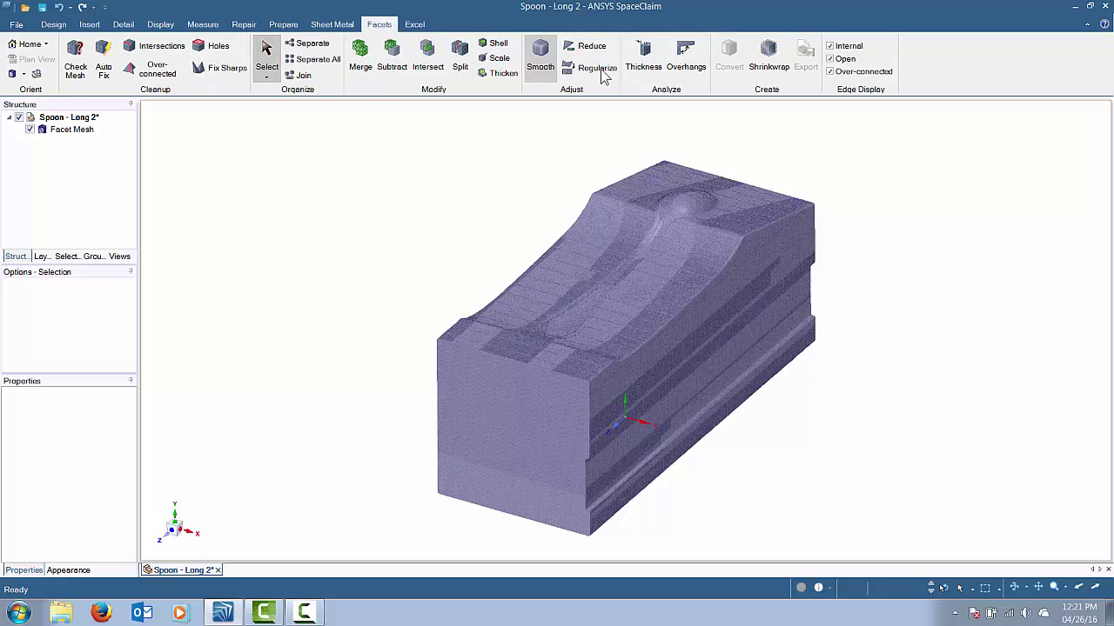
left_click(830, 45)
left_click(830, 45)
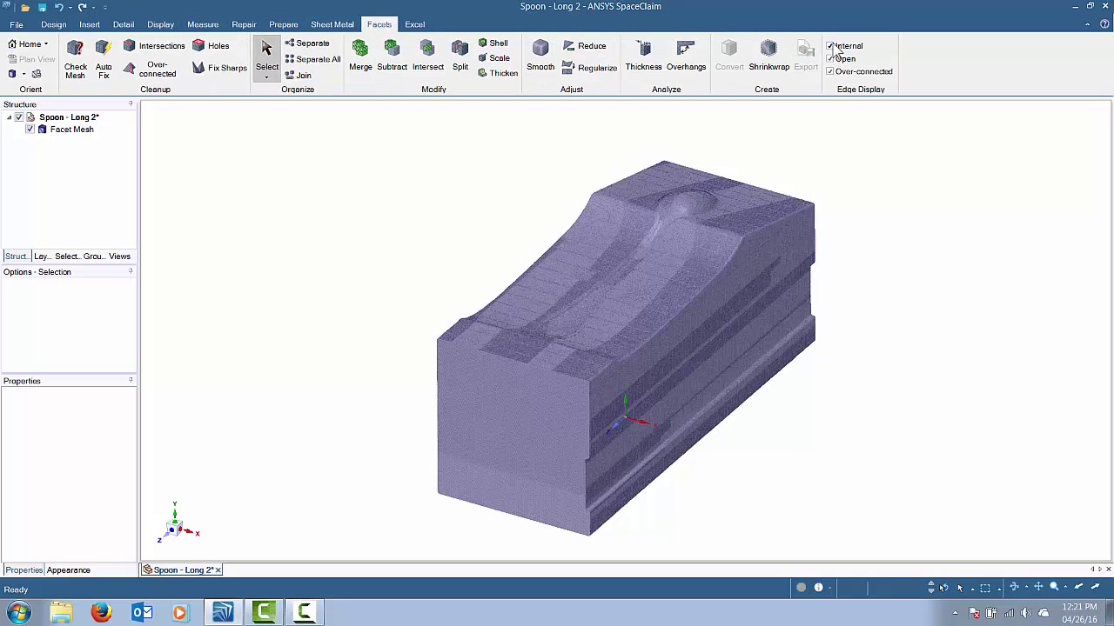
left_click(833, 46)
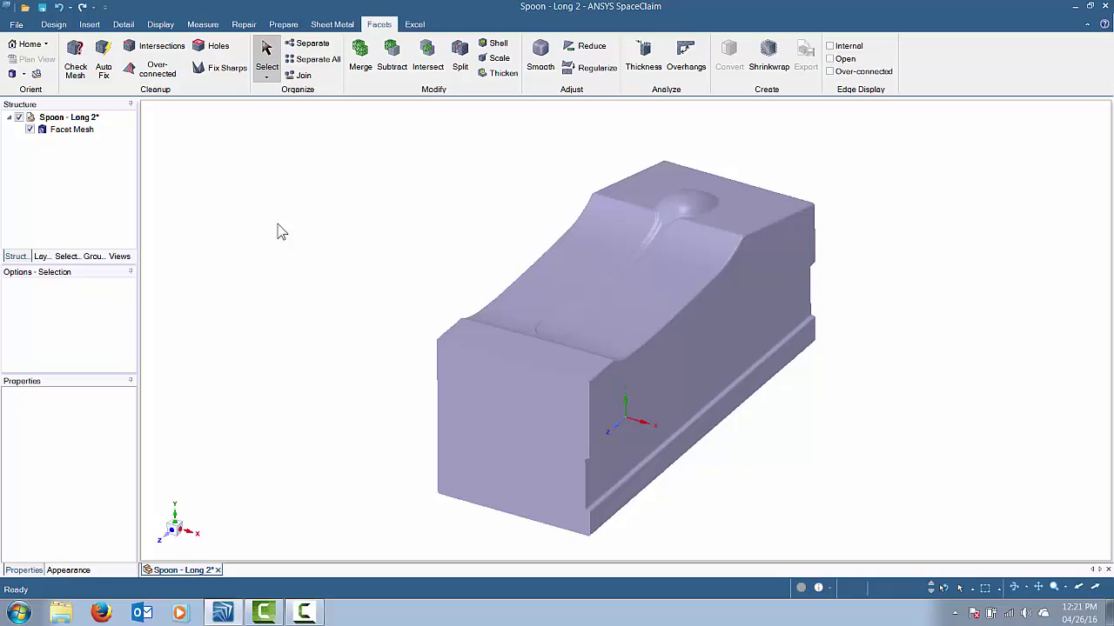
left_click(53, 25)
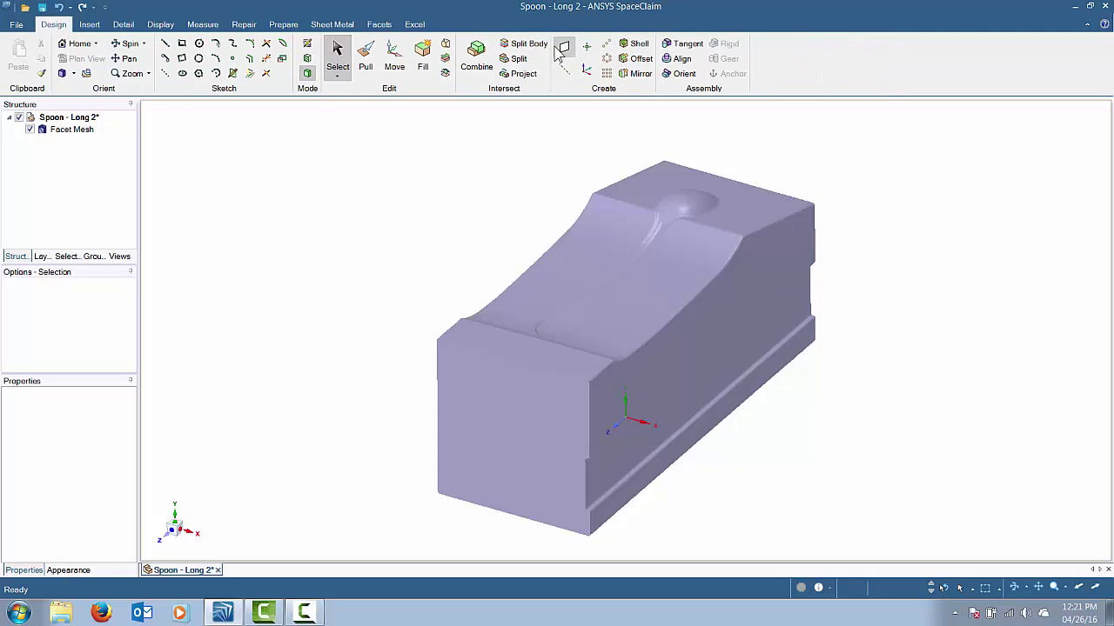
Create three reference planes on the mesh, leaving only the lengthwise vertical plane visible
left_click(564, 46)
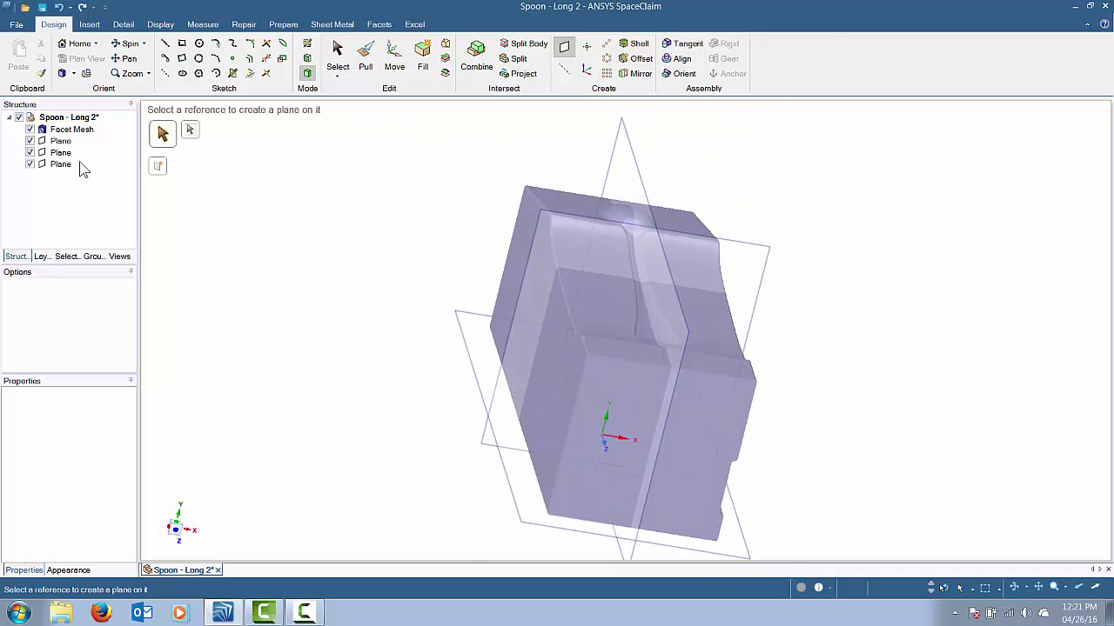
left_click(30, 152)
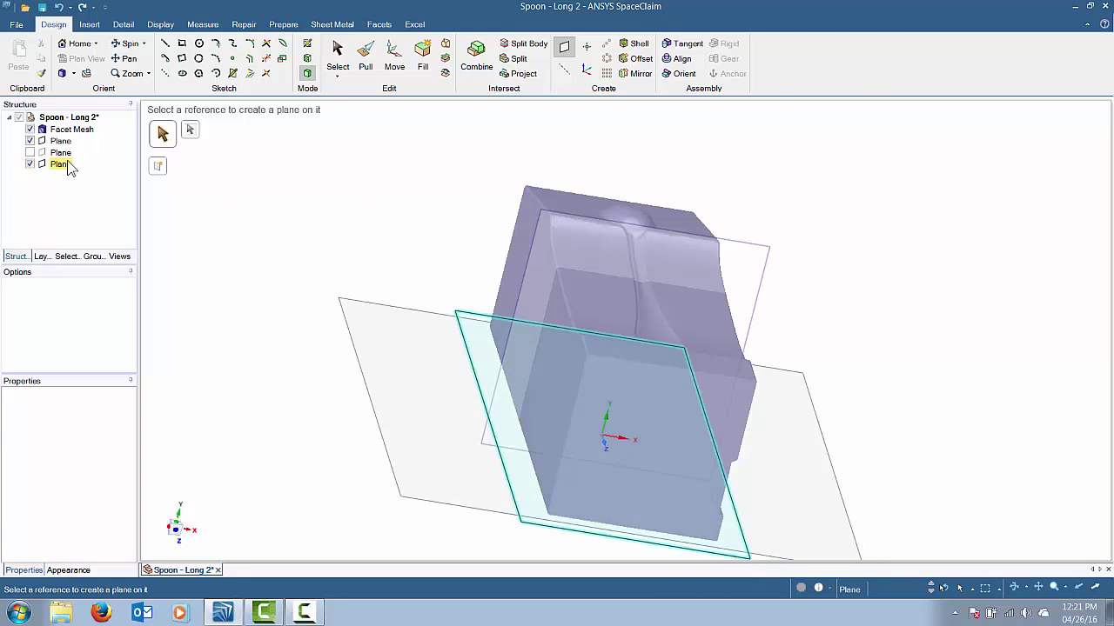
left_click(30, 163)
left_click(29, 141)
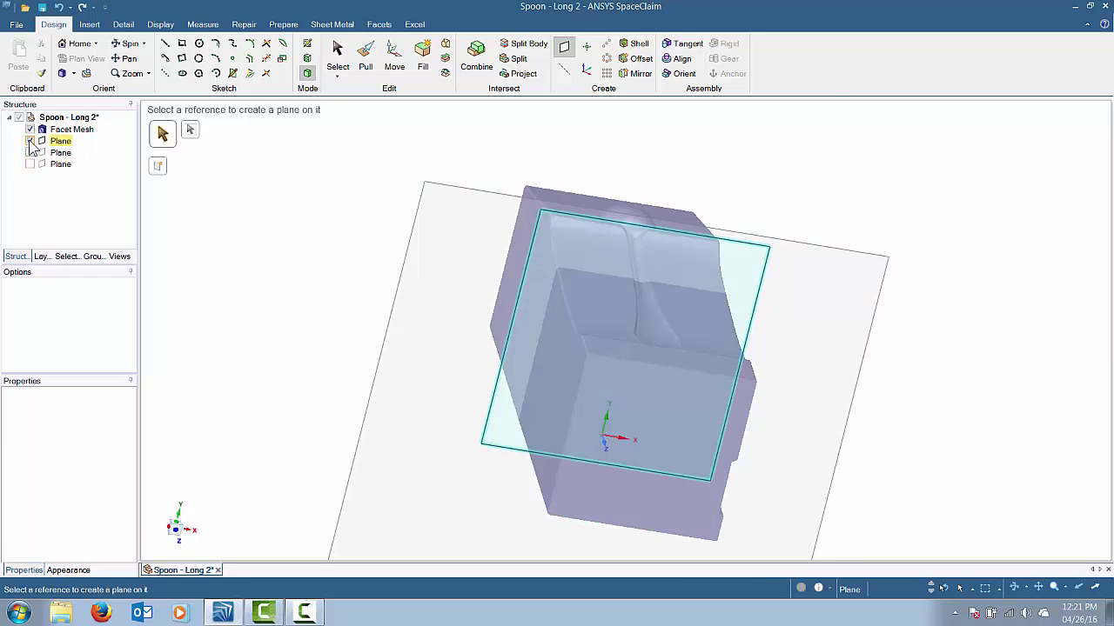
left_click(30, 152)
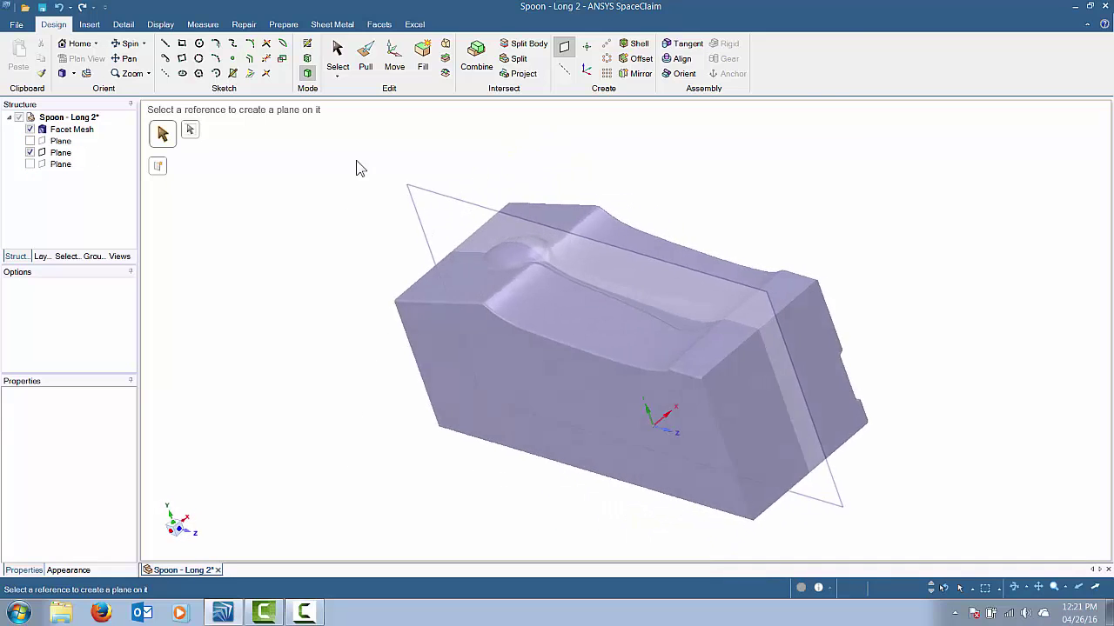
Select the lengthwise plane with the Move tool, orbiting to see the block end-on
left_click(394, 61)
left_click(433, 167)
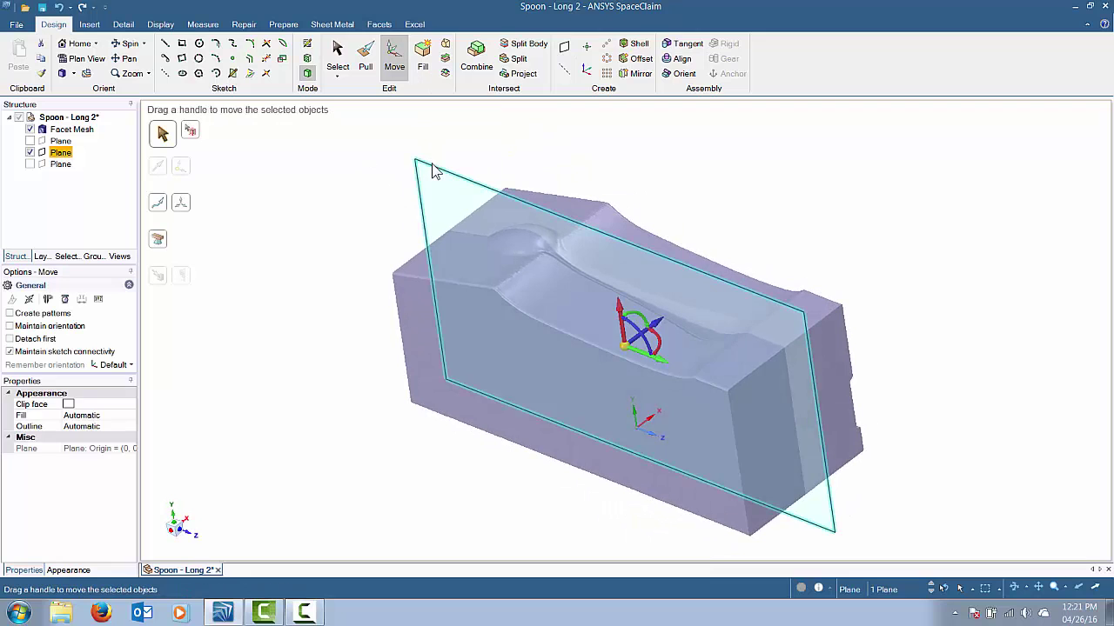
mouse_move(439, 169)
middle_mouse_down()
mouse_move(515, 348)
mouse_move(586, 348)
middle_mouse_up()
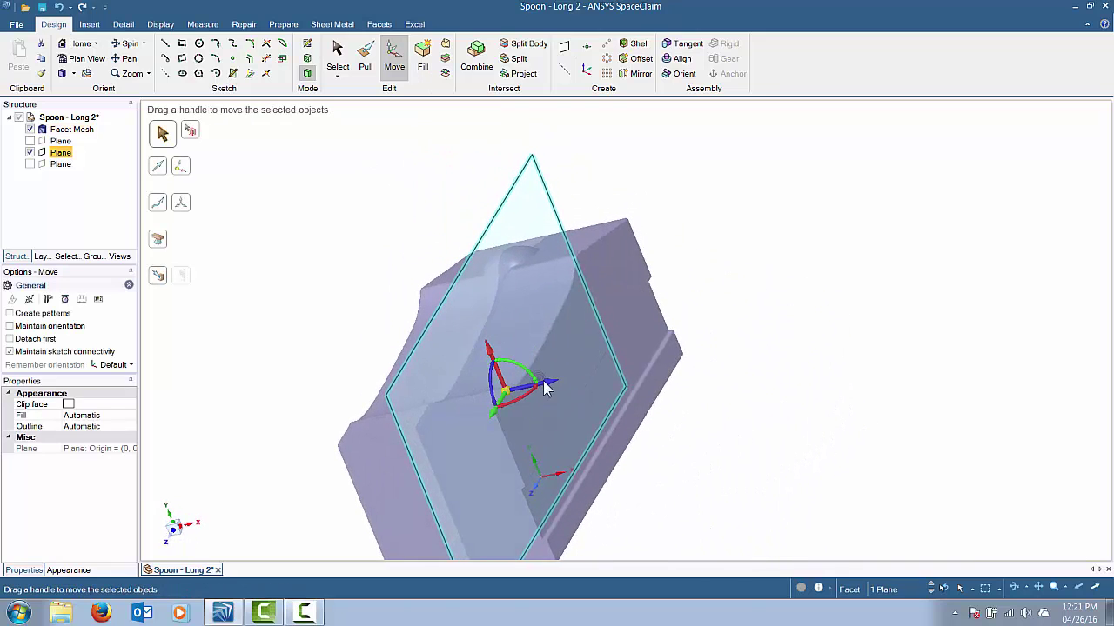
left_click(587, 348, "ctrl")
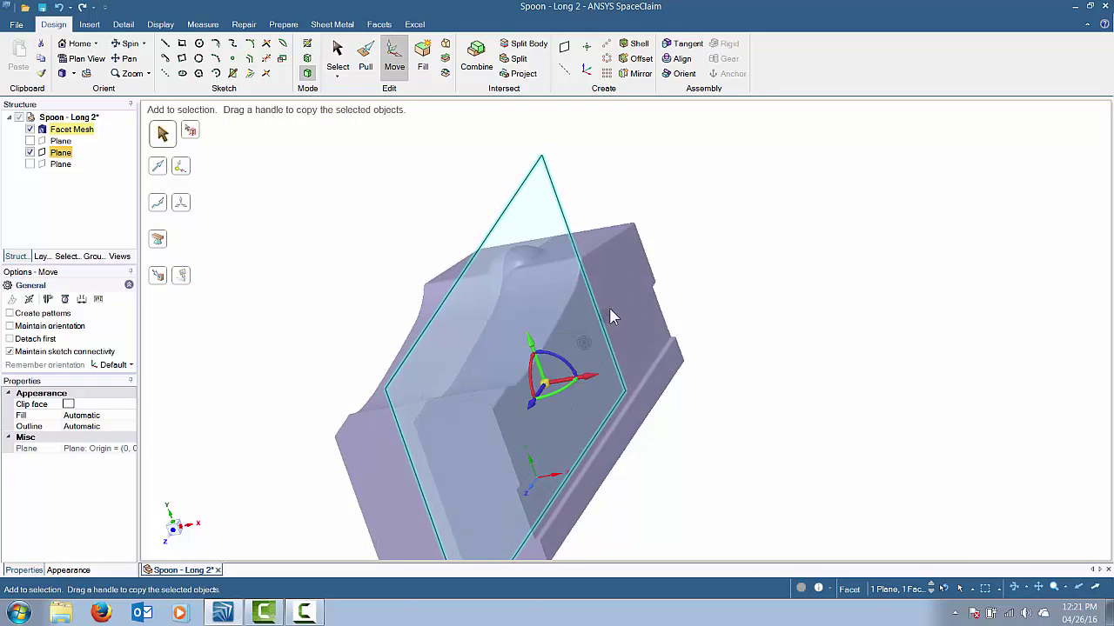
left_click(609, 308, "ctrl")
left_click(739, 289)
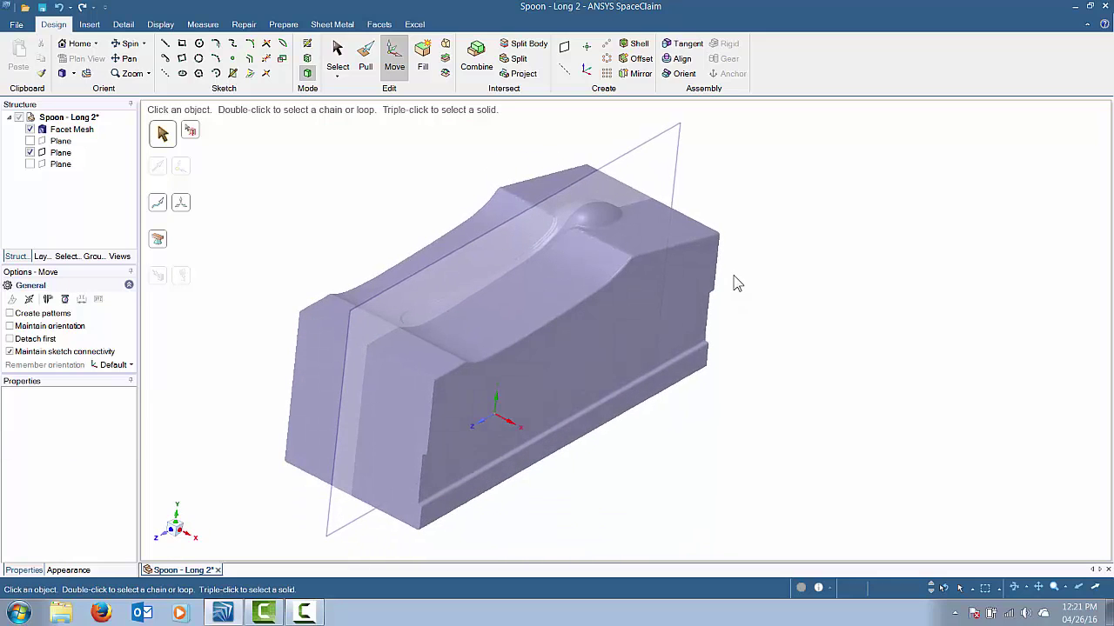
left_click(675, 163)
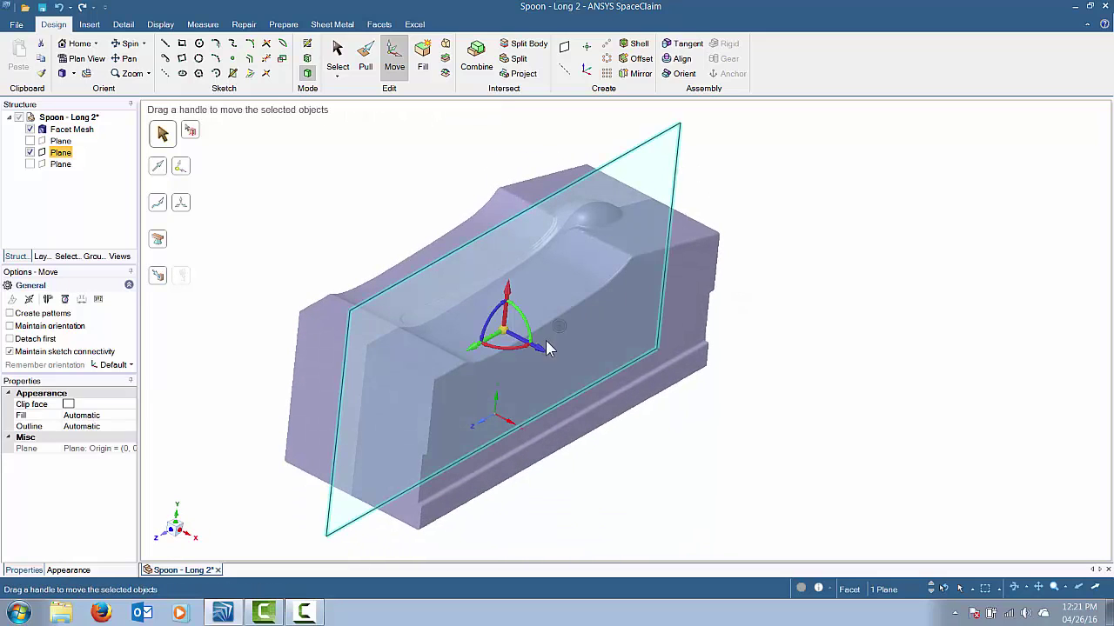
Copy the lengthwise plane across the block up to its side face
left_click(541, 347)
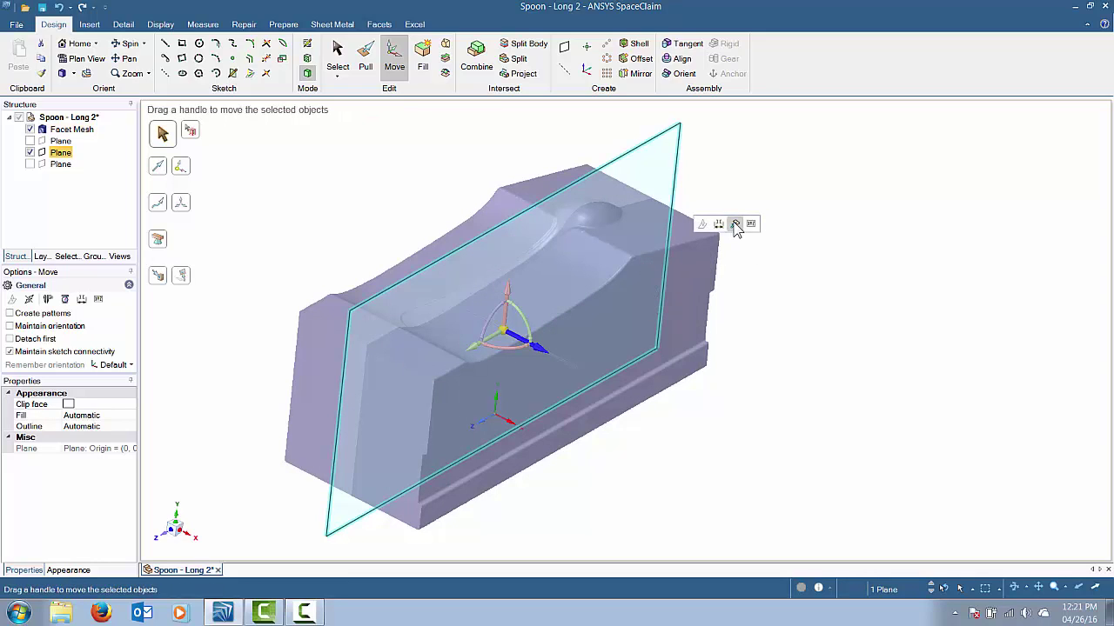
key("Escape")
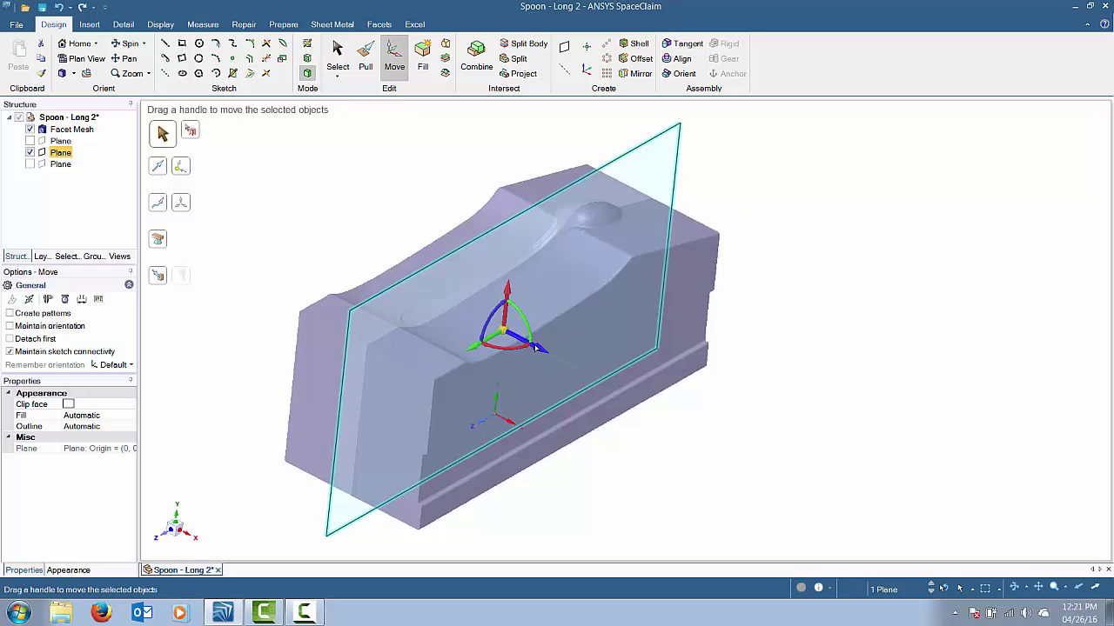
left_click(537, 346)
left_click(575, 304)
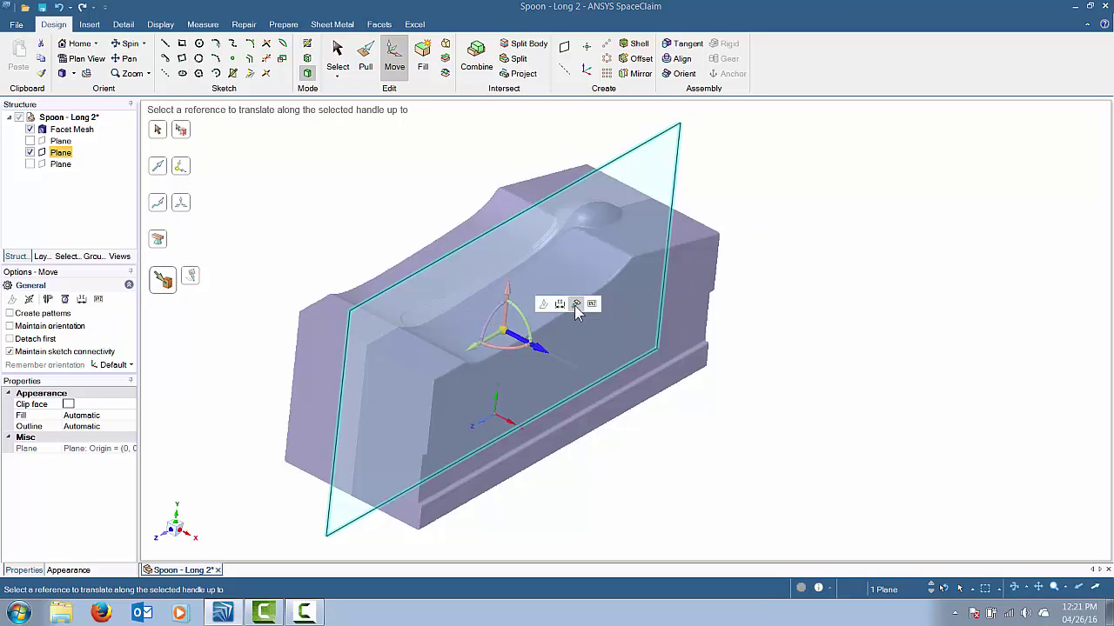
left_click(683, 277, "ctrl")
key("Escape")
mouse_move(900, 281)
middle_mouse_down()
mouse_move(676, 294)
mouse_move(740, 266)
mouse_move(733, 281)
mouse_move(343, 204)
mouse_move(368, 183)
middle_mouse_up()
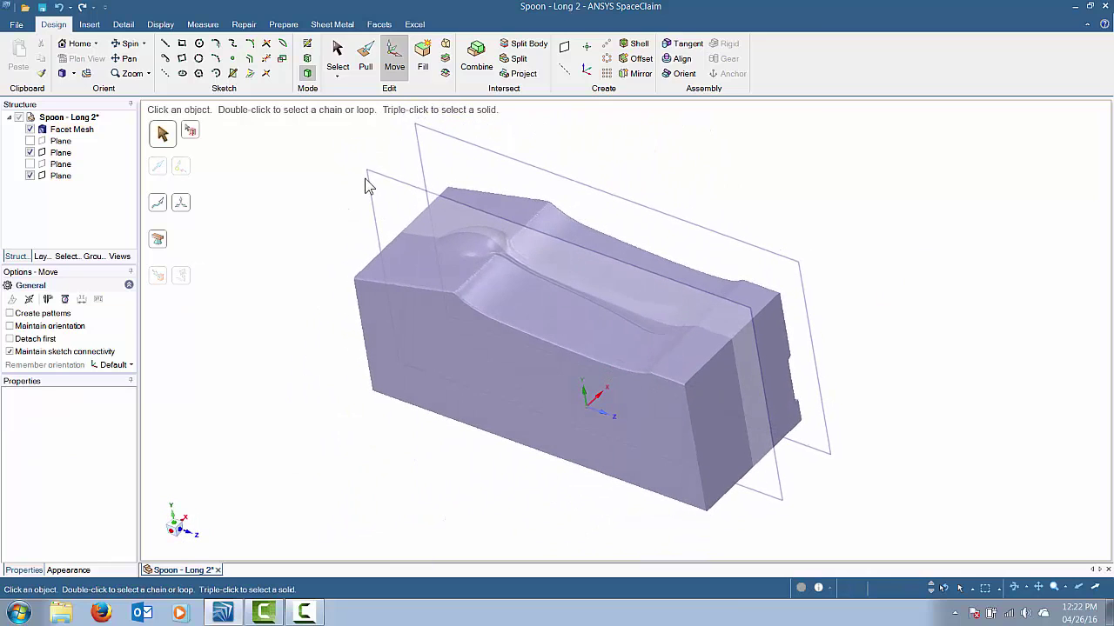
Copy the original lengthwise plane up to the block's long front face
left_click(371, 180)
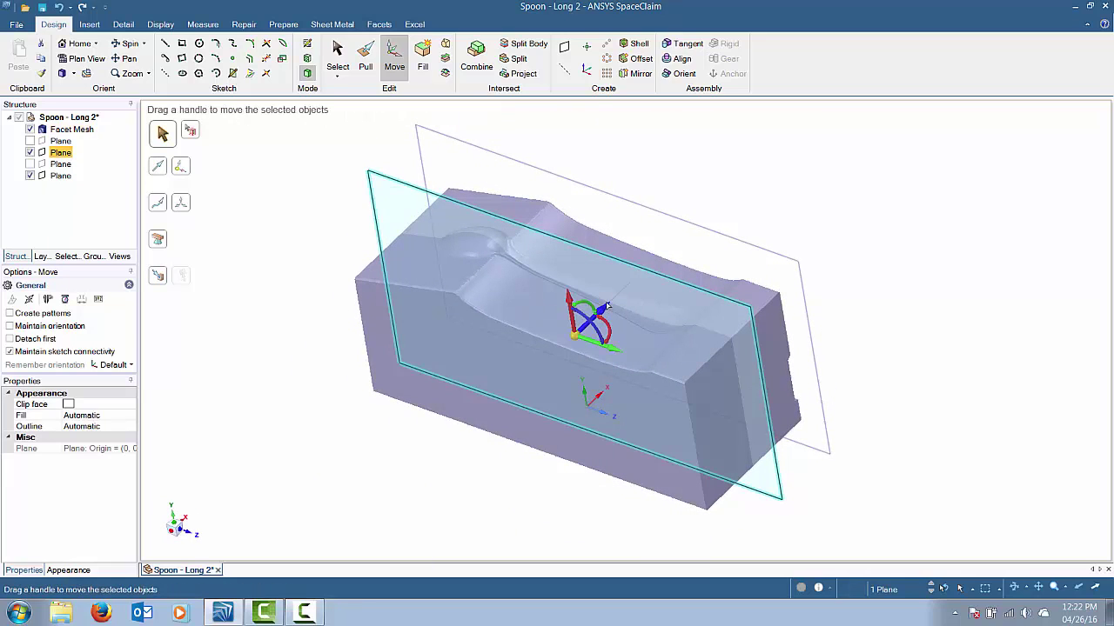
left_click(602, 307)
left_click(649, 263)
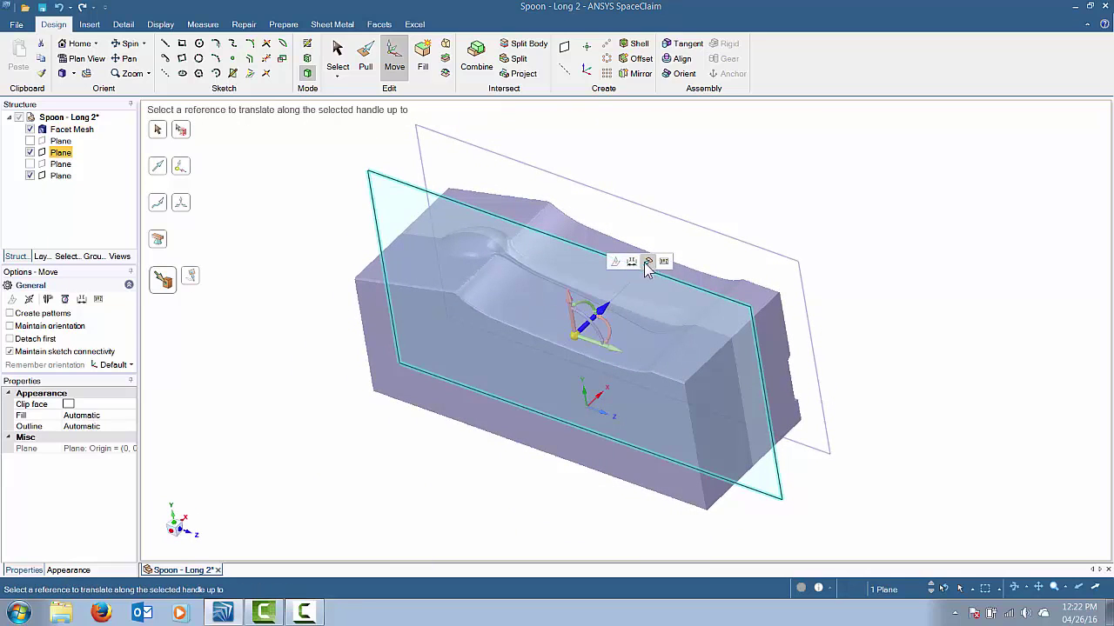
left_click(383, 340, "ctrl")
key("Escape")
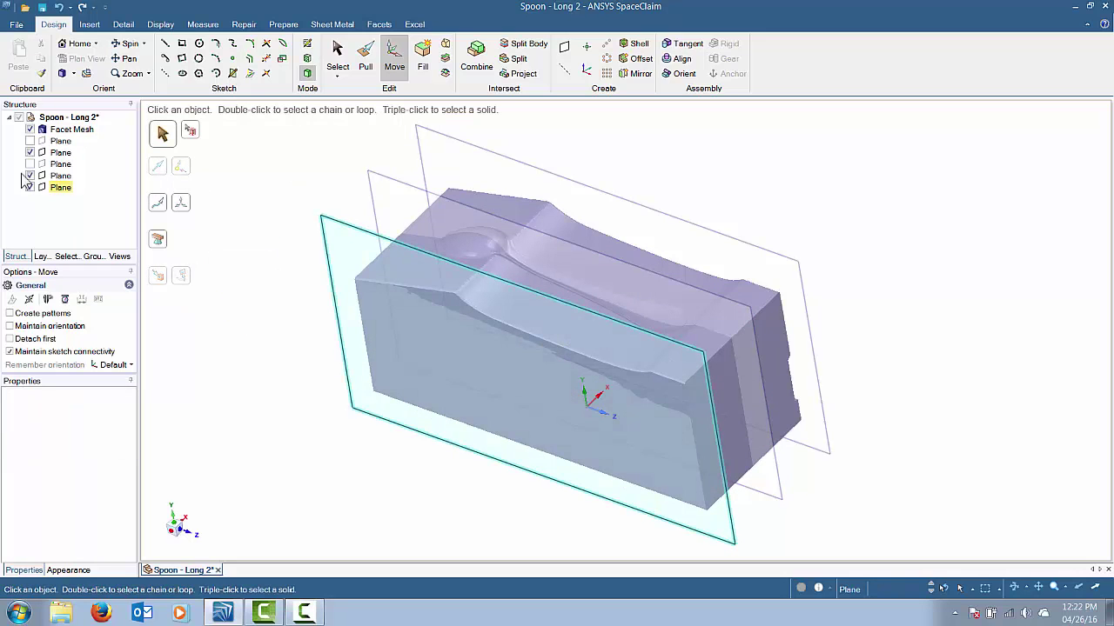
key("Escape")
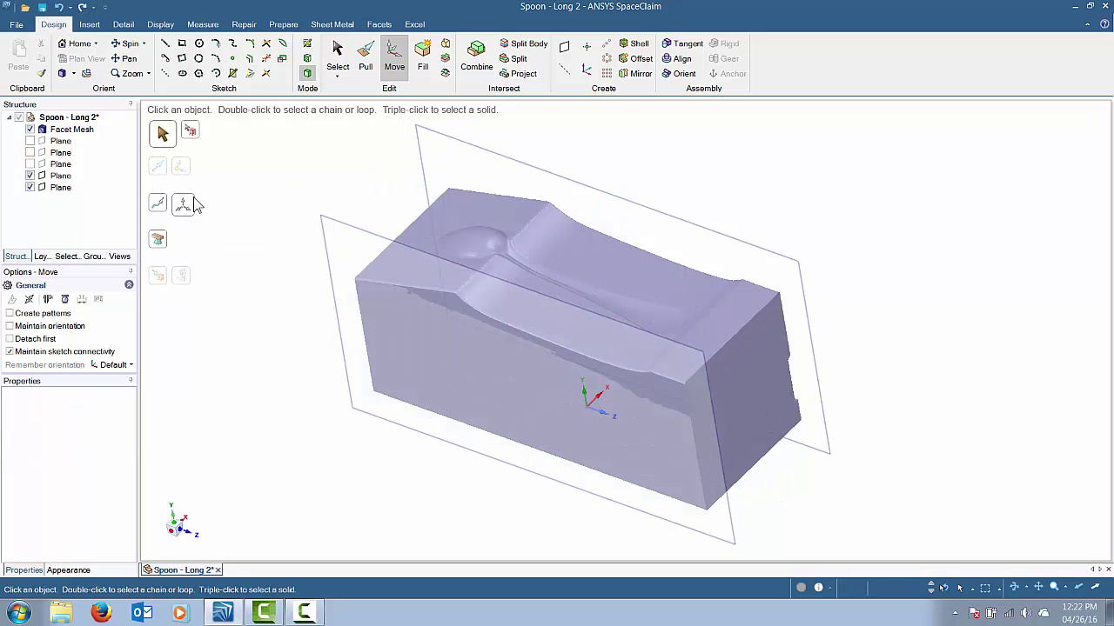
middle_click_drag(780, 178, 783, 157)
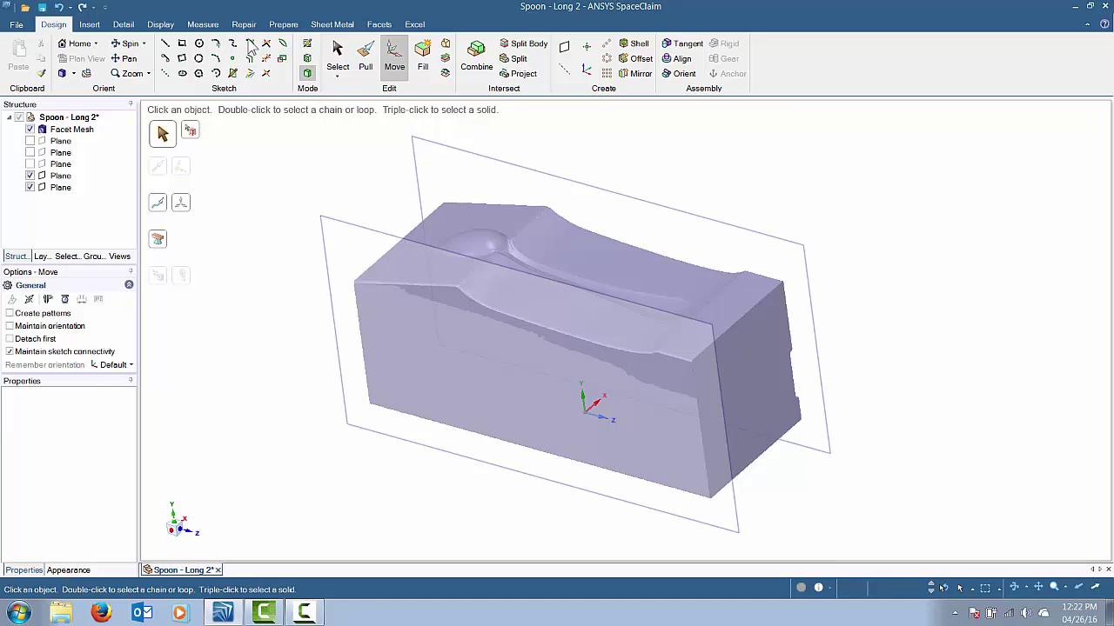
left_click(355, 227)
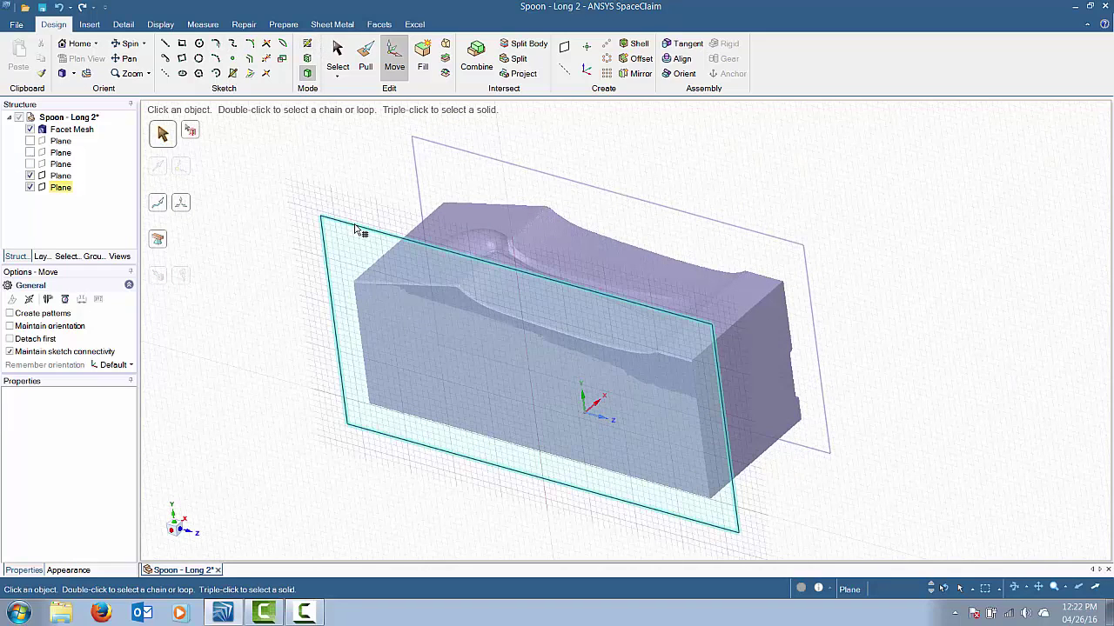
Sketch on the front plane, offset 0.375 in into the block and viewed face-on
key("k")
left_click(638, 551)
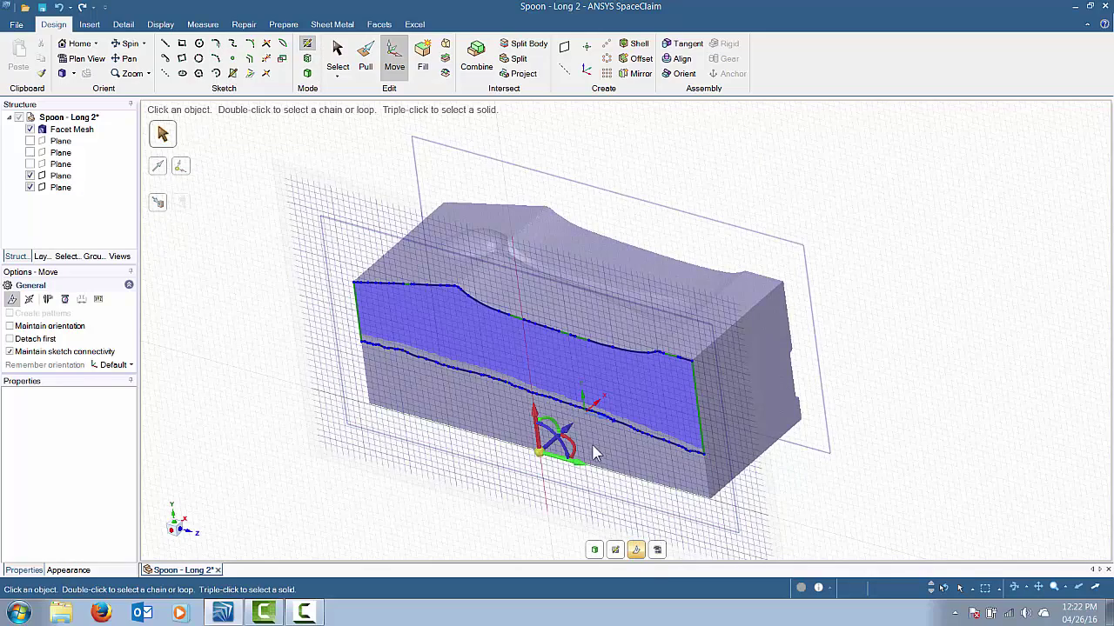
left_click_drag(565, 432, 545, 519)
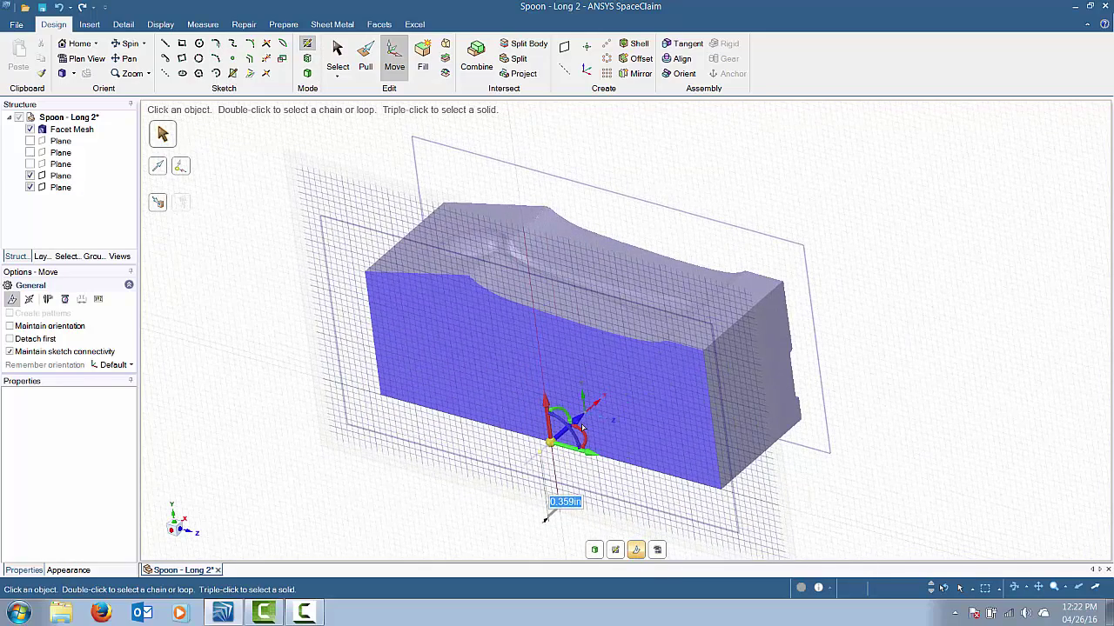
left_click_drag(582, 427, 583, 427)
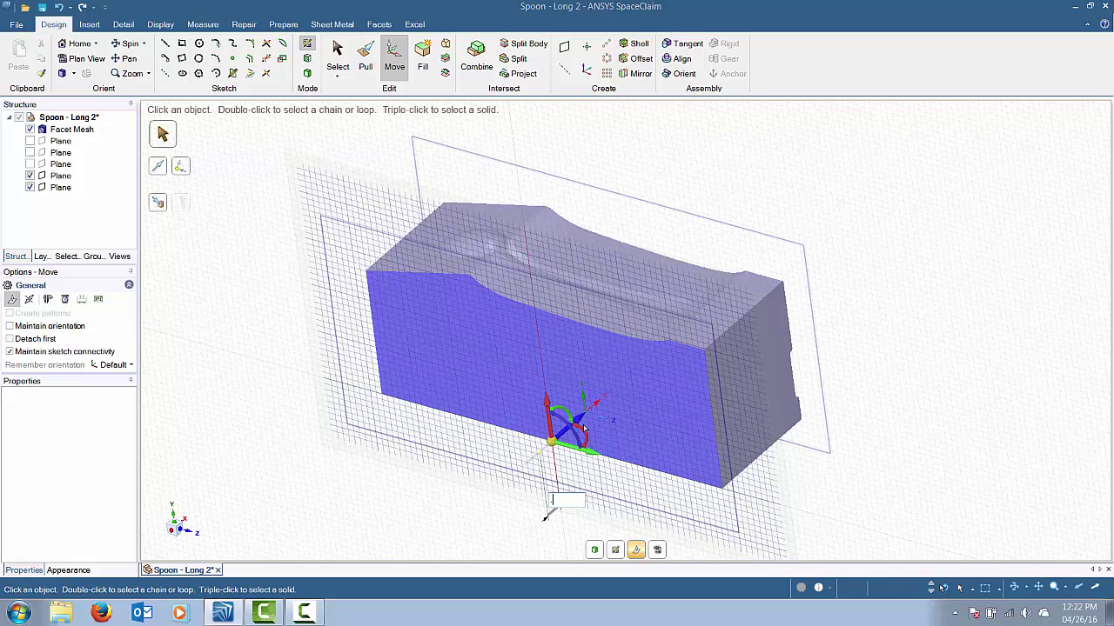
type(".375")
key("Return")
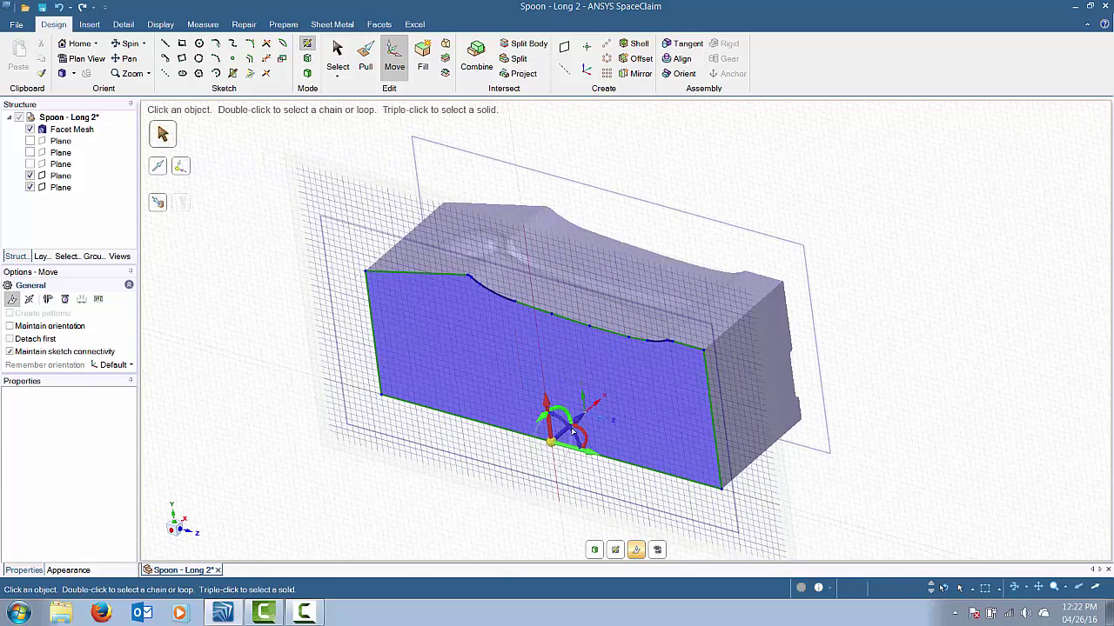
left_click(635, 553)
left_click(657, 549)
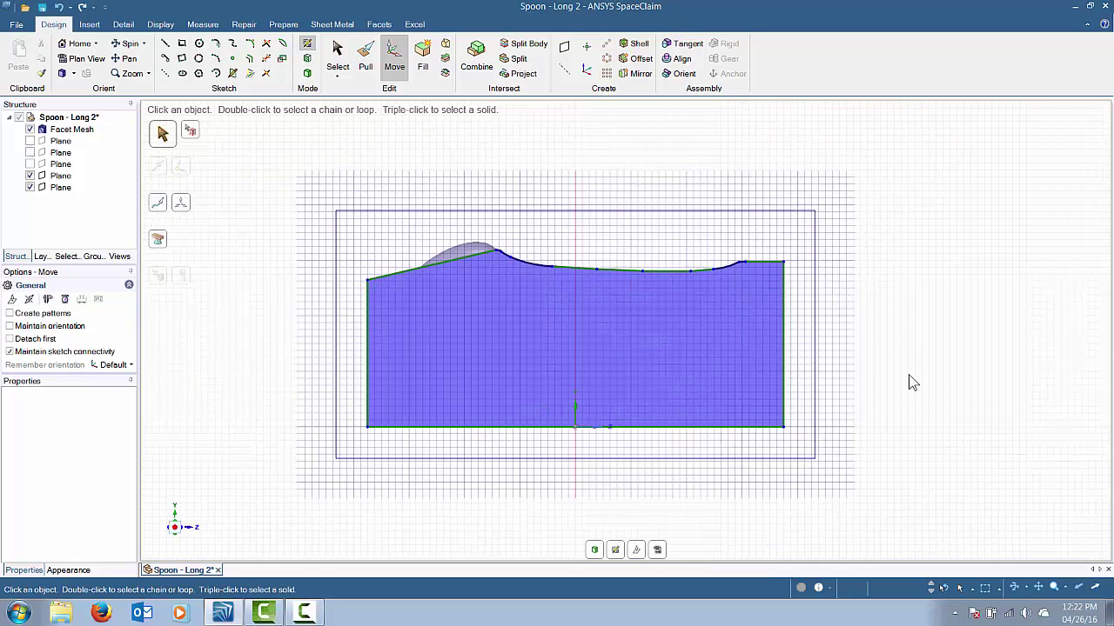
Project the left, bottom and right mesh edges into the sketch
left_click(249, 74)
left_click(368, 326)
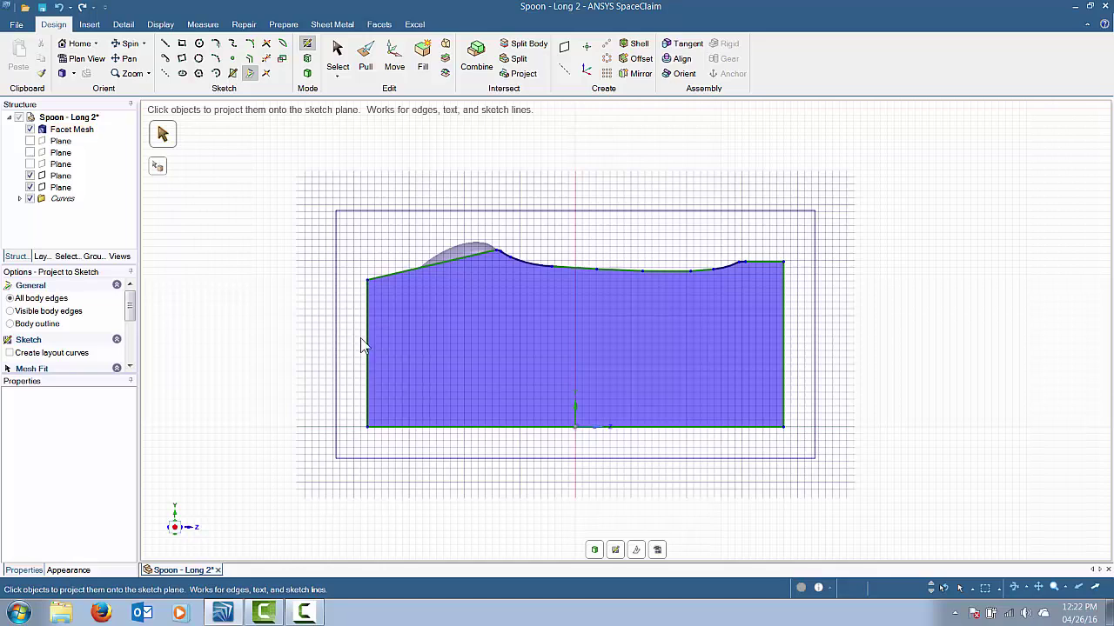
left_click(542, 423)
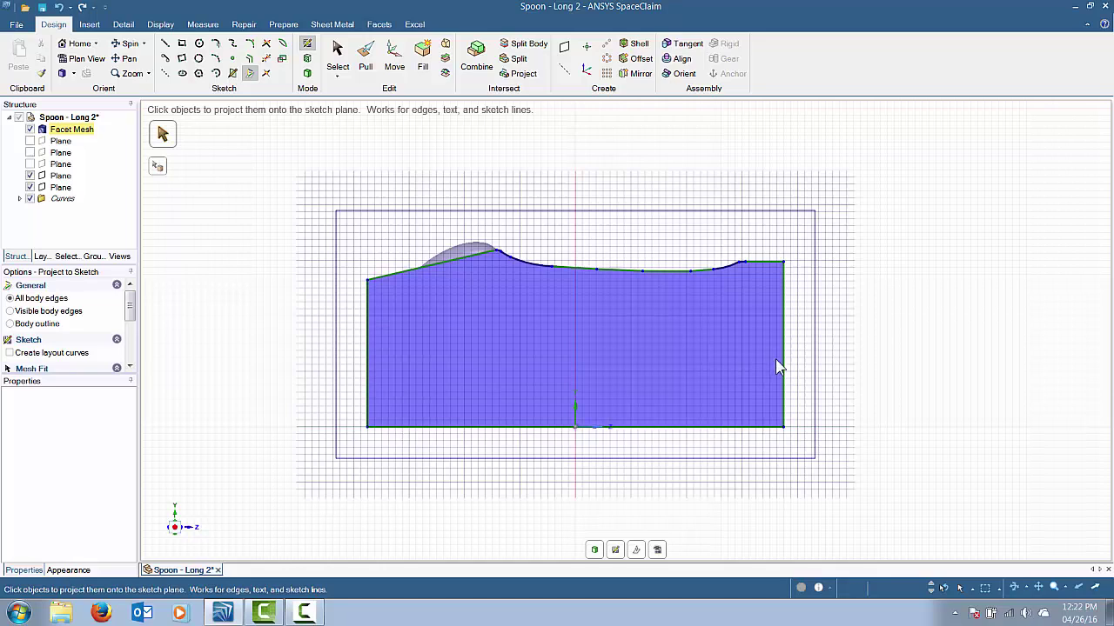
left_click(782, 358)
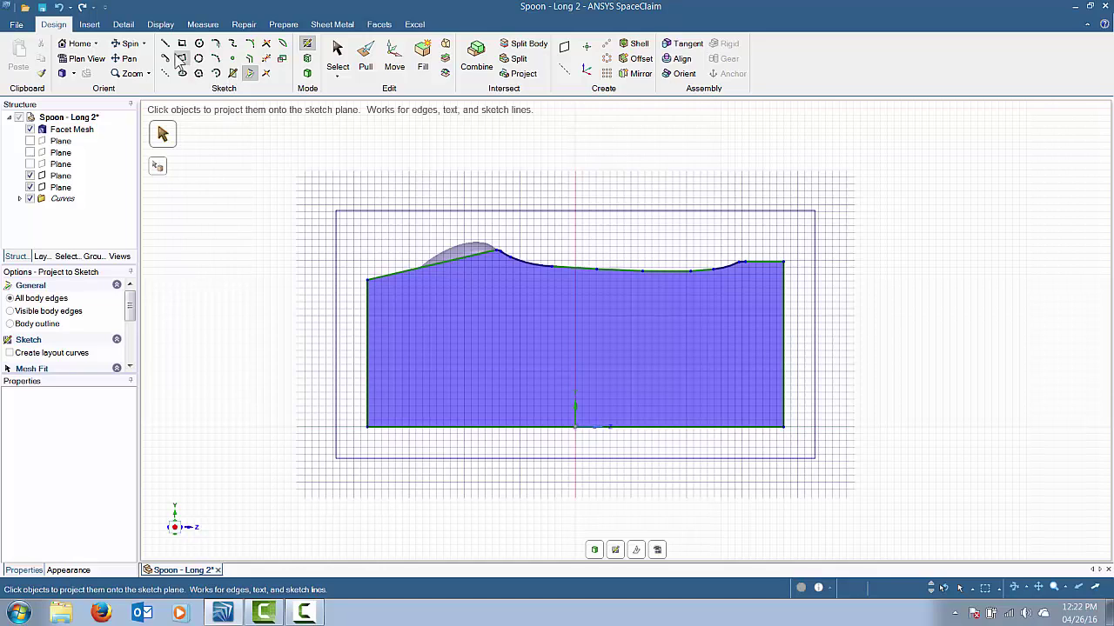
Draw a straight top line, trim its right overhang, and return the closed profile to 3D
key("l")
left_click(335, 211)
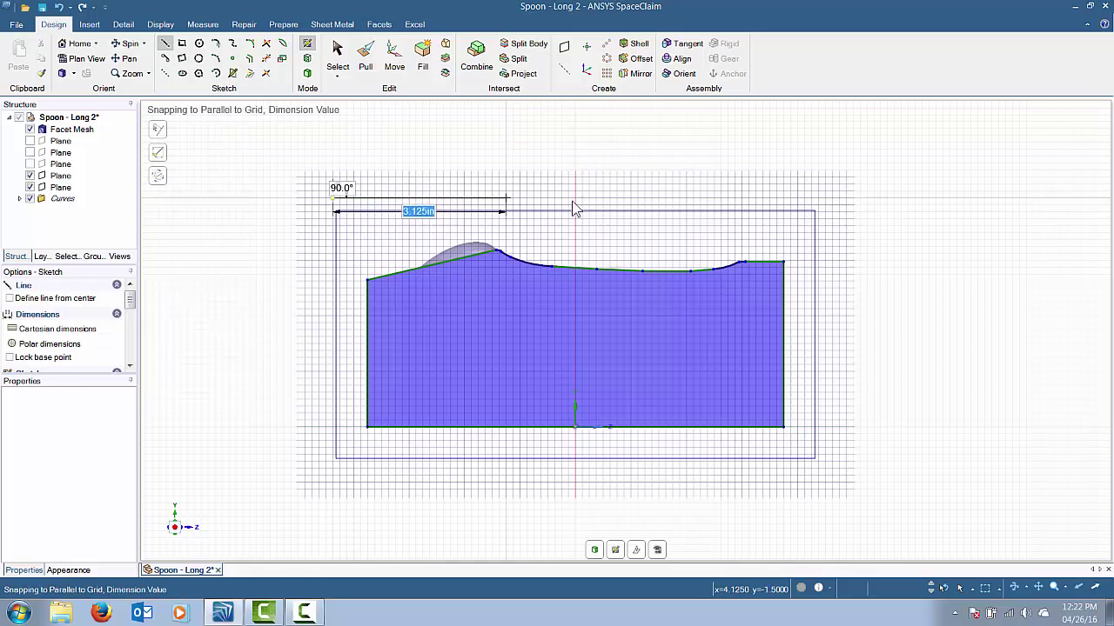
left_click(831, 206)
key("Escape")
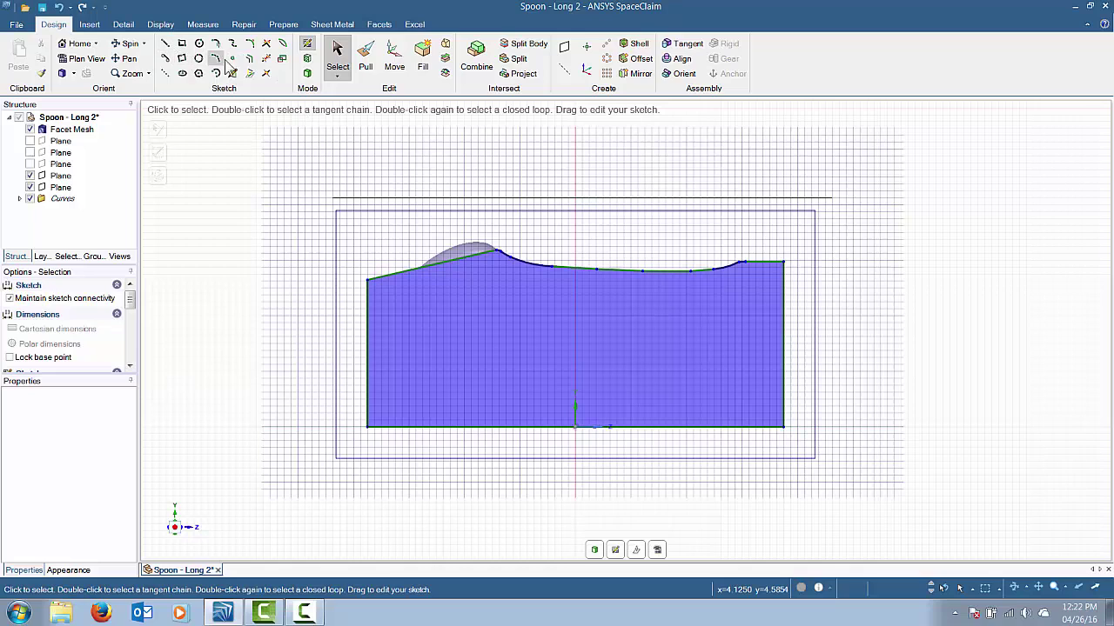
left_click(266, 43)
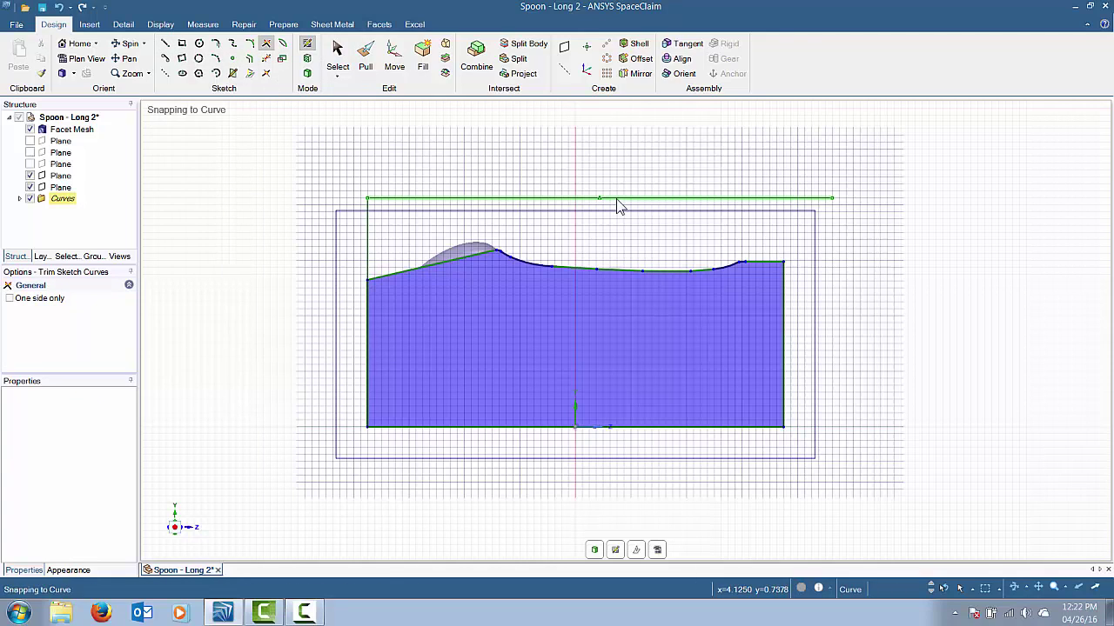
left_click(807, 198)
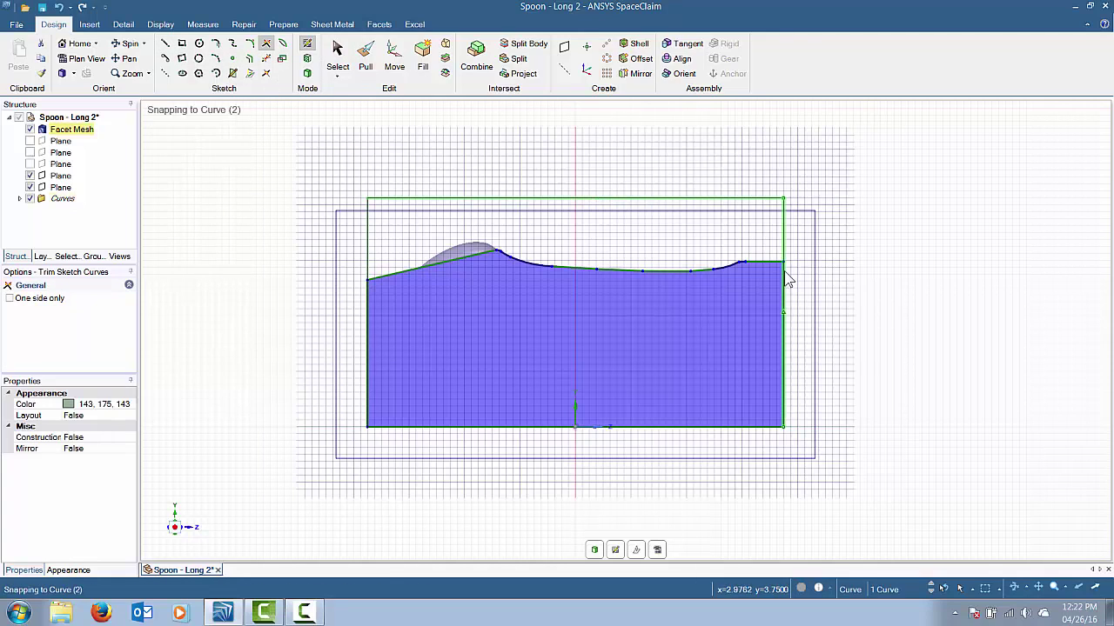
left_click(592, 551)
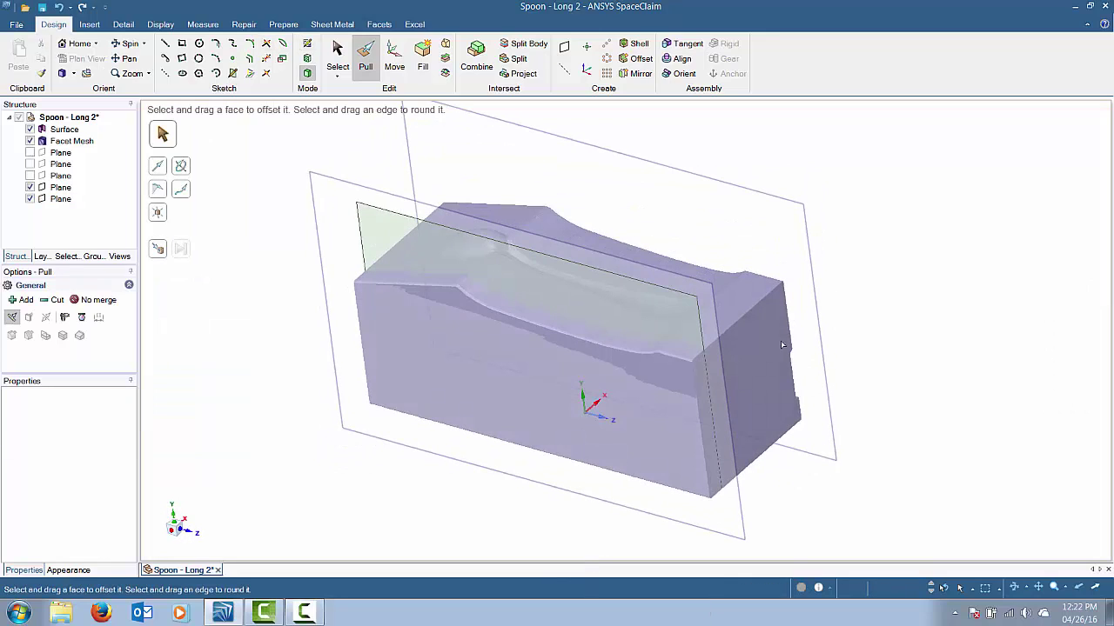
Pull the profile surface up to both bracketing planes to form a solid block
left_click(474, 231)
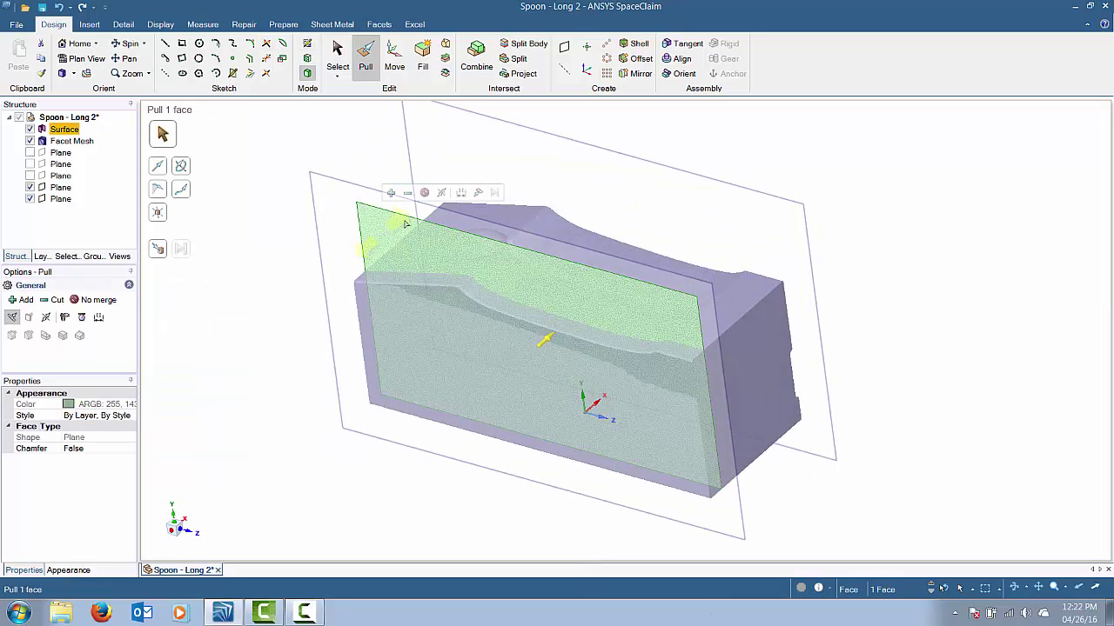
left_click(481, 197)
left_click(376, 181)
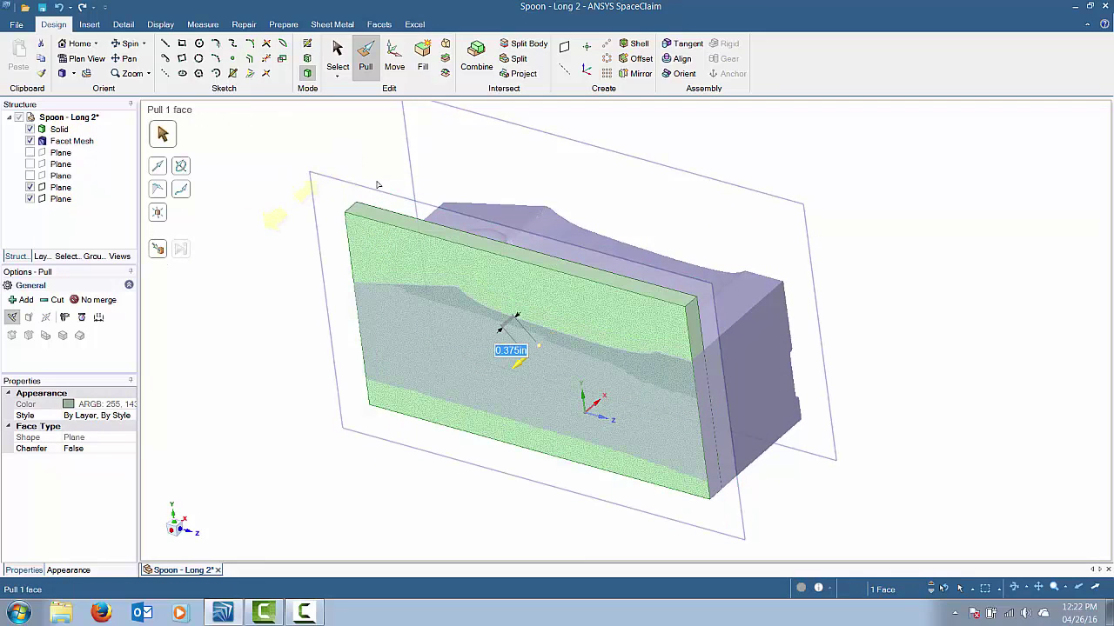
left_click(377, 184)
middle_click_drag(377, 185, 322, 257)
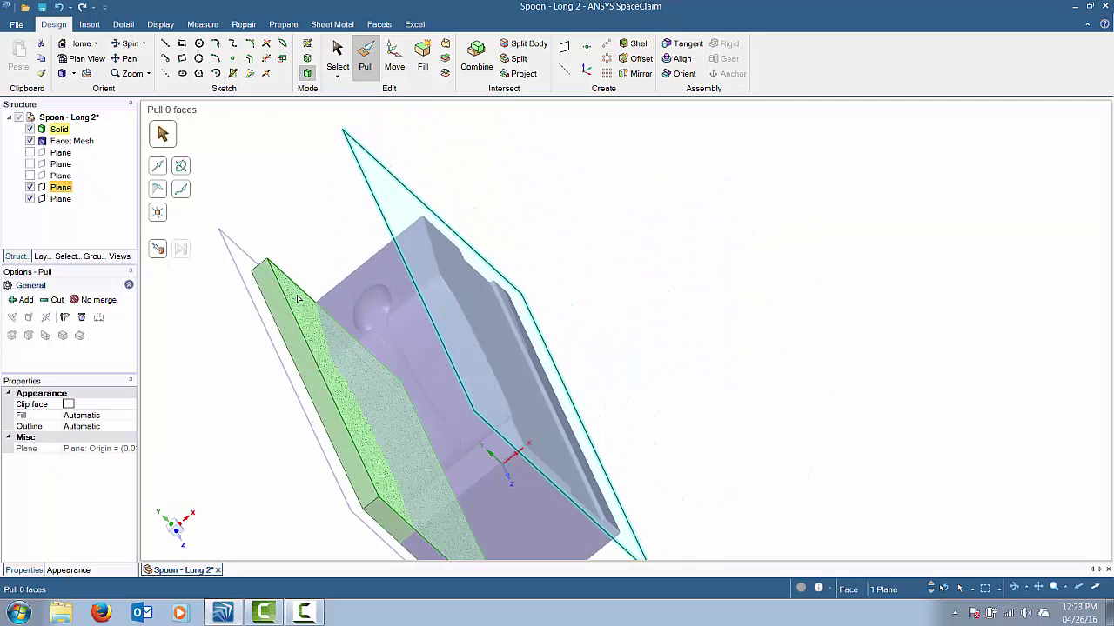
left_click(297, 298)
left_click(393, 254)
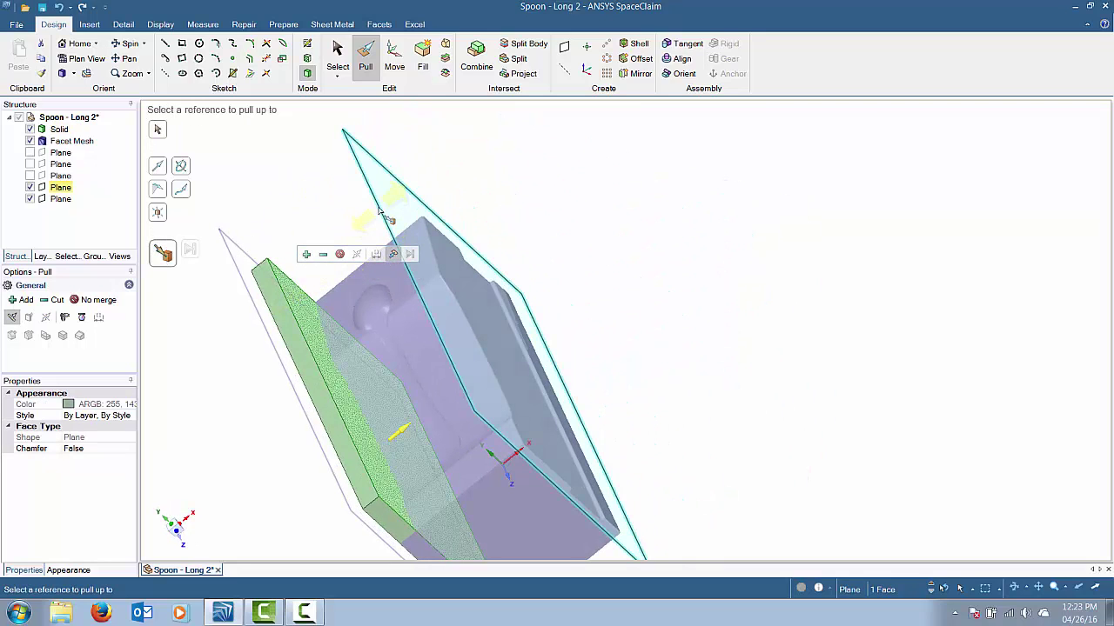
left_click(380, 213)
mouse_move(572, 318)
middle_mouse_down()
mouse_move(641, 293)
mouse_move(915, 290)
middle_mouse_up()
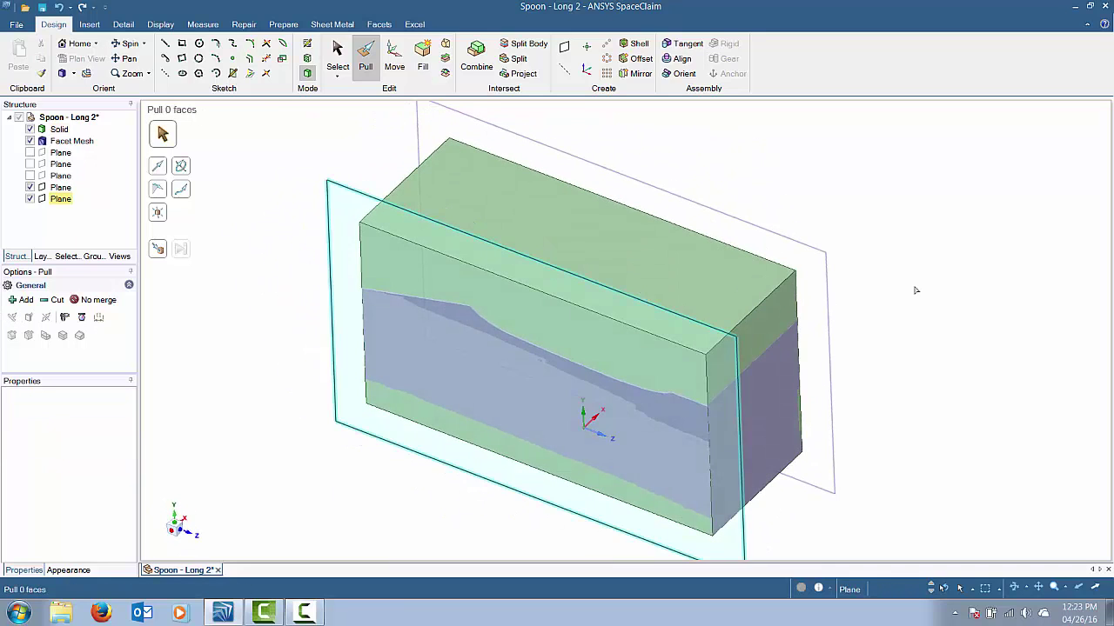
Try pulling the end face up to the mesh, then hide the solid so only the facet mesh shows
left_click(754, 335)
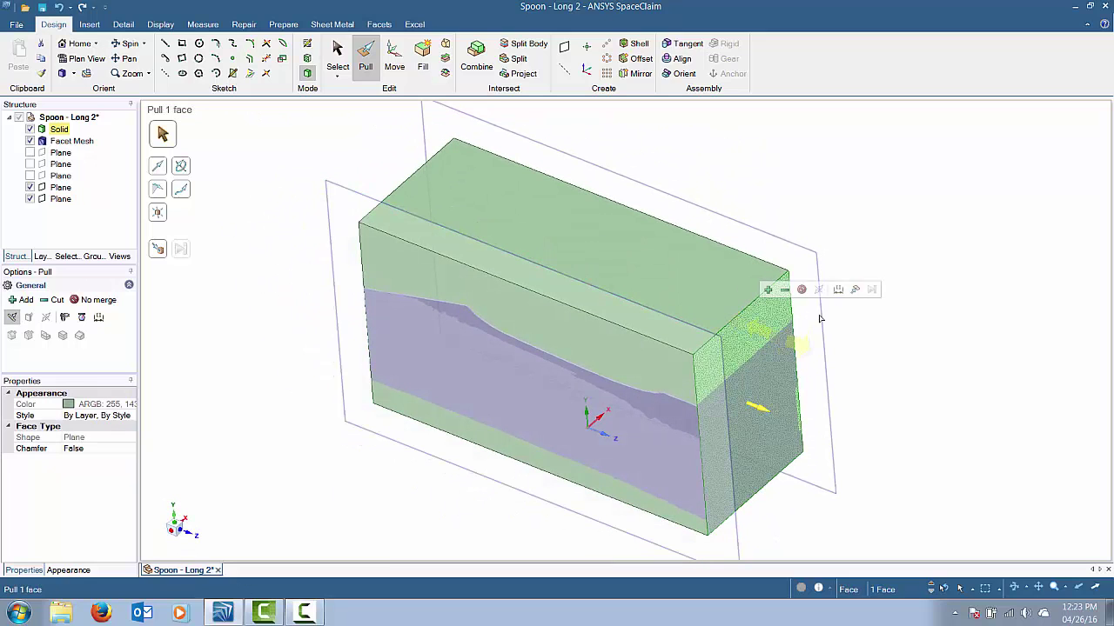
left_click(855, 288)
left_click(774, 372)
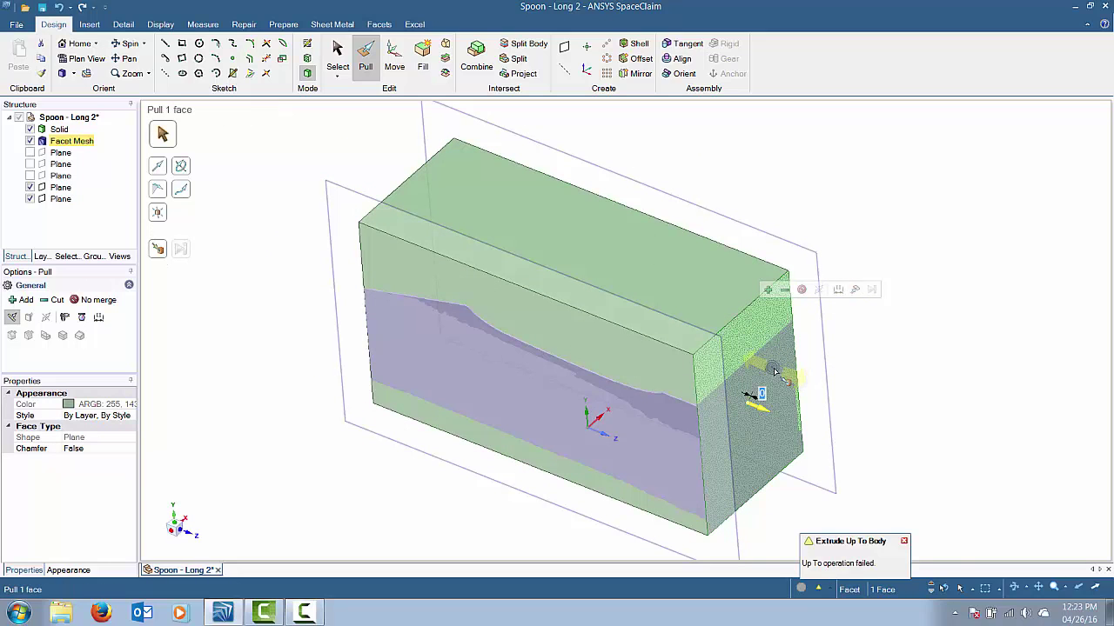
left_click(915, 388)
key("h")
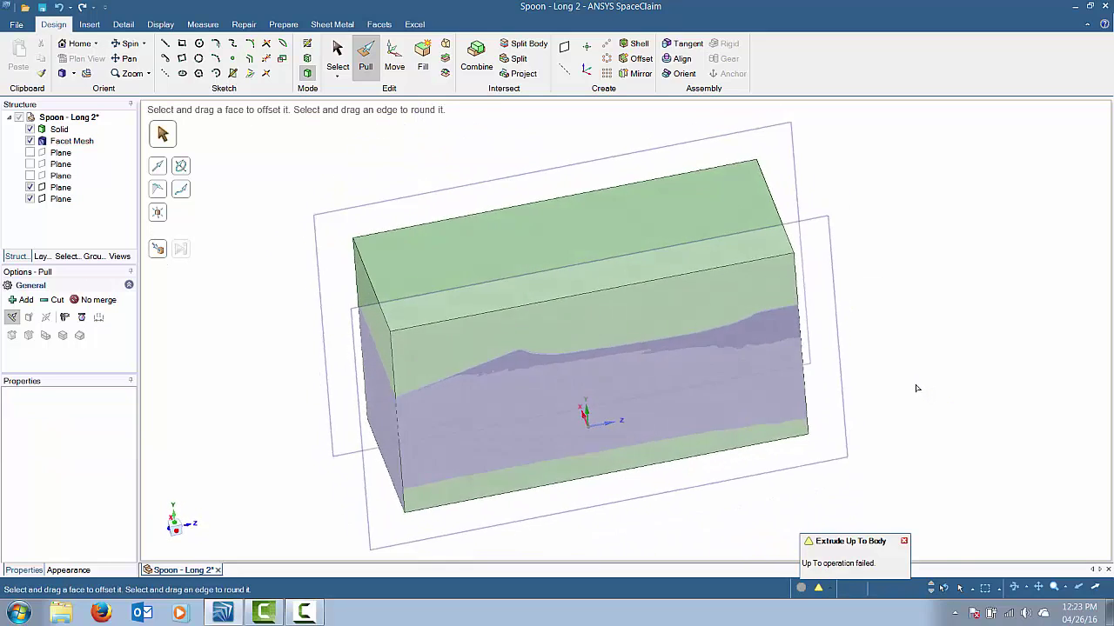
left_click(31, 141)
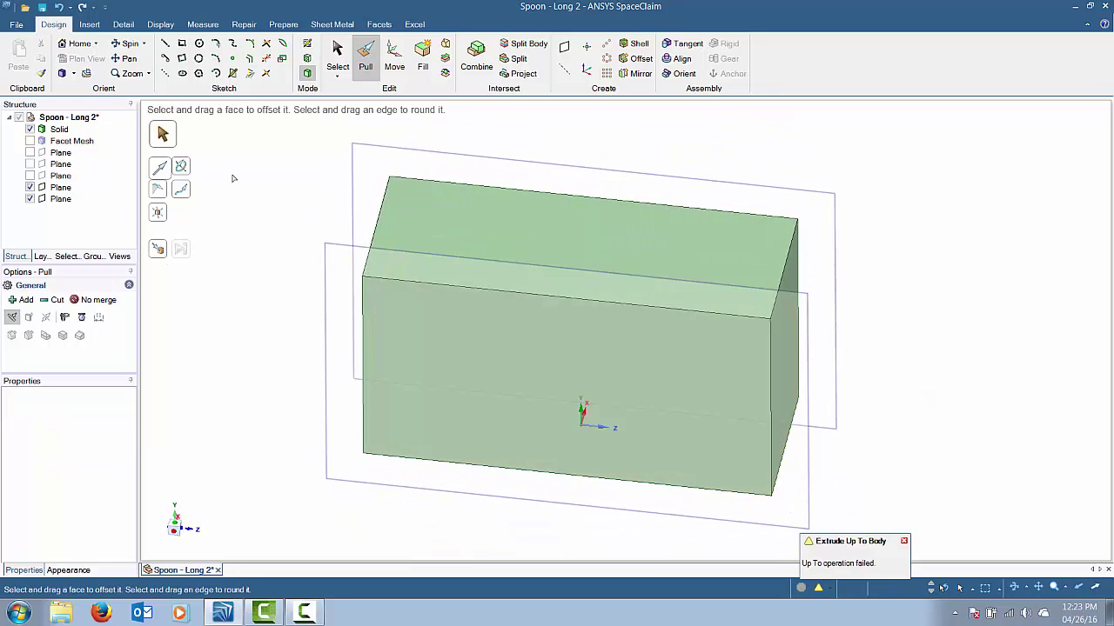
left_click(30, 141)
left_click(31, 128)
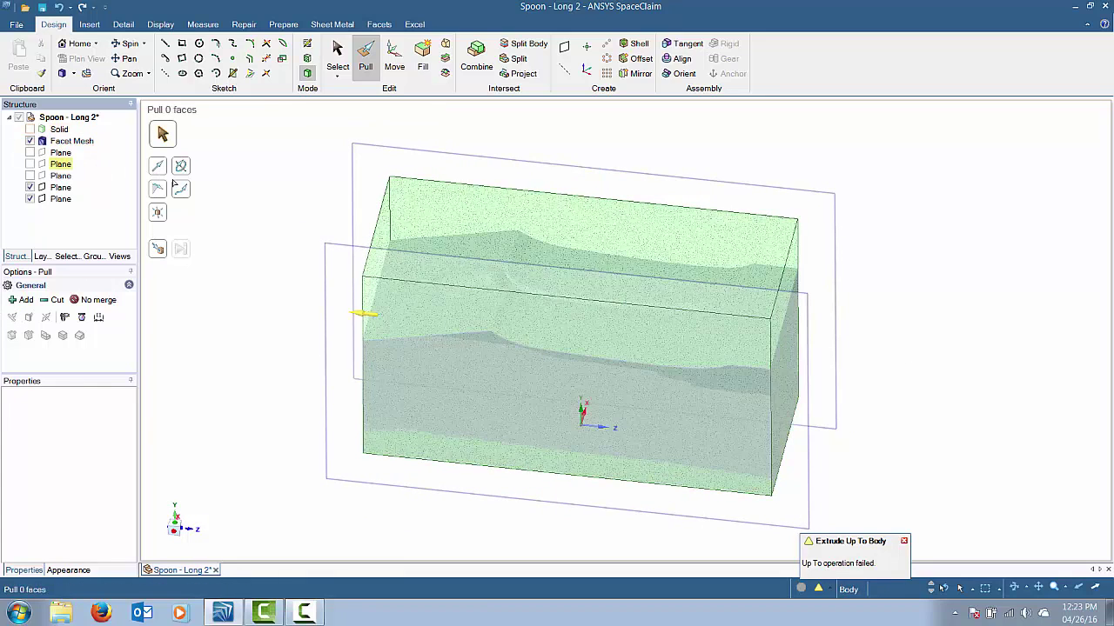
mouse_move(364, 284)
middle_mouse_down()
mouse_move(374, 298)
mouse_move(409, 261)
mouse_move(551, 182)
mouse_move(420, 225)
middle_mouse_up()
Fit a plane through flat facet patches on either side of the spoon bowl
left_click(420, 226)
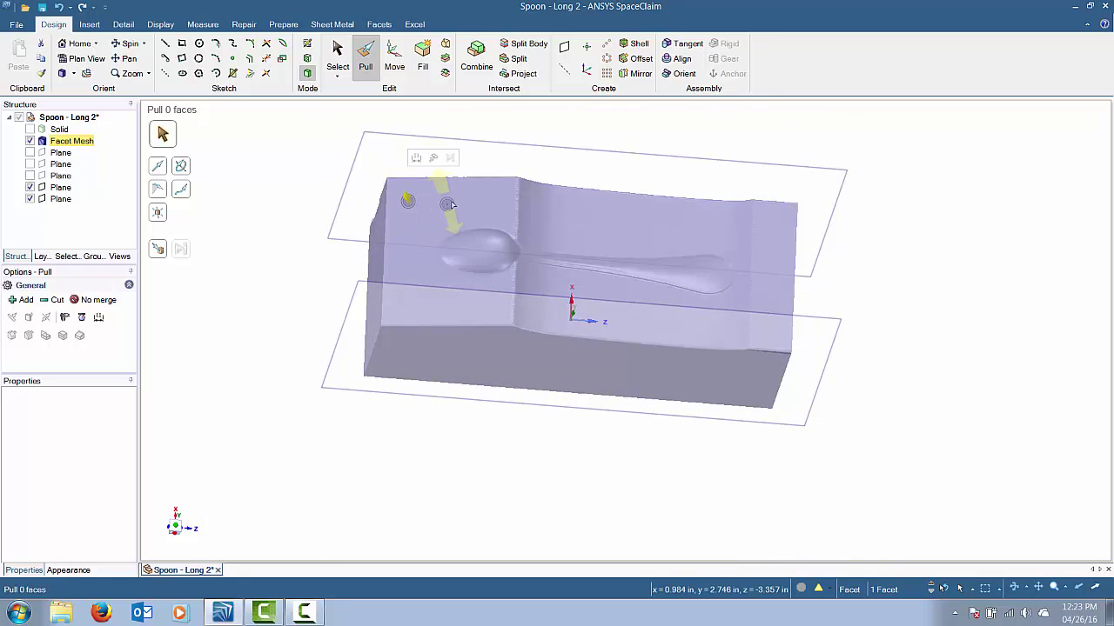
left_click(337, 57)
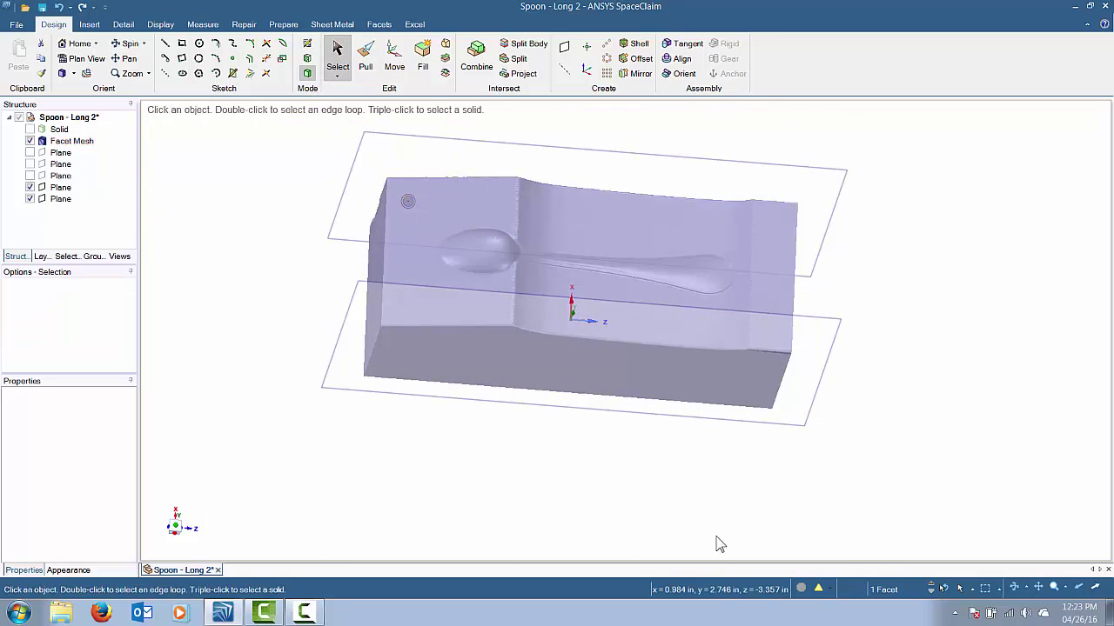
key("v")
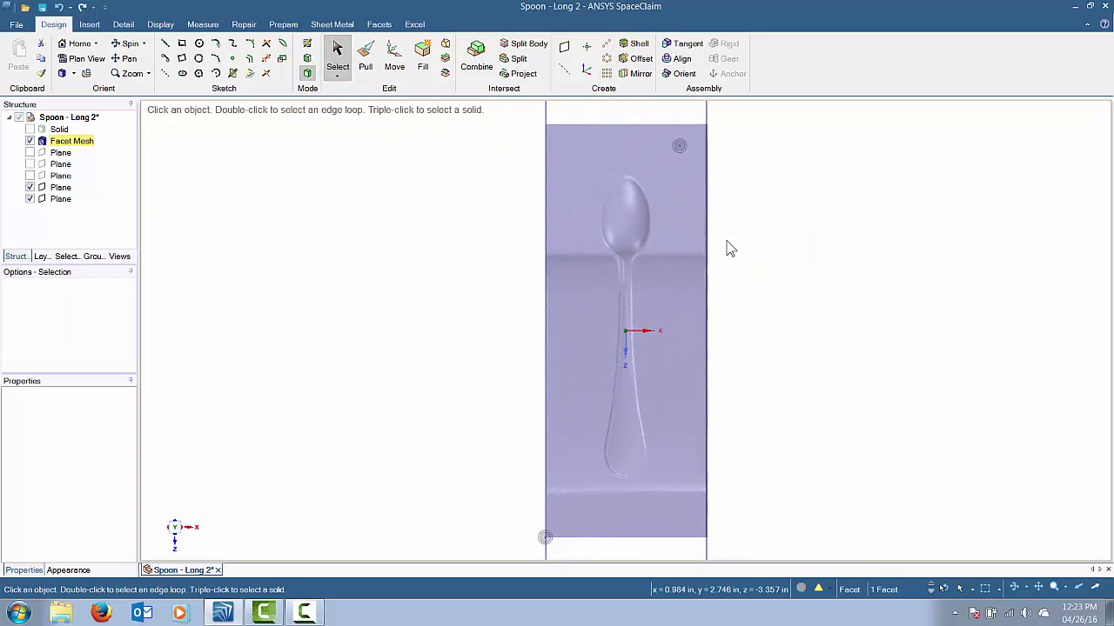
left_click_drag(555, 131, 595, 243)
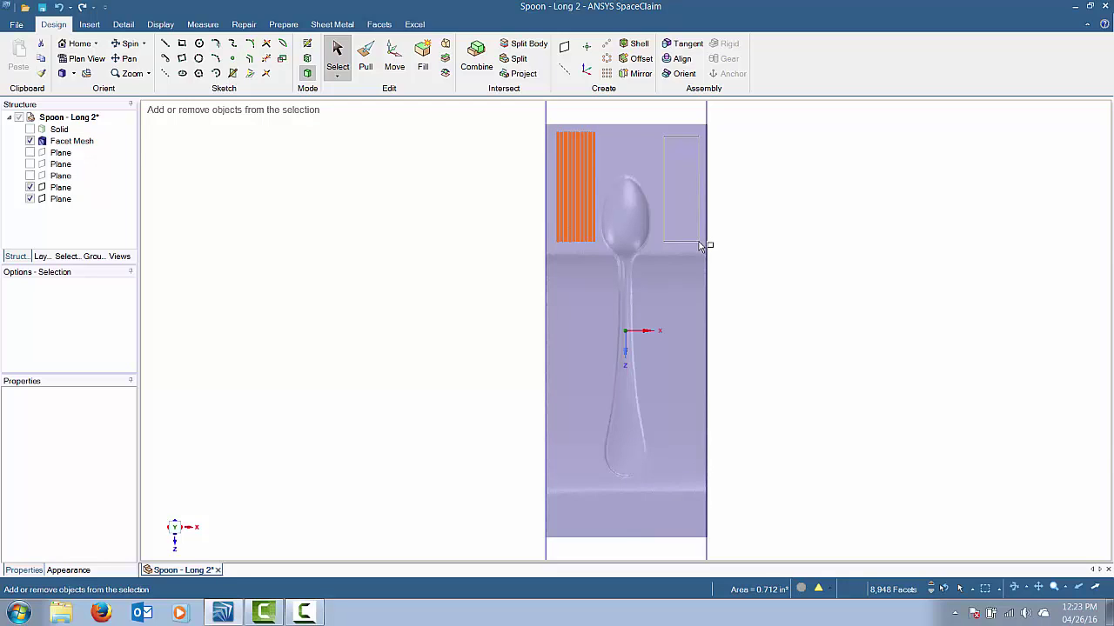
left_click_drag(698, 241, 699, 242, "ctrl")
left_click_drag(612, 132, 659, 164, "ctrl")
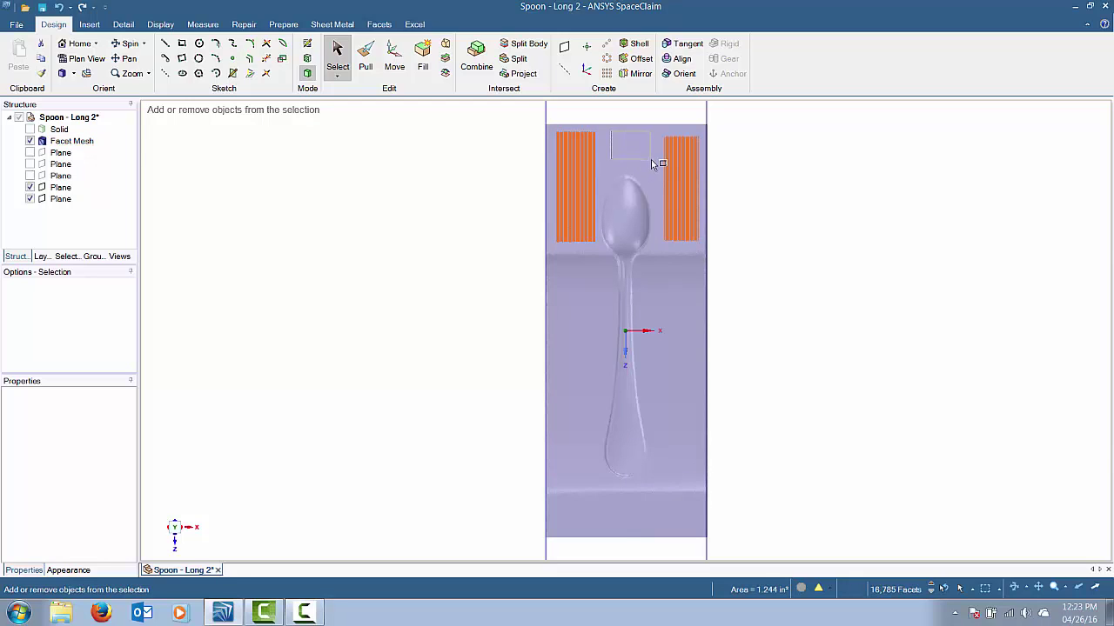
left_click(564, 46)
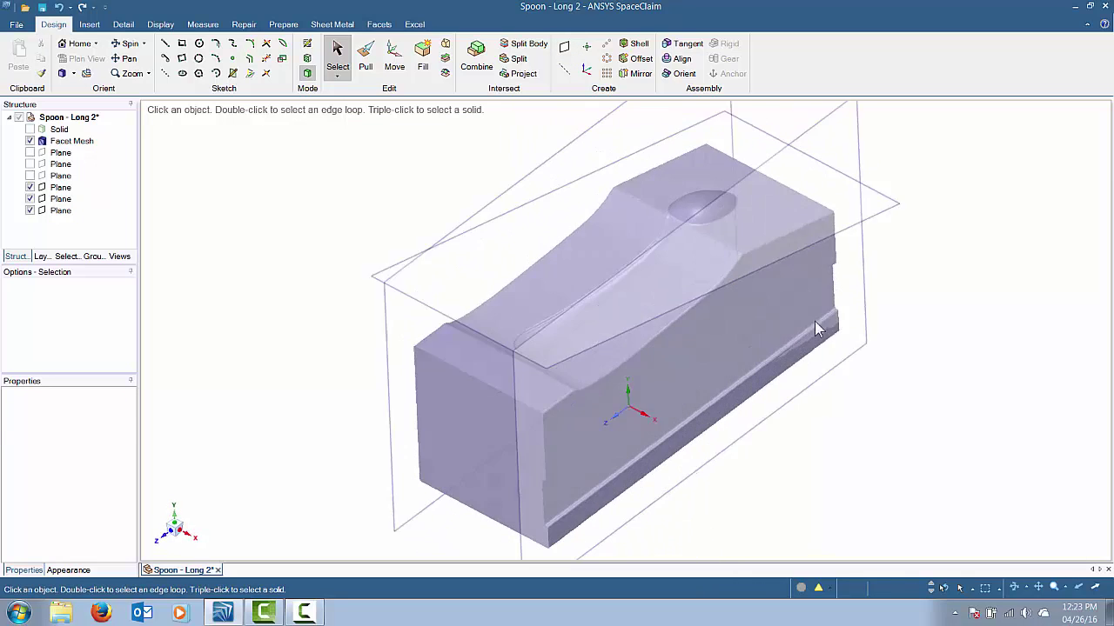
Show the solid and split it with the fitted top plane, removing the upper piece
middle_click_drag(794, 303, 925, 266)
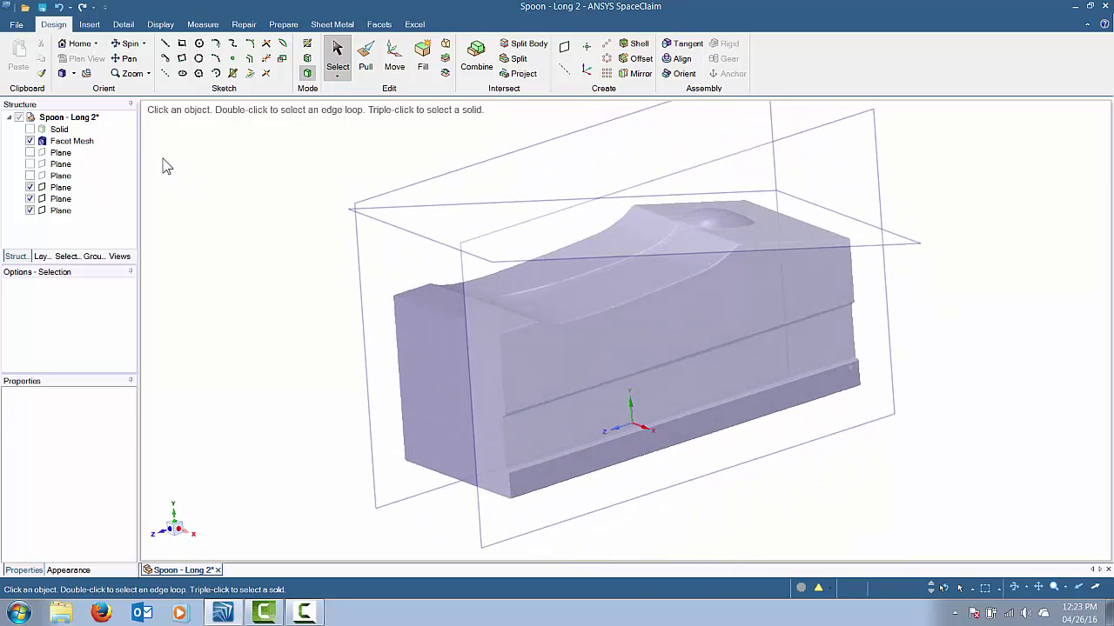
left_click(30, 129)
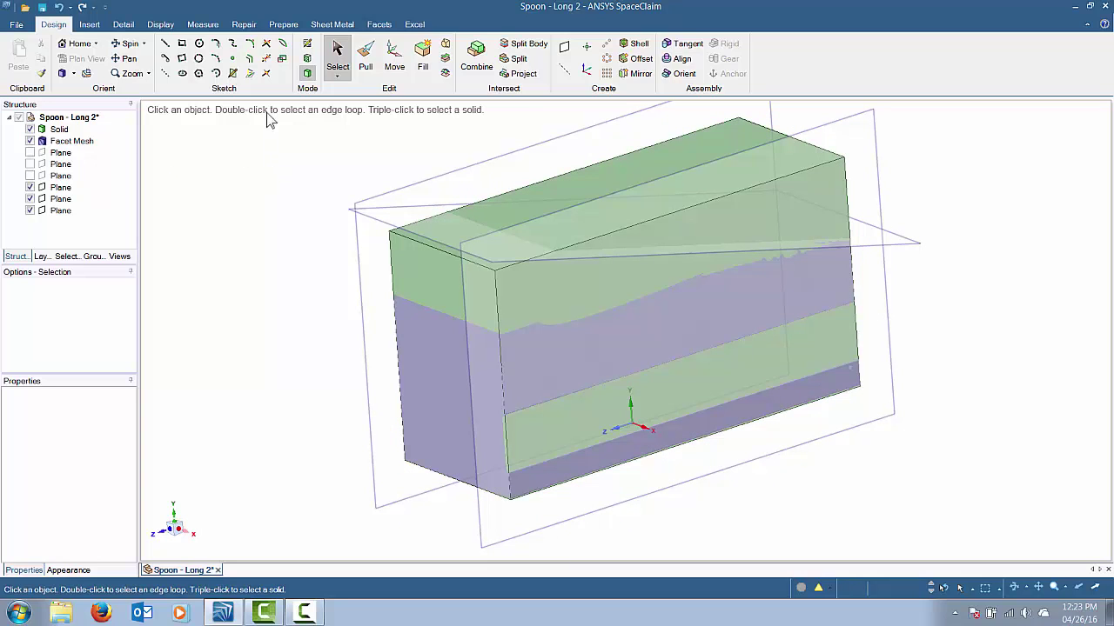
left_click(533, 43)
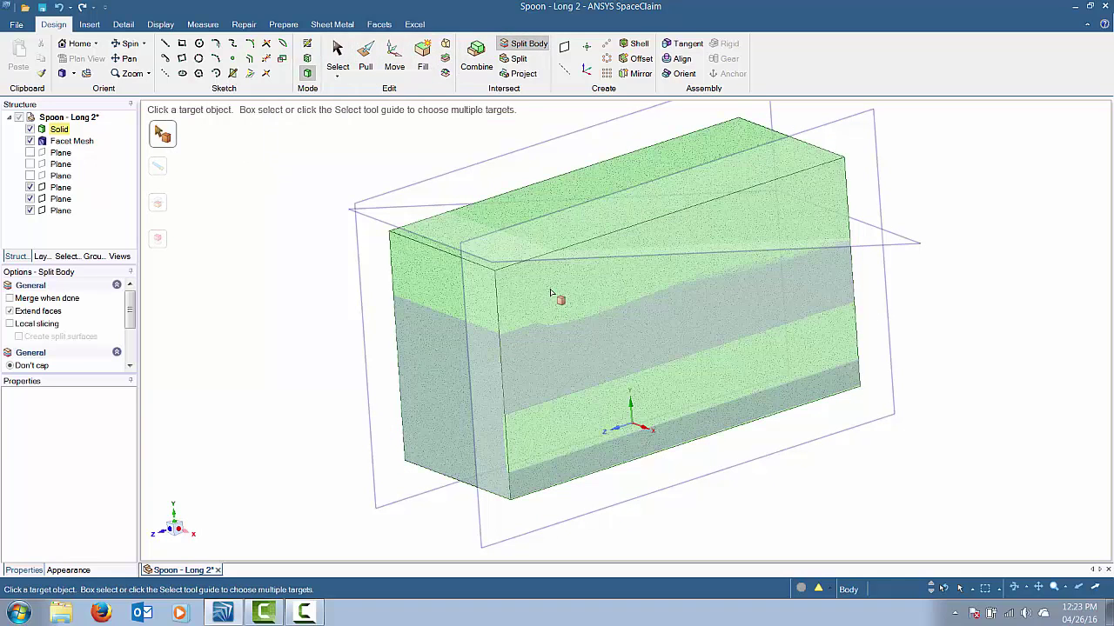
left_click(549, 293)
left_click(367, 219)
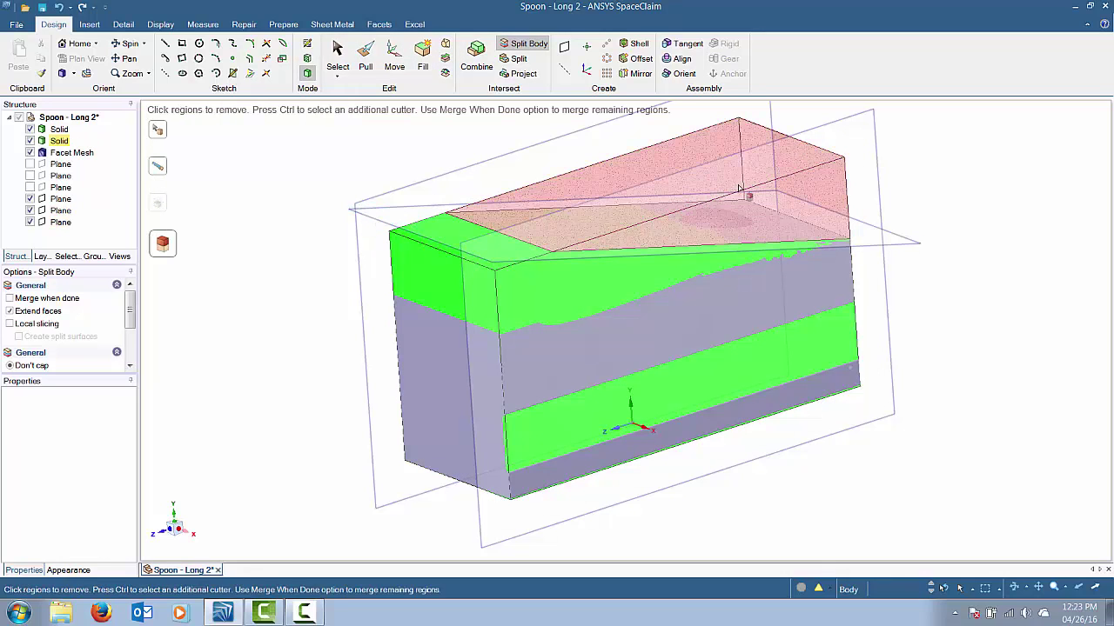
left_click(737, 187)
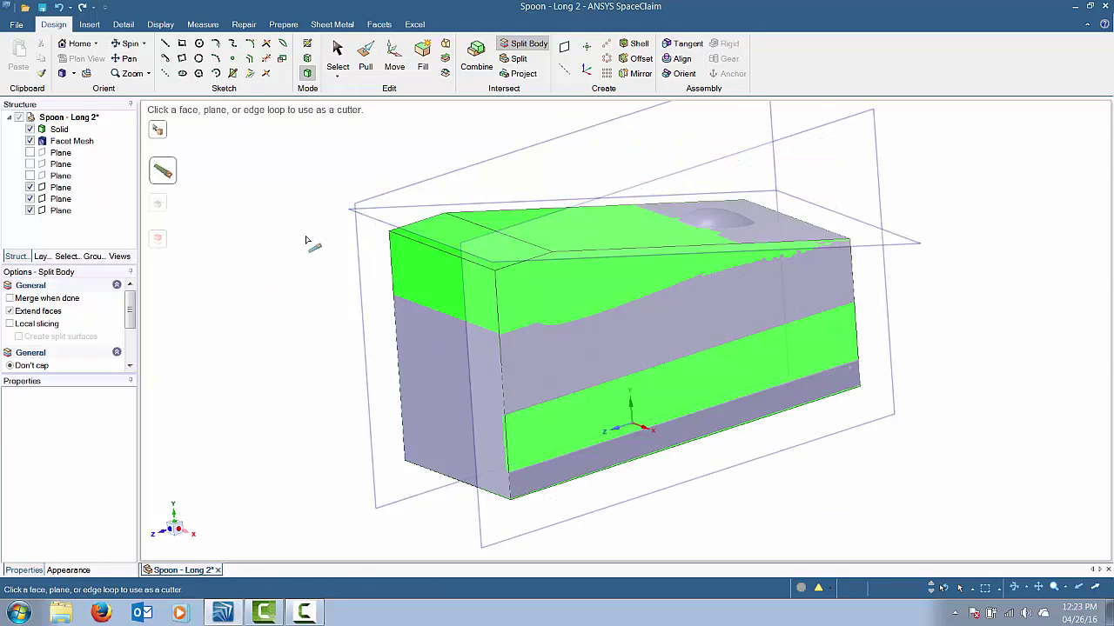
key("Escape")
Delete the top cutting plane and reorient the view
left_click(368, 219)
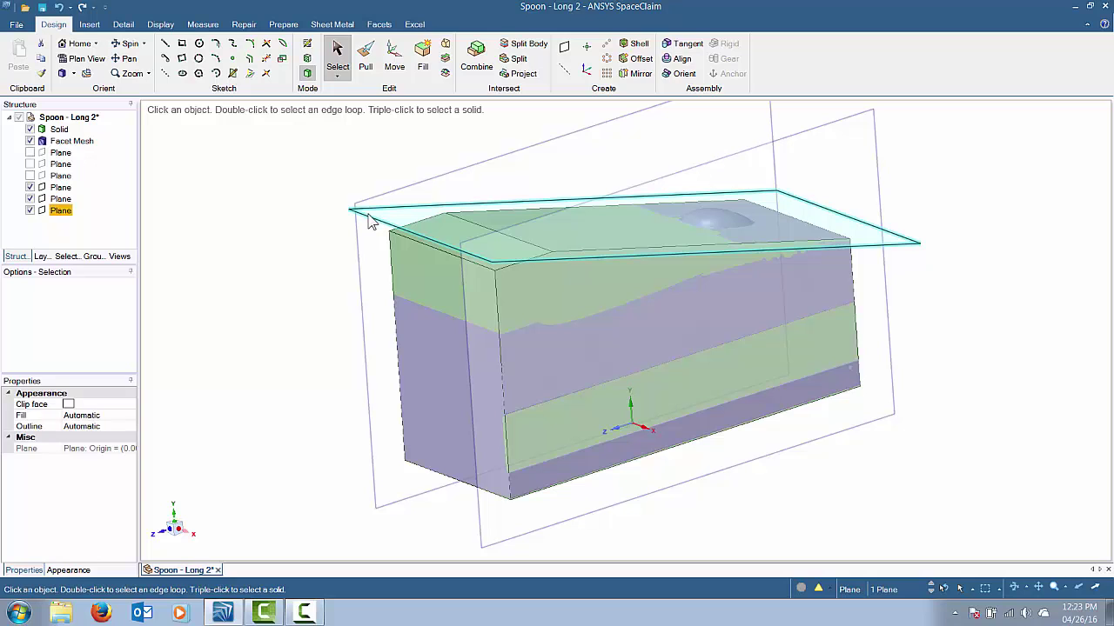
key("Delete")
key("h")
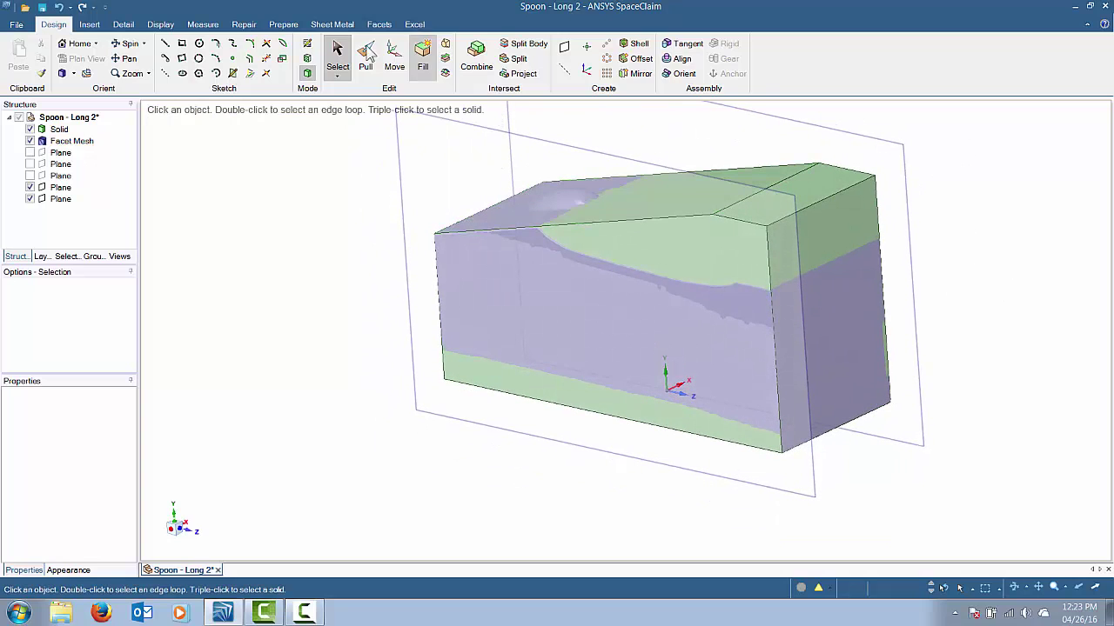
Sketch on the front vertical plane, moved onto the block's front face and viewed flat-on
left_click(429, 179)
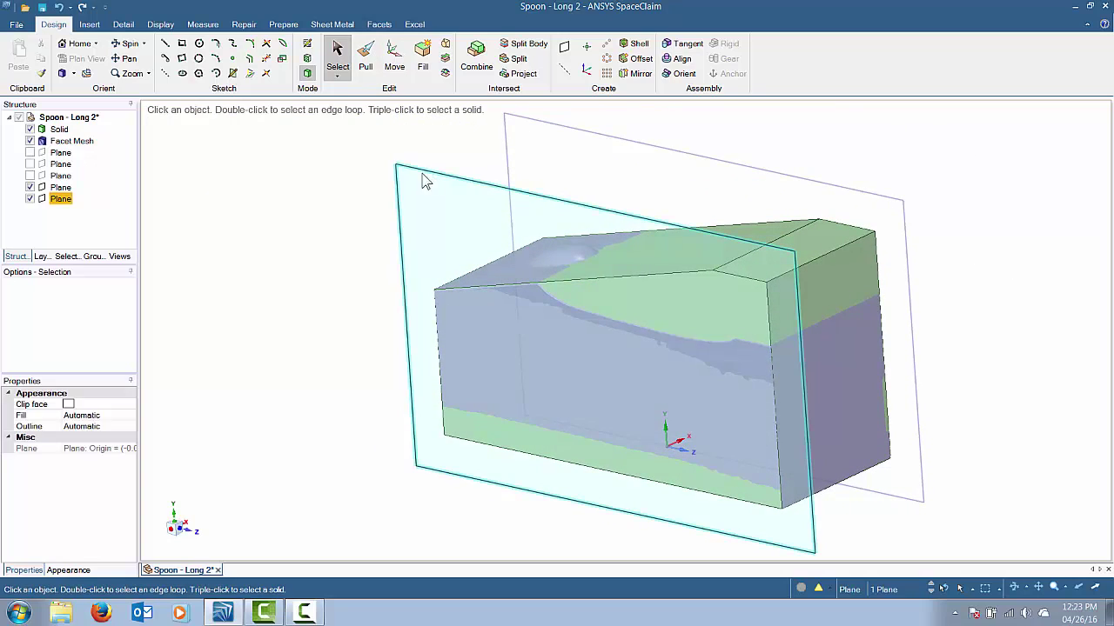
left_click(306, 44)
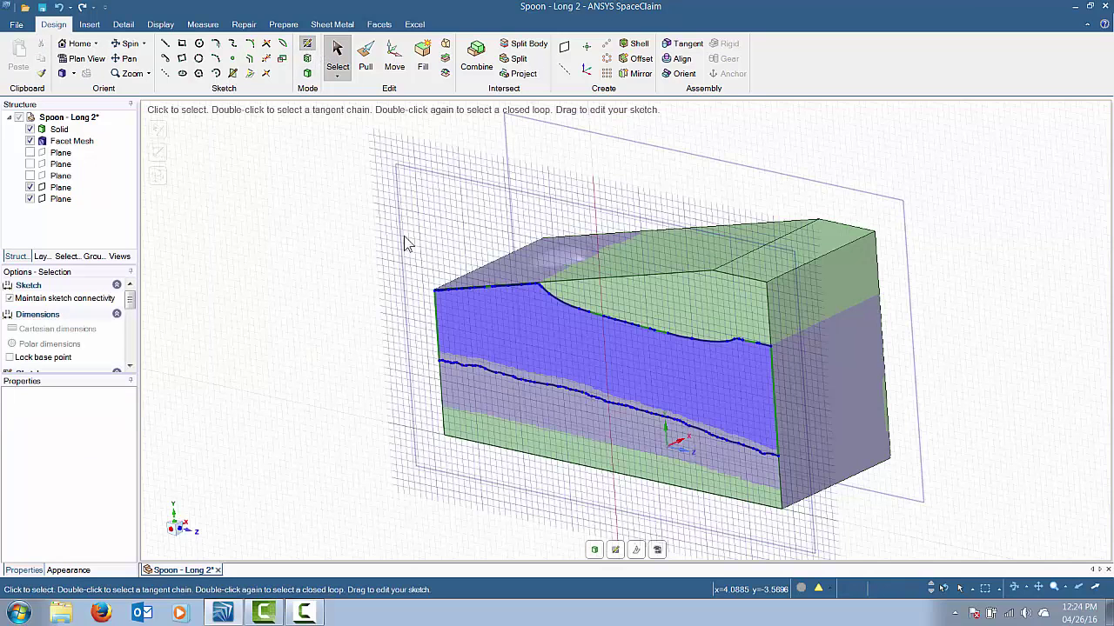
left_click(638, 550)
left_click_drag(644, 460, 614, 448)
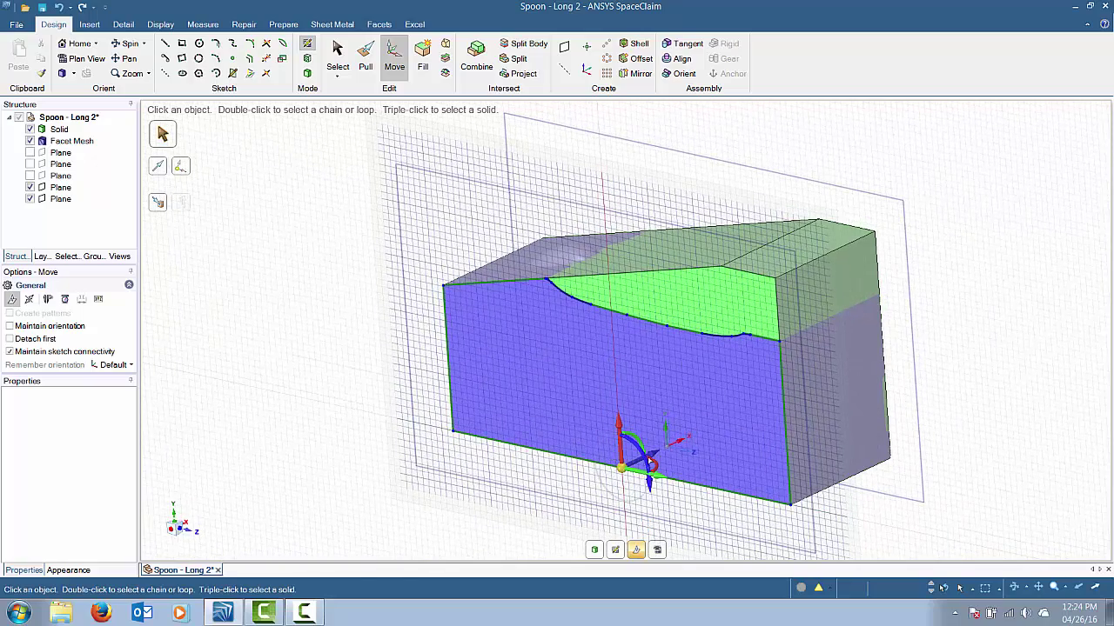
left_click_drag(654, 454, 663, 451)
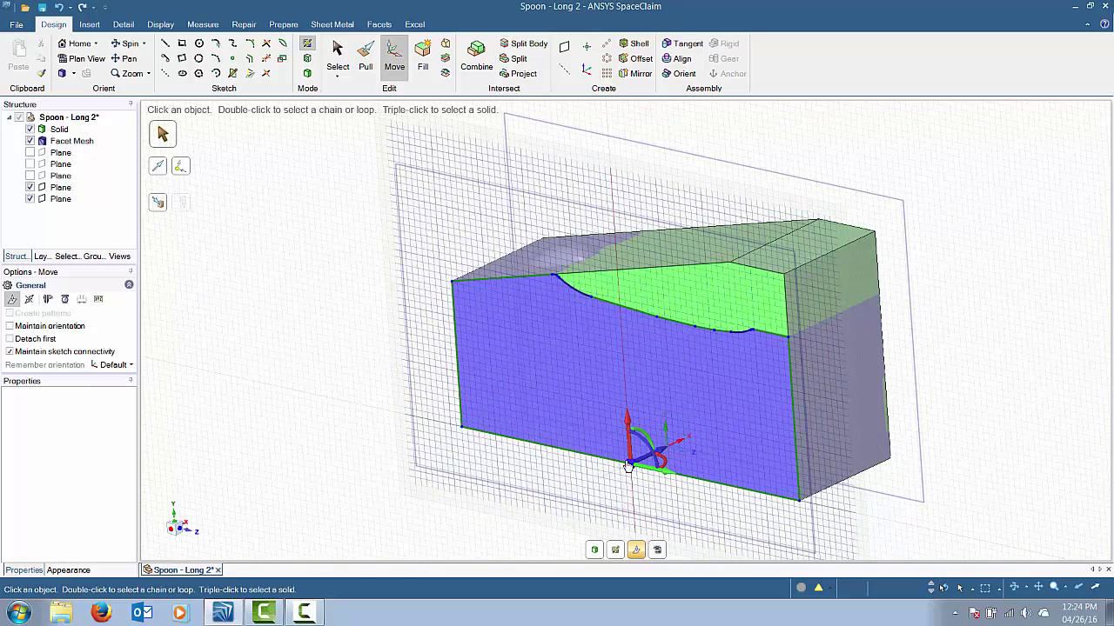
left_click(636, 550)
left_click(657, 550)
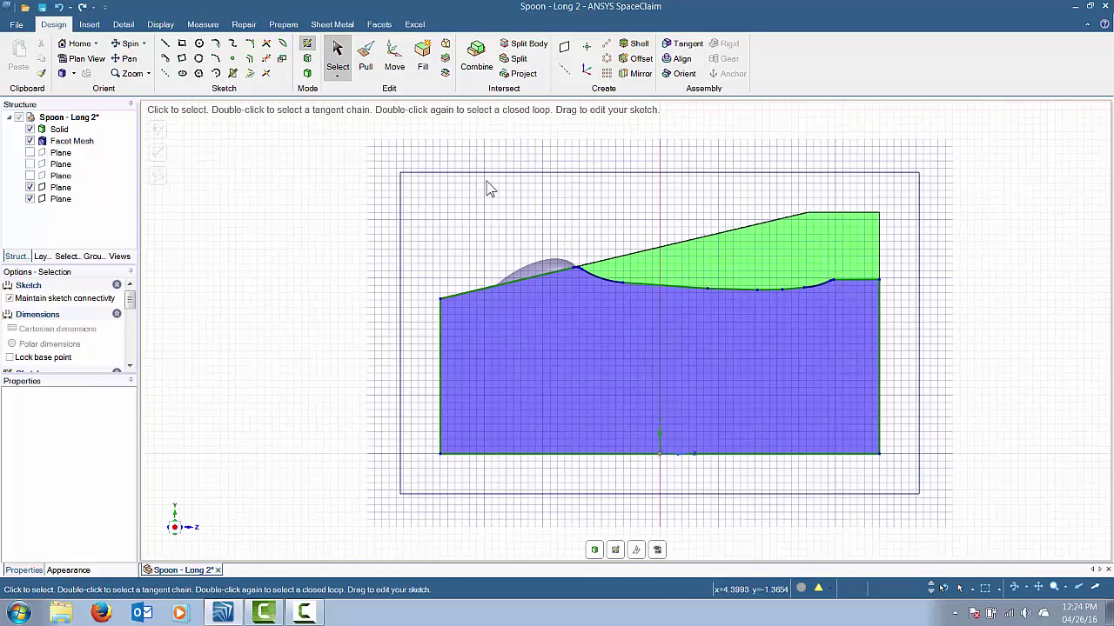
Draw a circle touching the curve above the left dip and a 2.250in circle near the right end
left_click(199, 44)
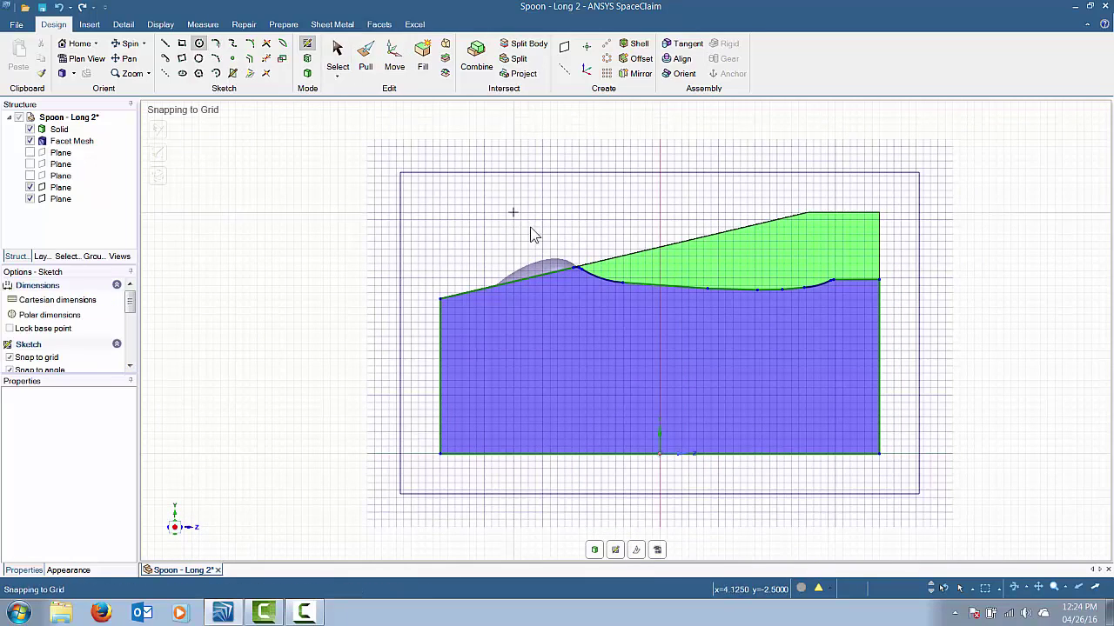
left_click(582, 270)
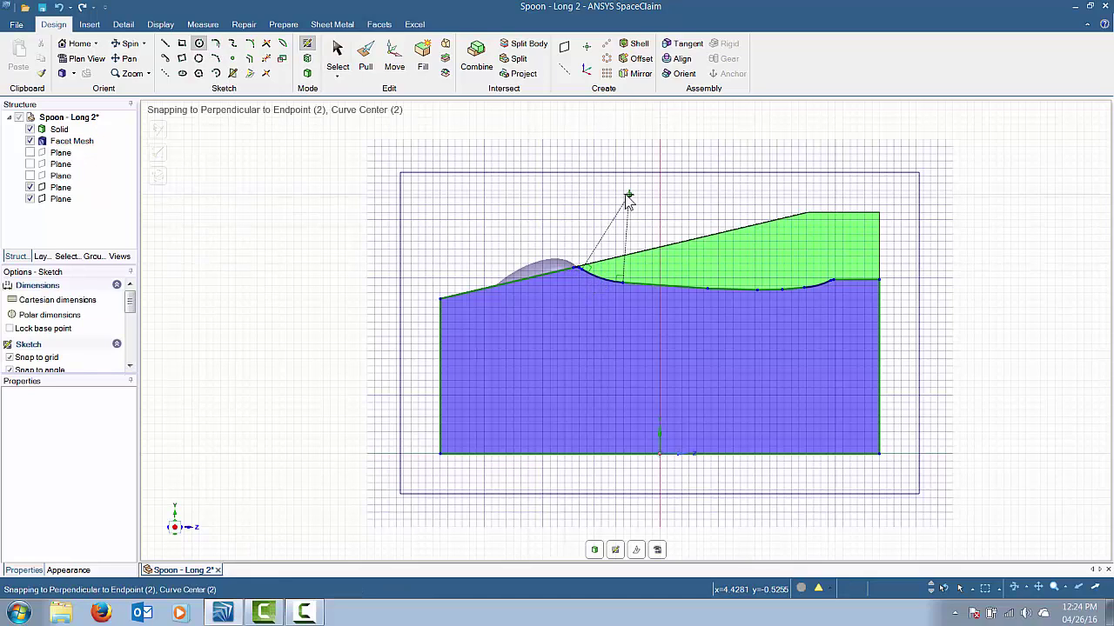
left_click(628, 195)
left_click(622, 285)
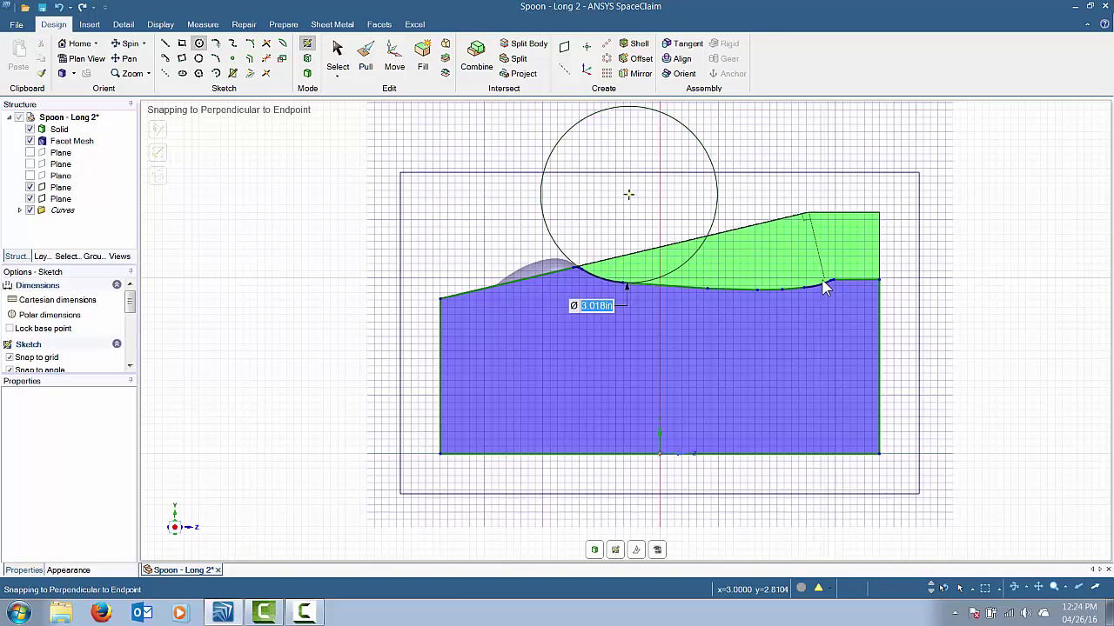
left_click(802, 224)
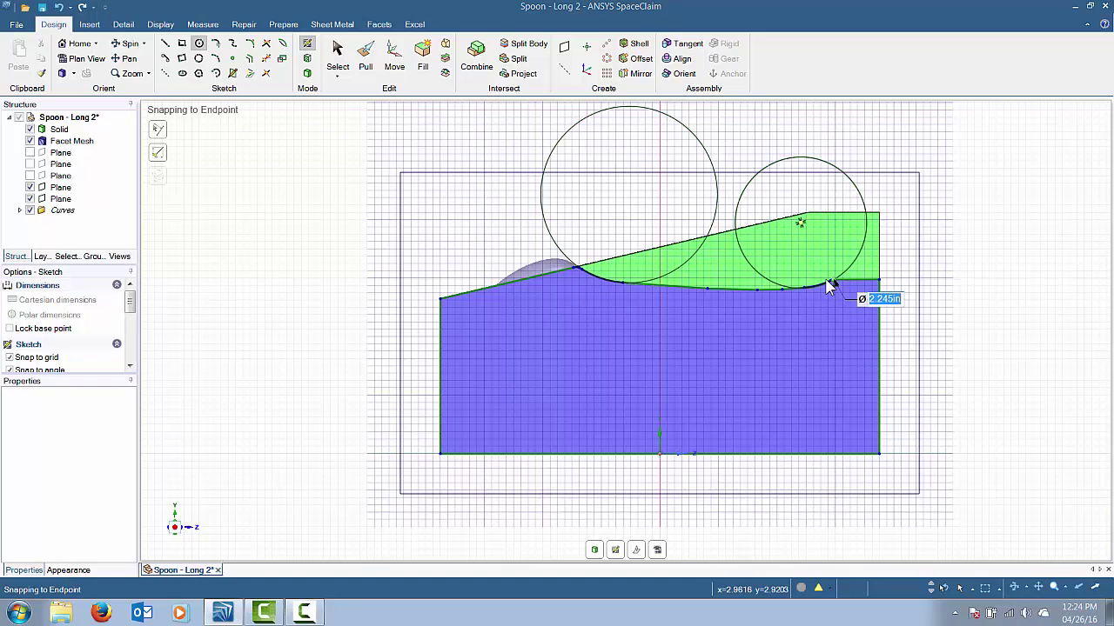
type("2.25")
key("Return")
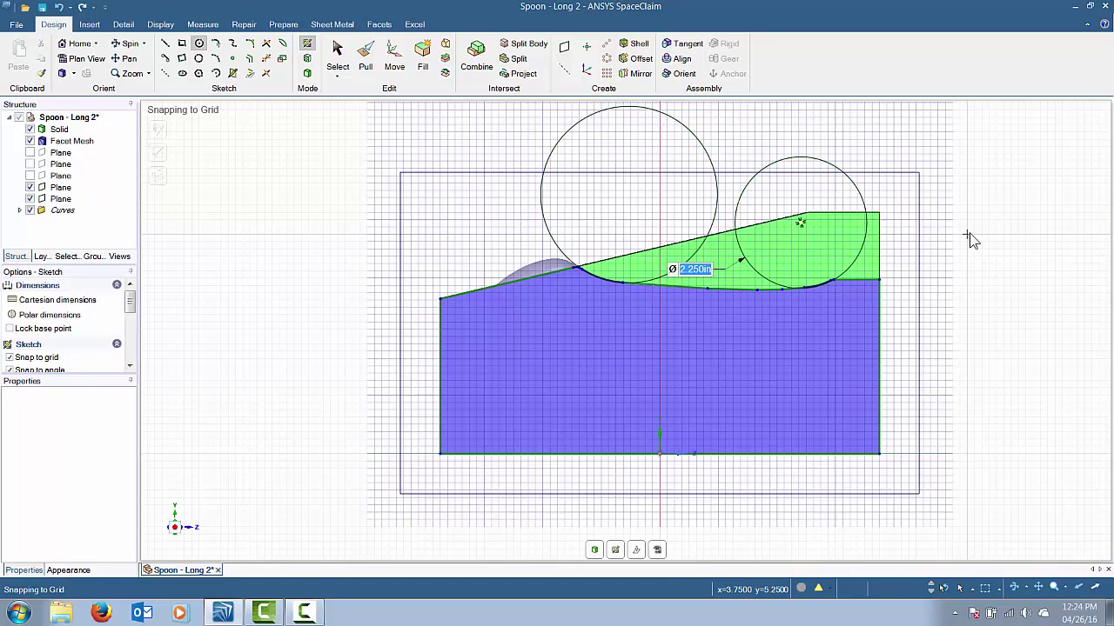
key("Escape")
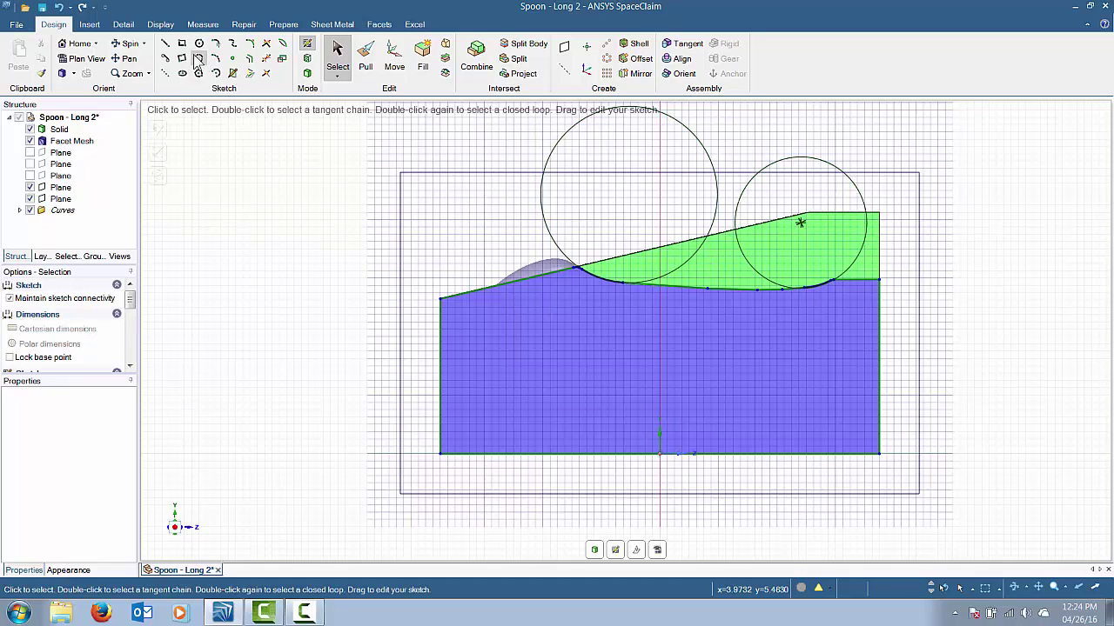
Draw a 44in-diameter three-point circle through both circles and the spoon's bottom curve
left_click(199, 59)
left_click(717, 207)
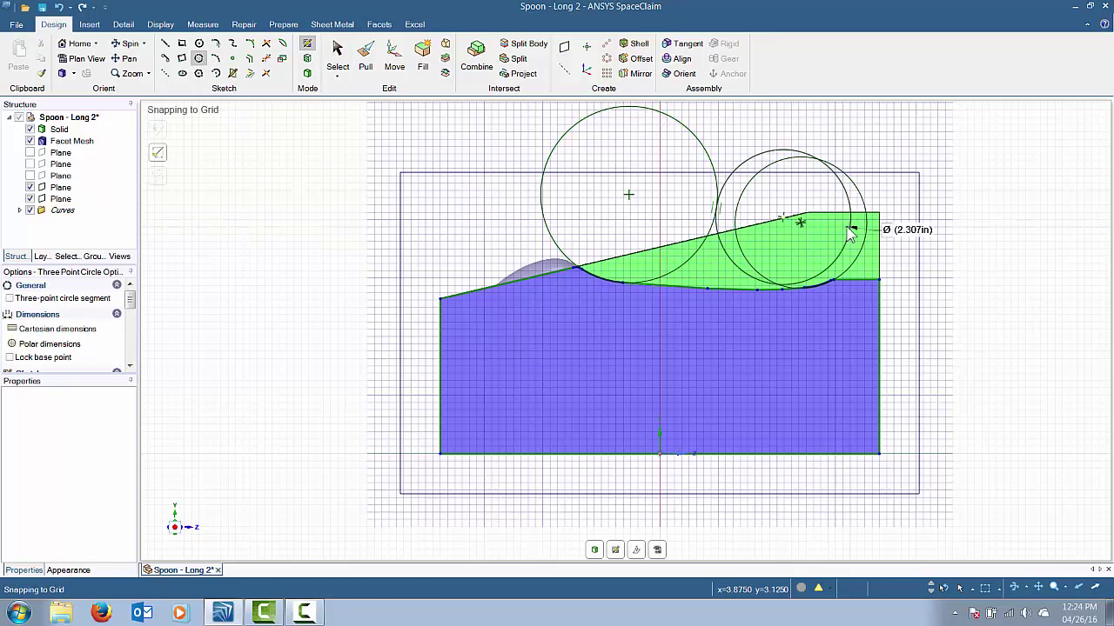
left_click(869, 224)
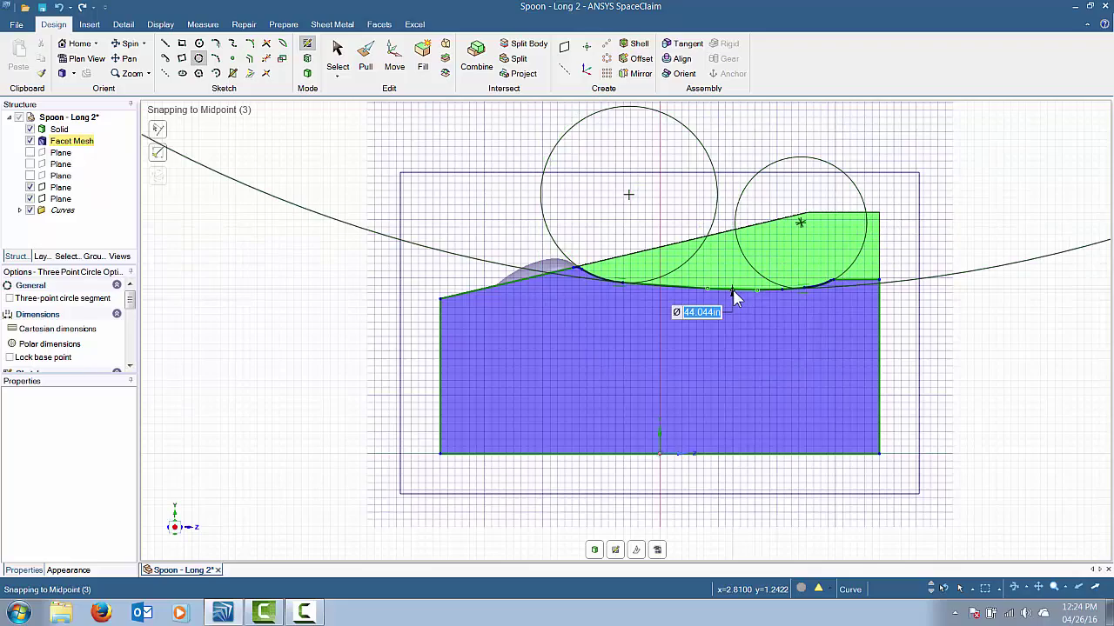
type("44")
key("Return")
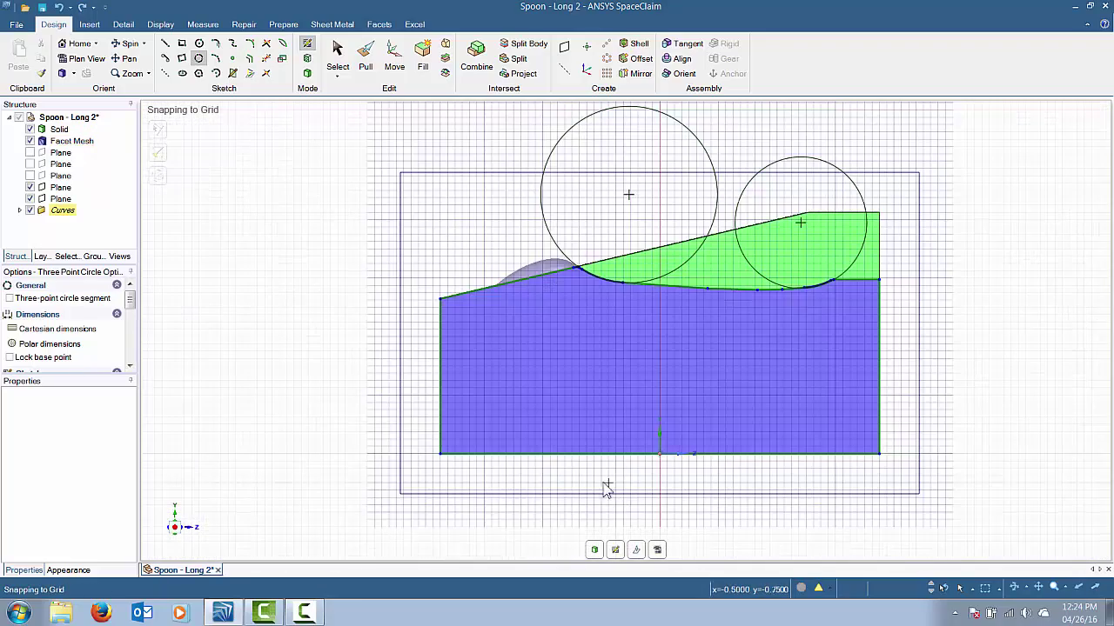
left_click(545, 206)
left_click(750, 289)
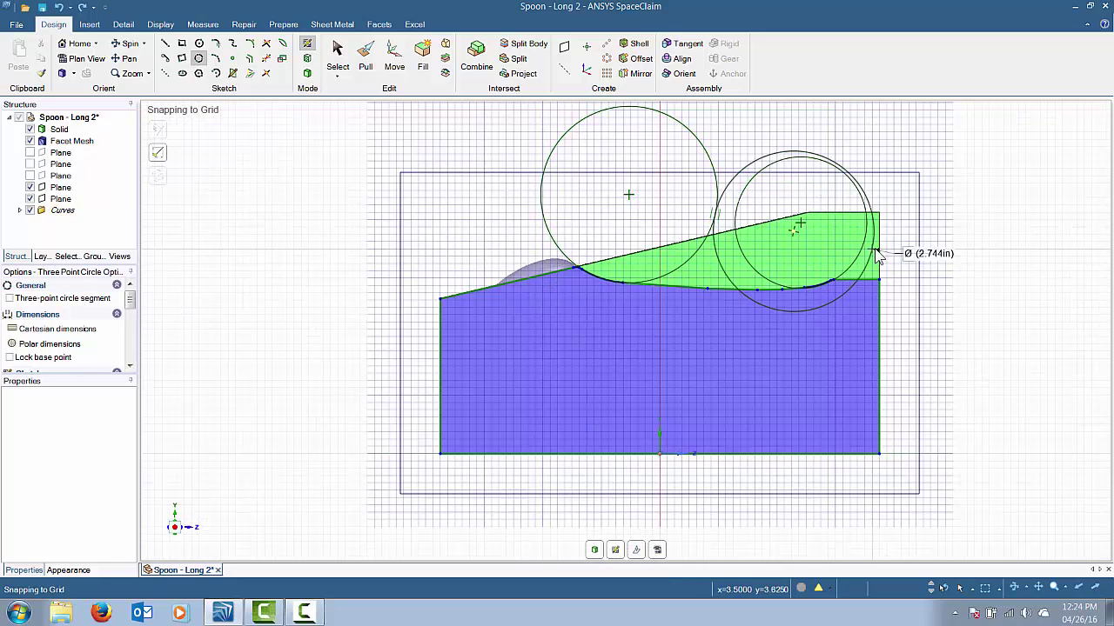
left_click(731, 292)
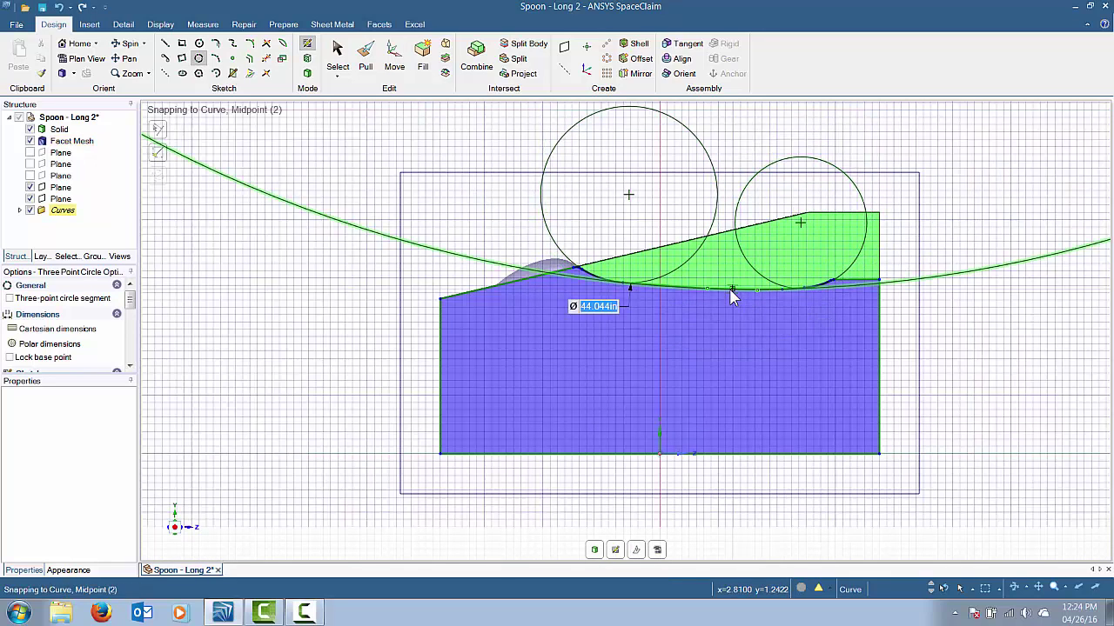
type("44")
key("Return")
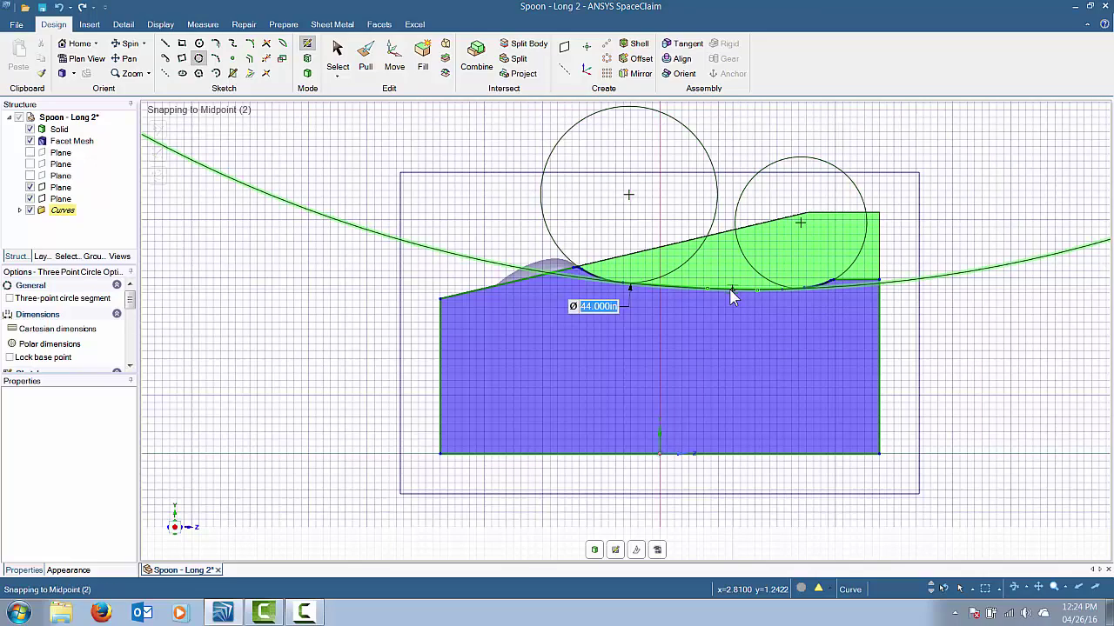
key("Escape")
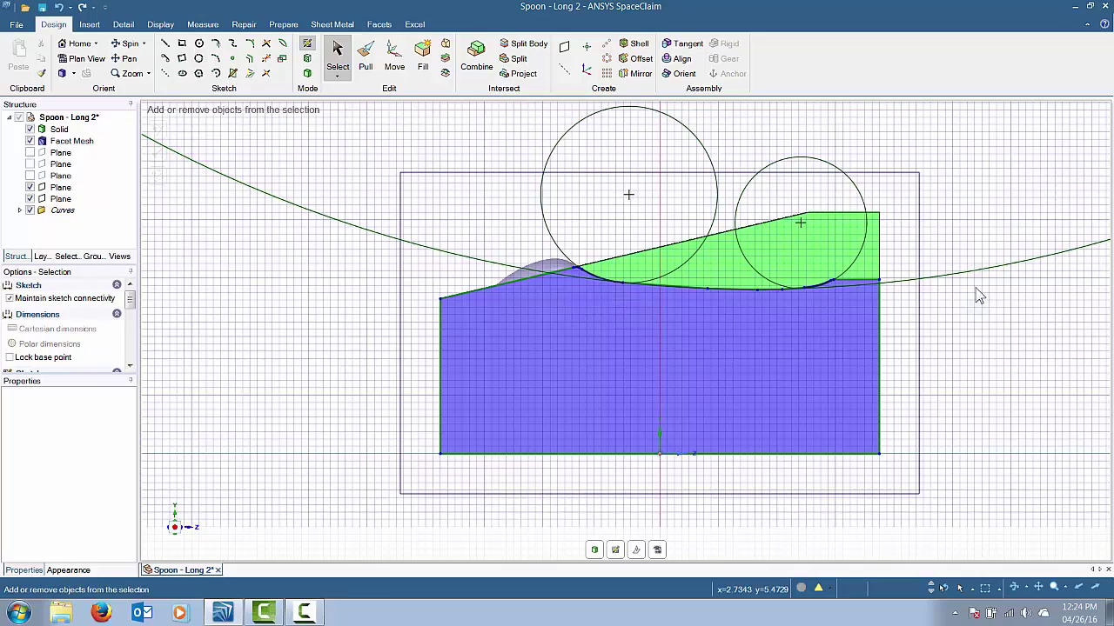
Draw a tangent line across the tops of the left and right circles
scroll(959, 307, "up", 2)
middle_click_drag(959, 306, 913, 367, "shift")
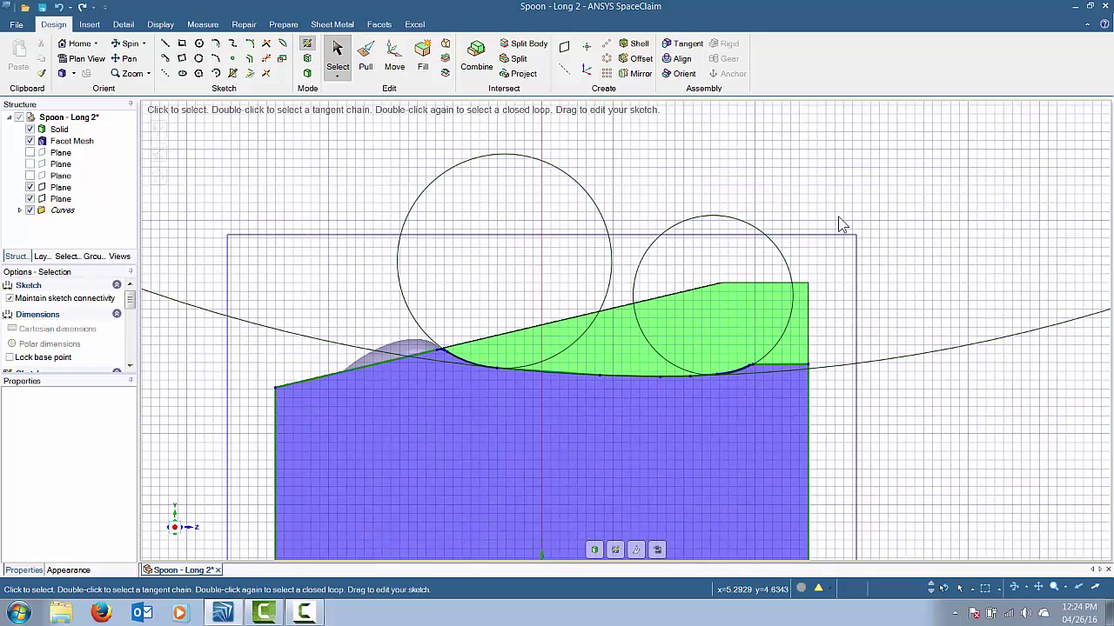
left_click(166, 58)
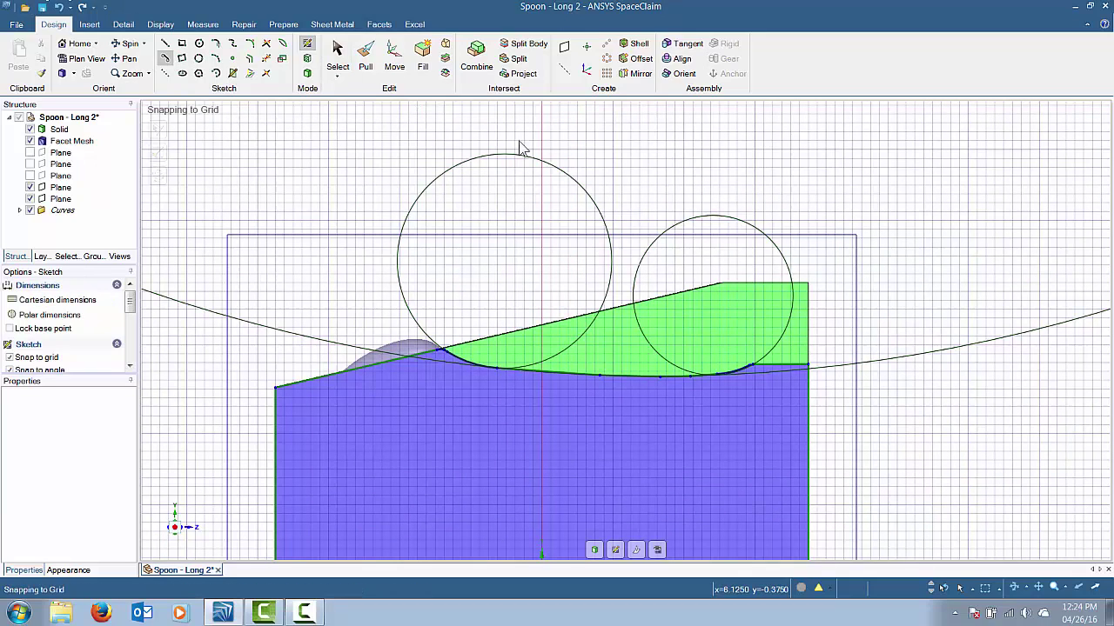
left_click(519, 155)
left_click(745, 231)
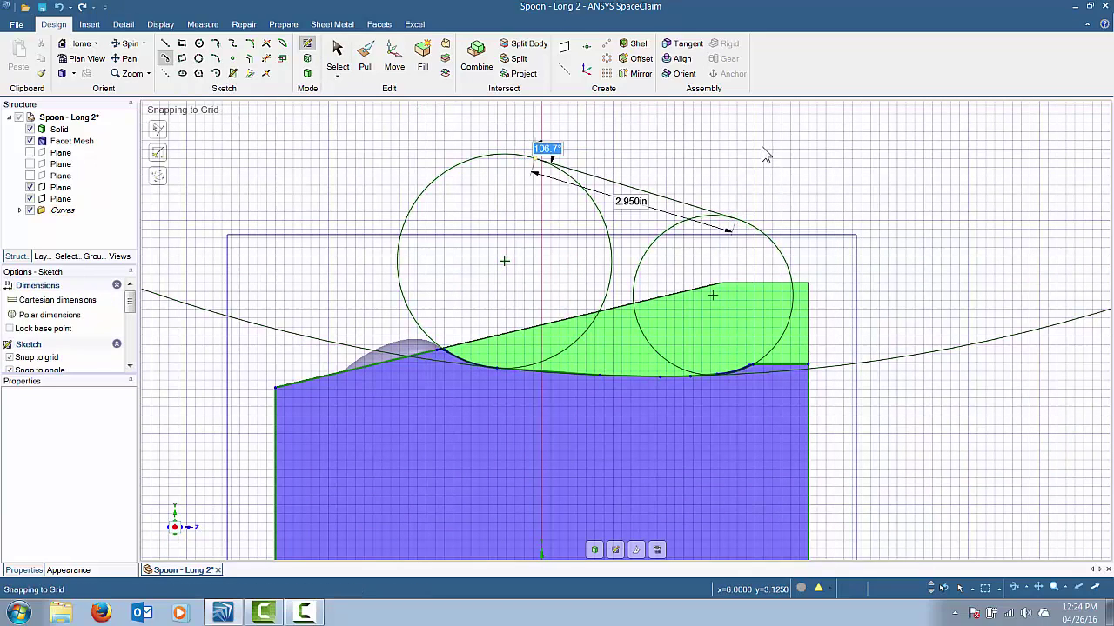
key("Escape")
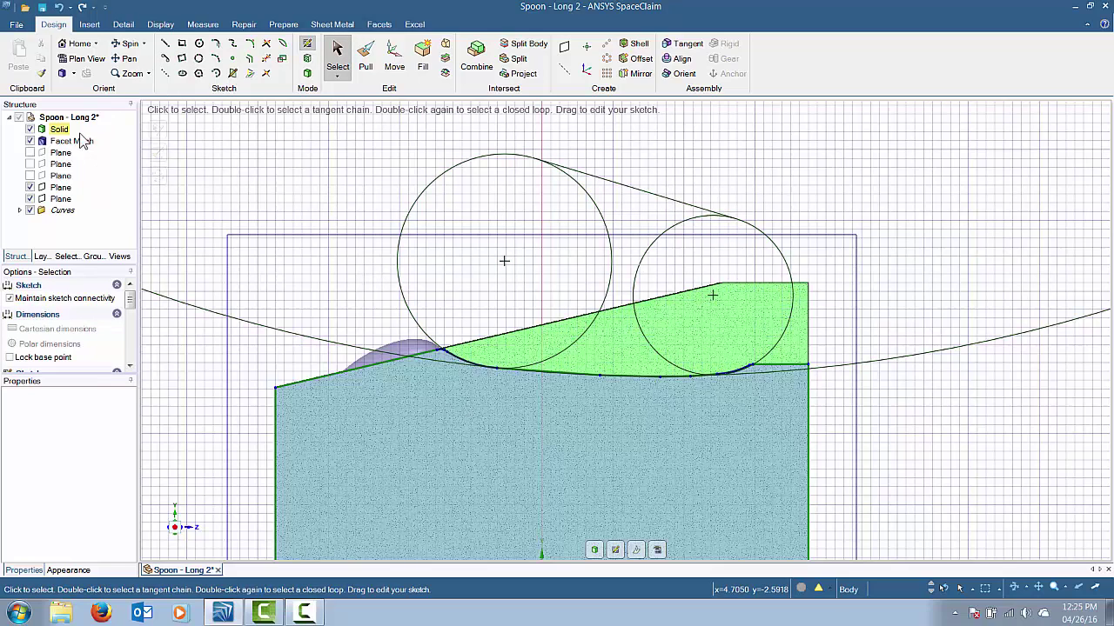
Hide the facet mesh and solid, trim the extra arc pieces, and make the outline a surface
left_click(30, 141)
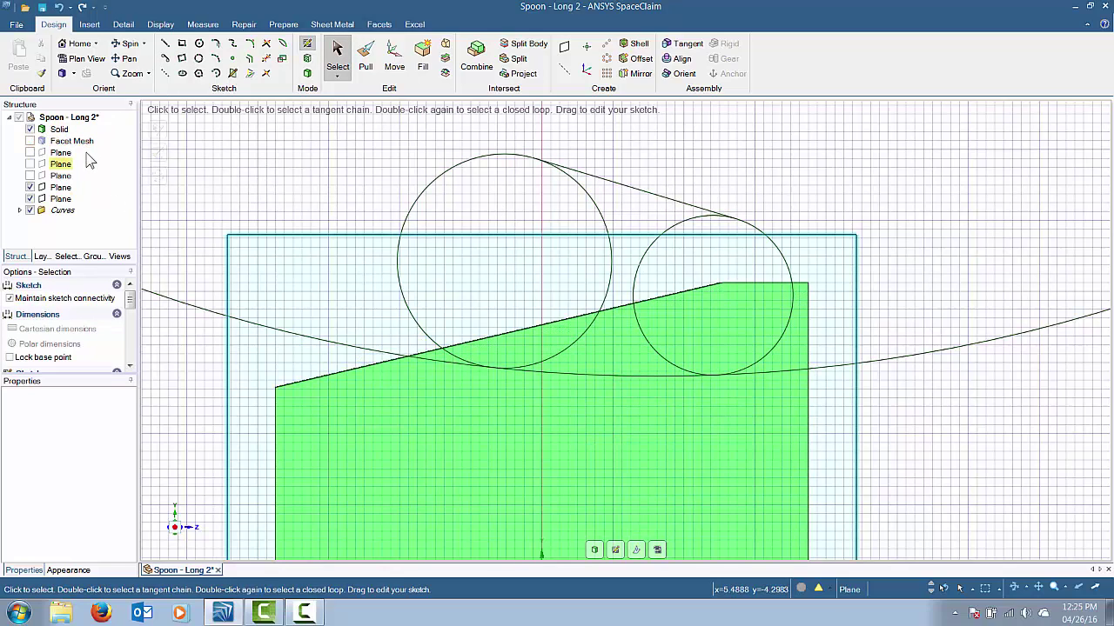
left_click(29, 129)
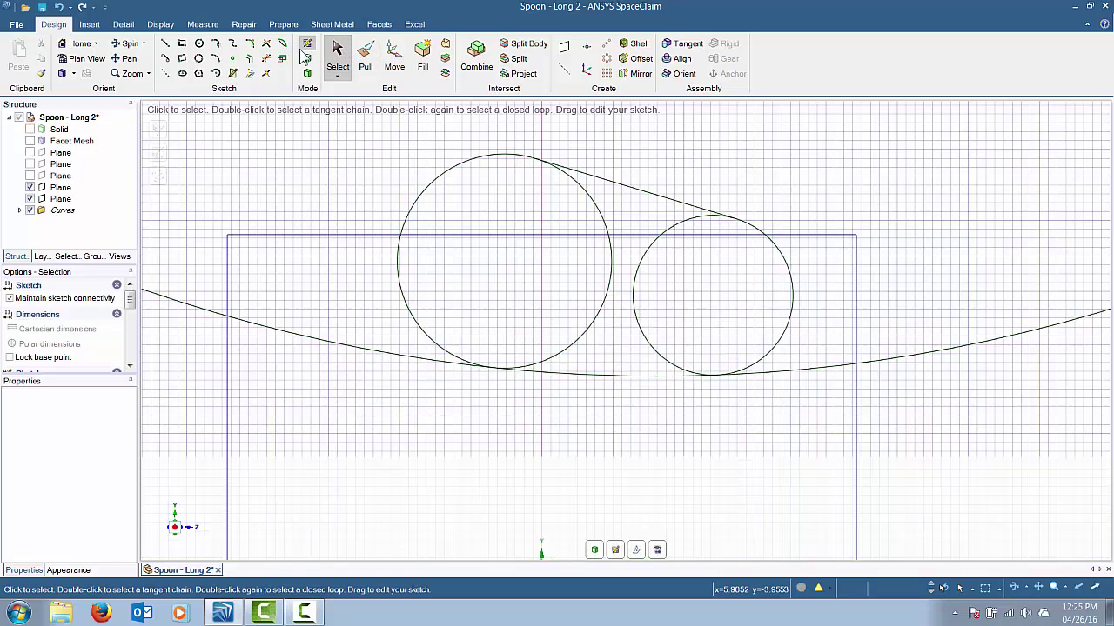
left_click(267, 58)
left_click(286, 334)
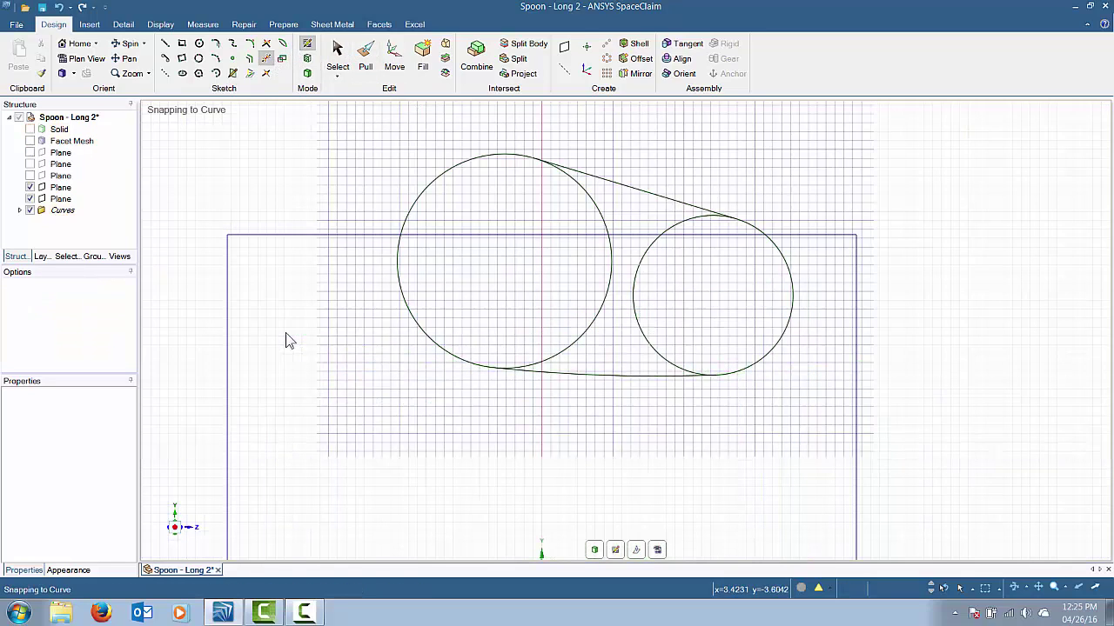
left_click(581, 333)
left_click(637, 327)
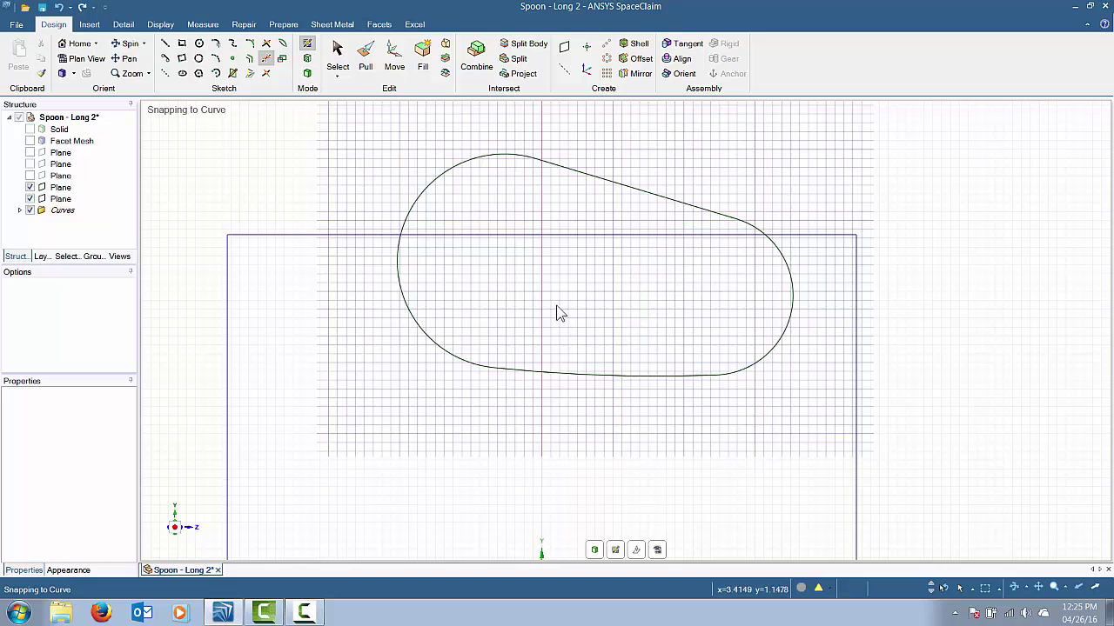
left_click(597, 552)
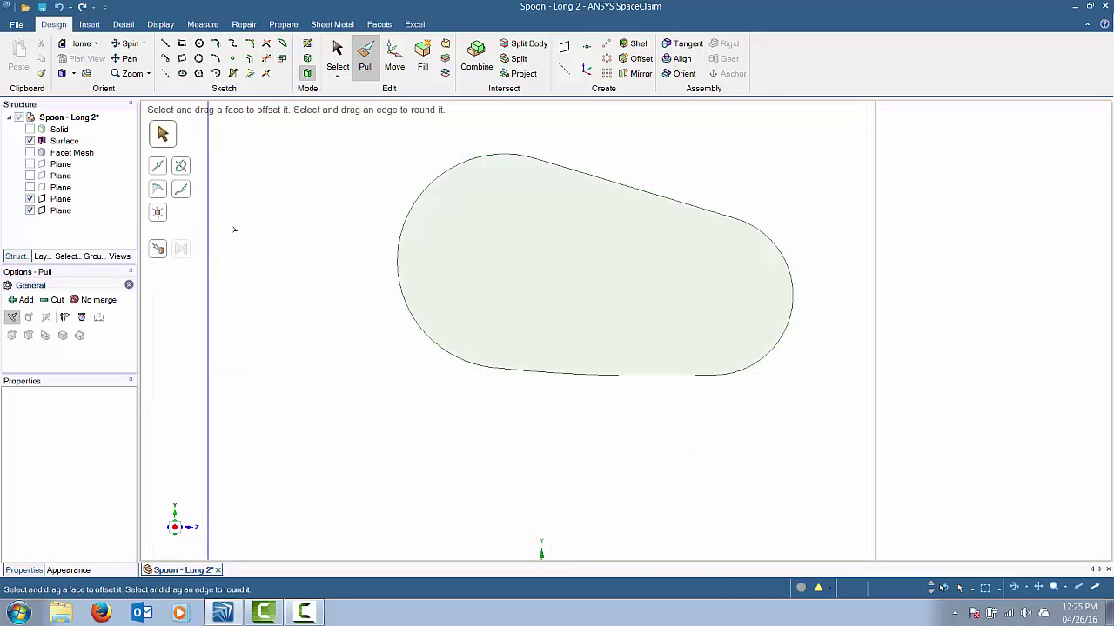
Show the solid and cut its top with the spoon surface using a two-way Pull cut
left_click(30, 129)
left_click(721, 236)
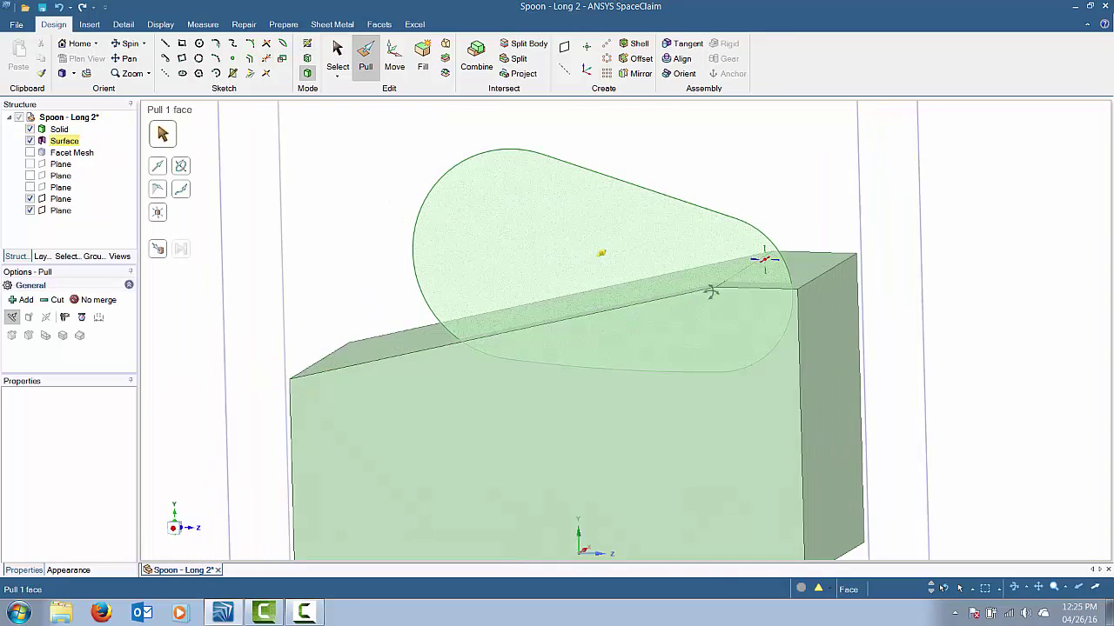
middle_click_drag(712, 292, 596, 185)
left_click(596, 185)
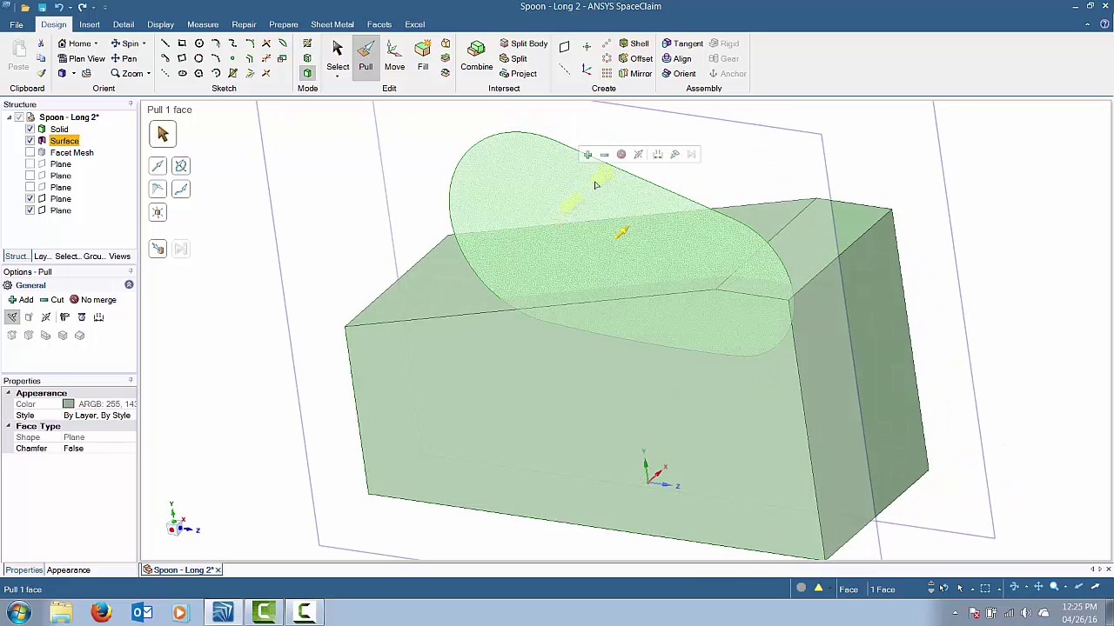
left_click(604, 154)
left_click(638, 154)
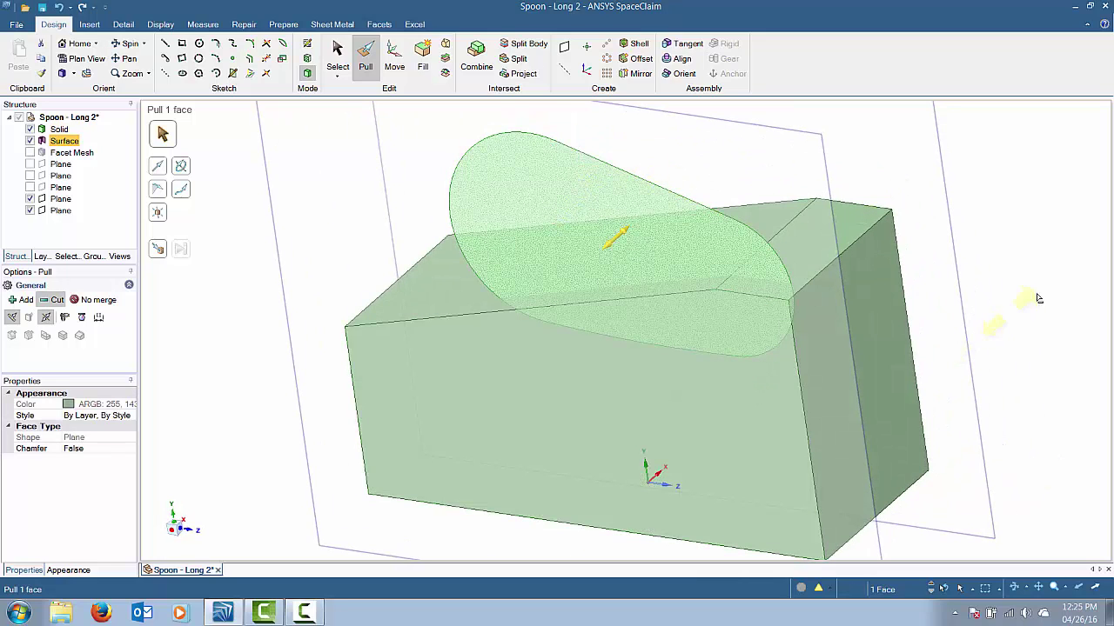
left_click_drag(1037, 298, 1078, 265)
key("v")
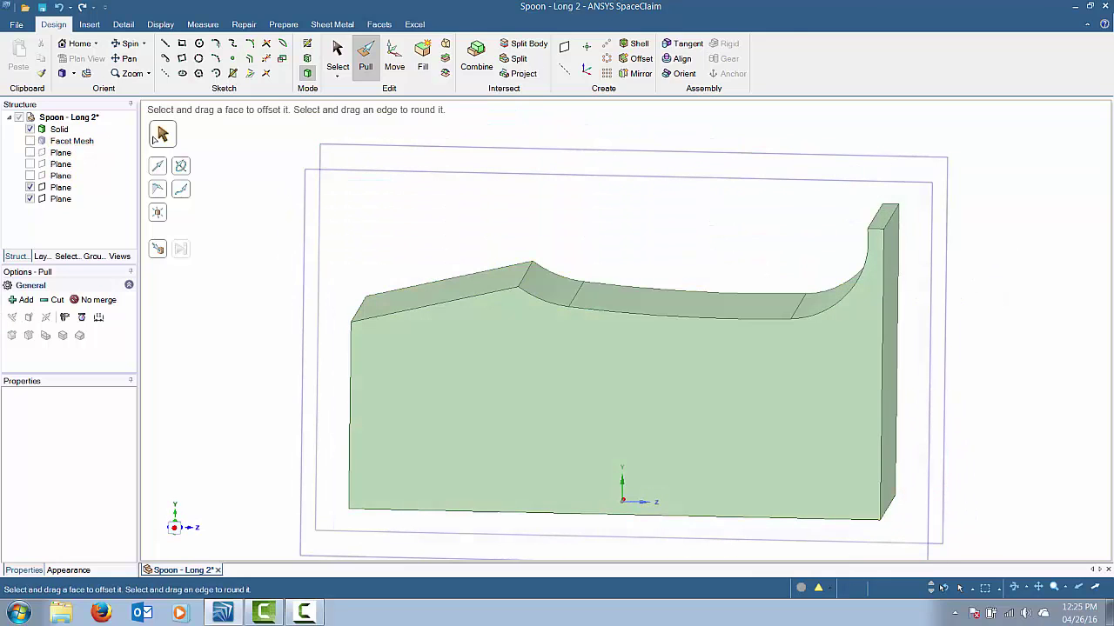
middle_click_drag(261, 261, 299, 169)
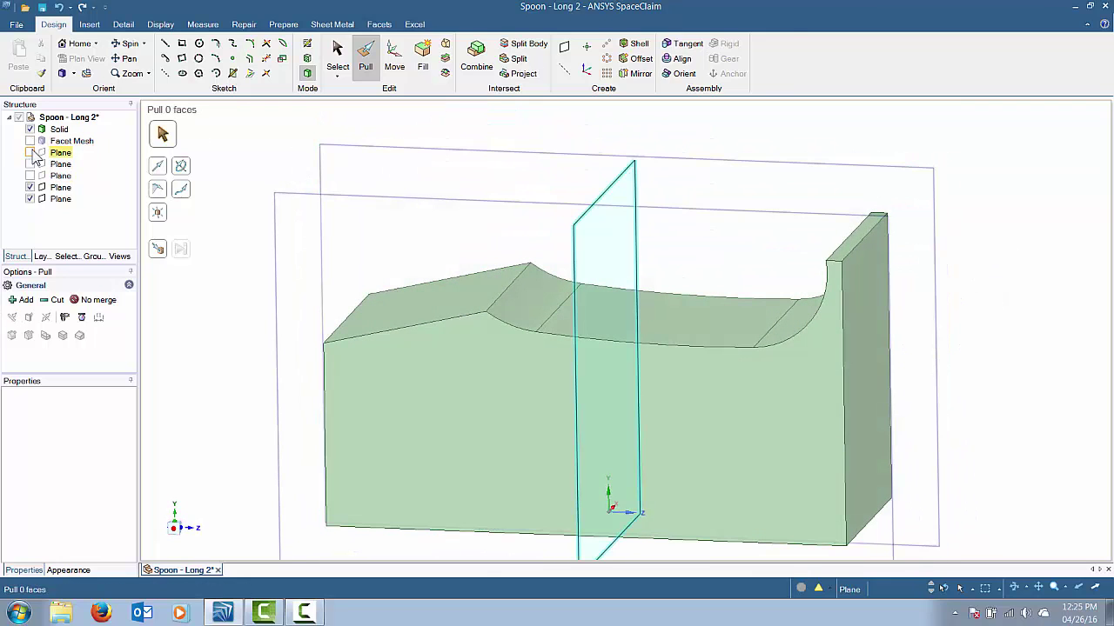
Sketch on the front plane with the facet mesh shown, solid hidden, and the section face stretched down
left_click(308, 46)
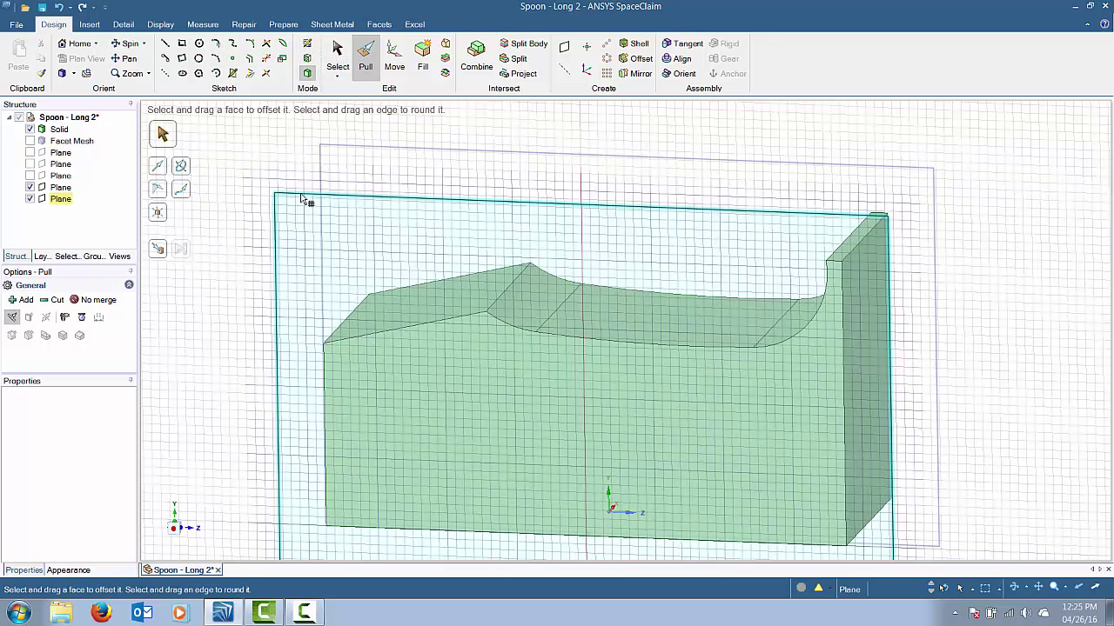
left_click(302, 198)
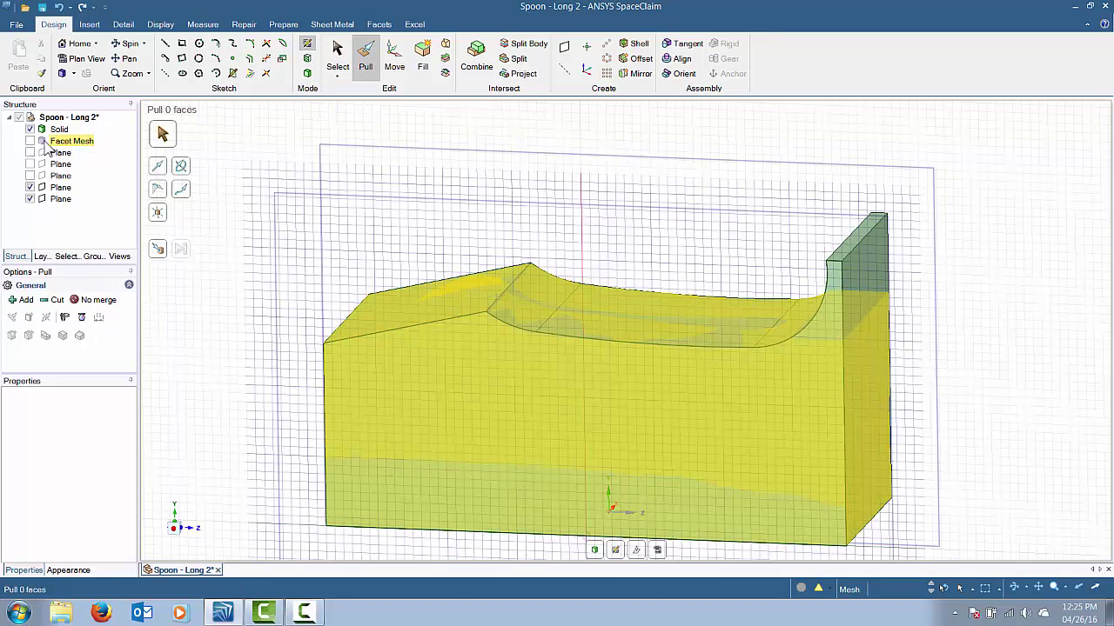
left_click(31, 141)
left_click(31, 129)
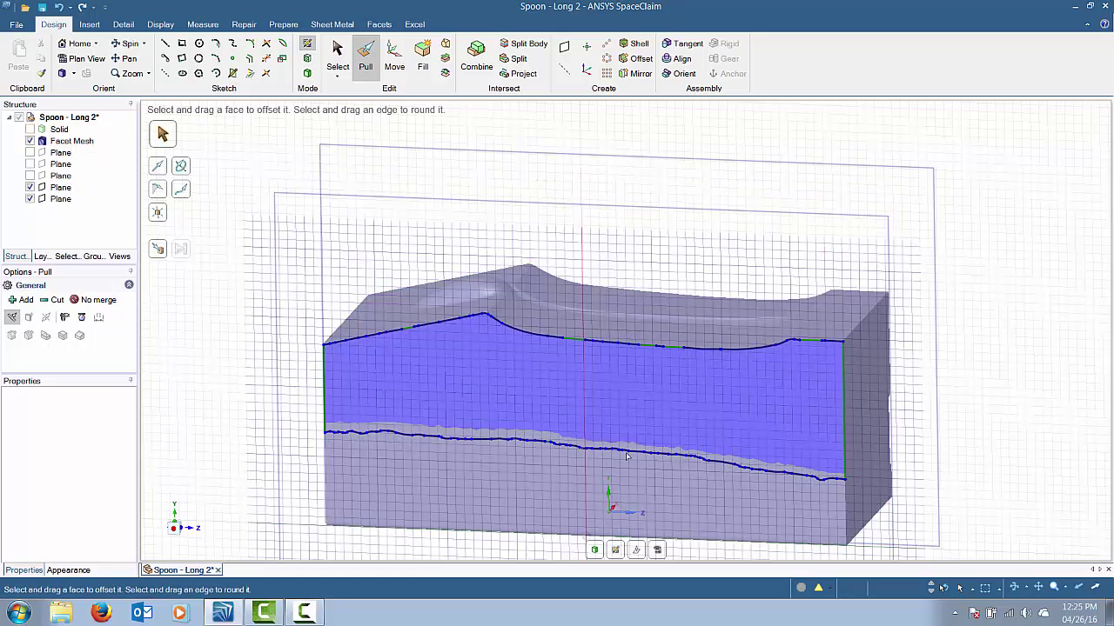
left_click(638, 551)
middle_click_drag(601, 520, 628, 522)
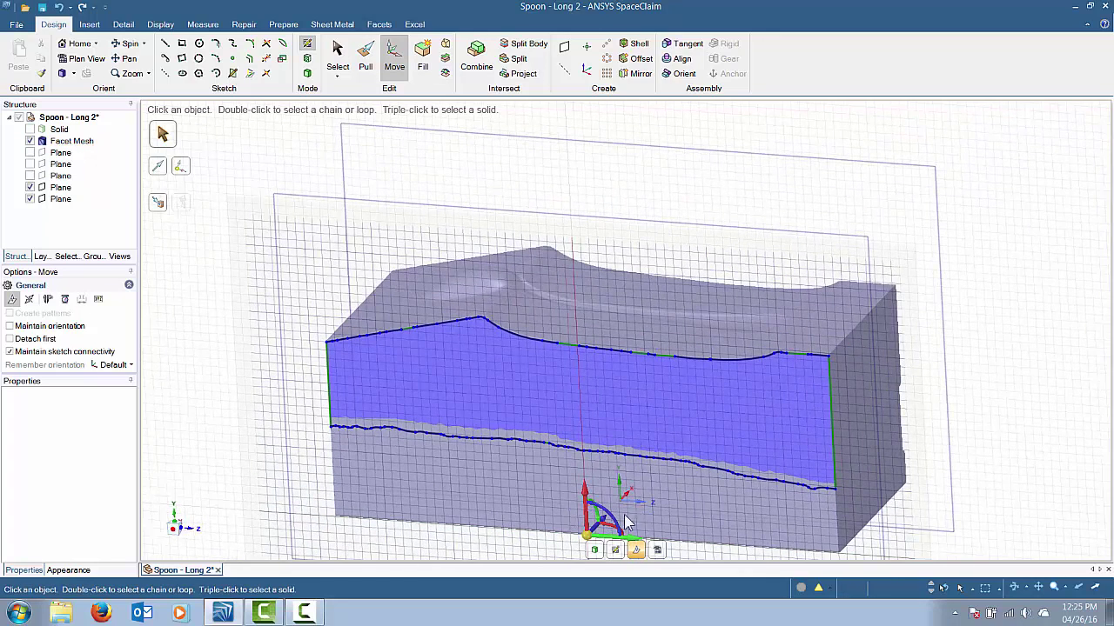
left_click_drag(609, 520, 622, 513)
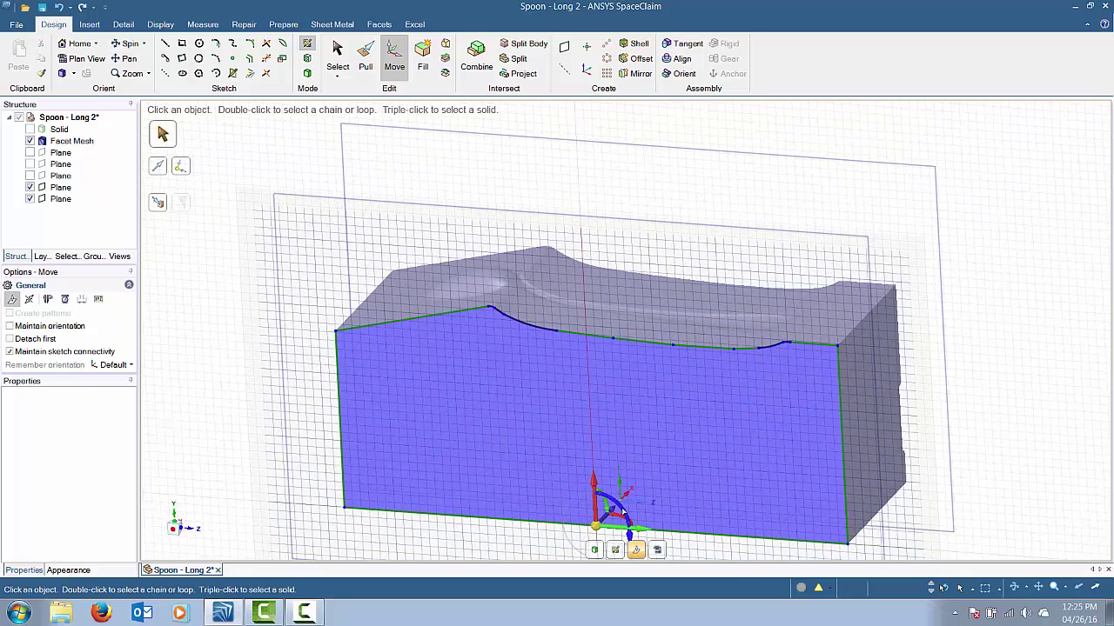
key("p")
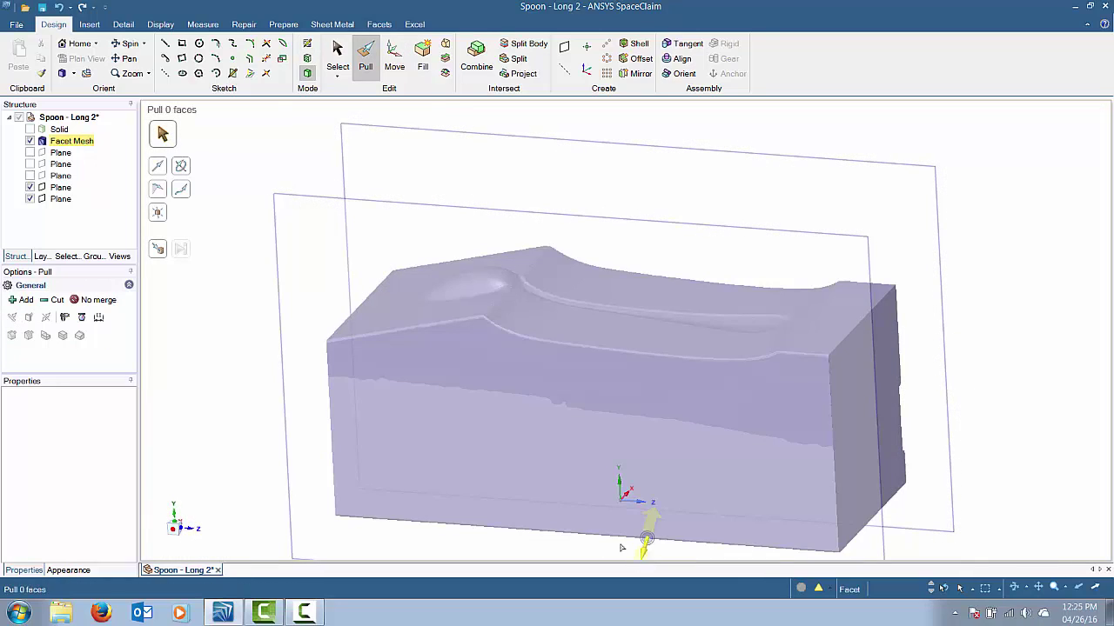
Re-sketch on the front plane, extending the section profile to the block's bottom edge in plan view
left_click(294, 195)
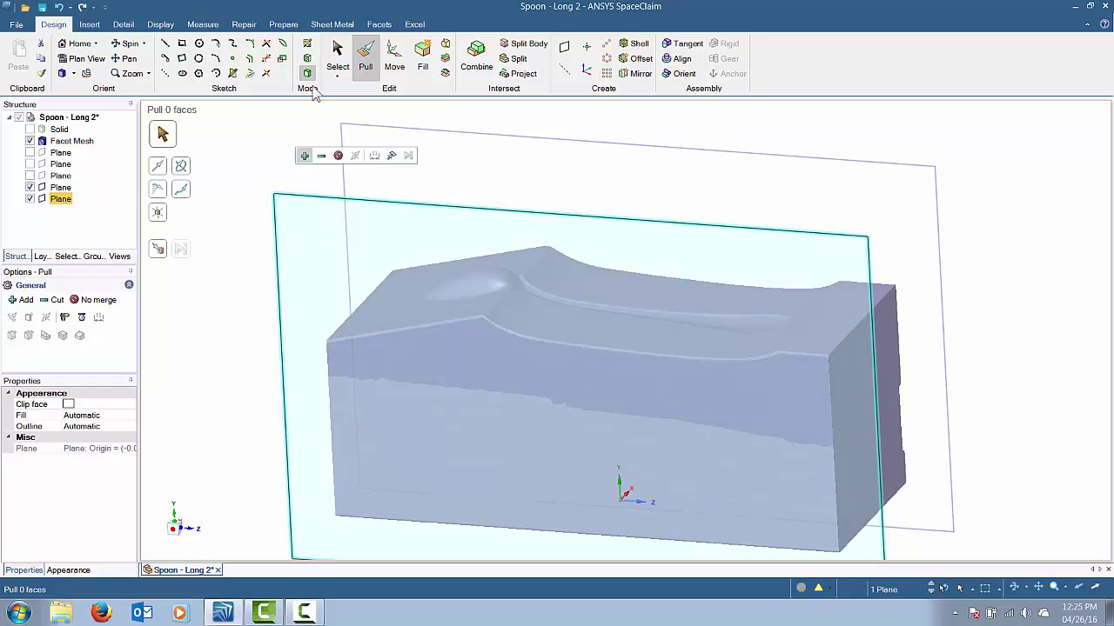
left_click(307, 44)
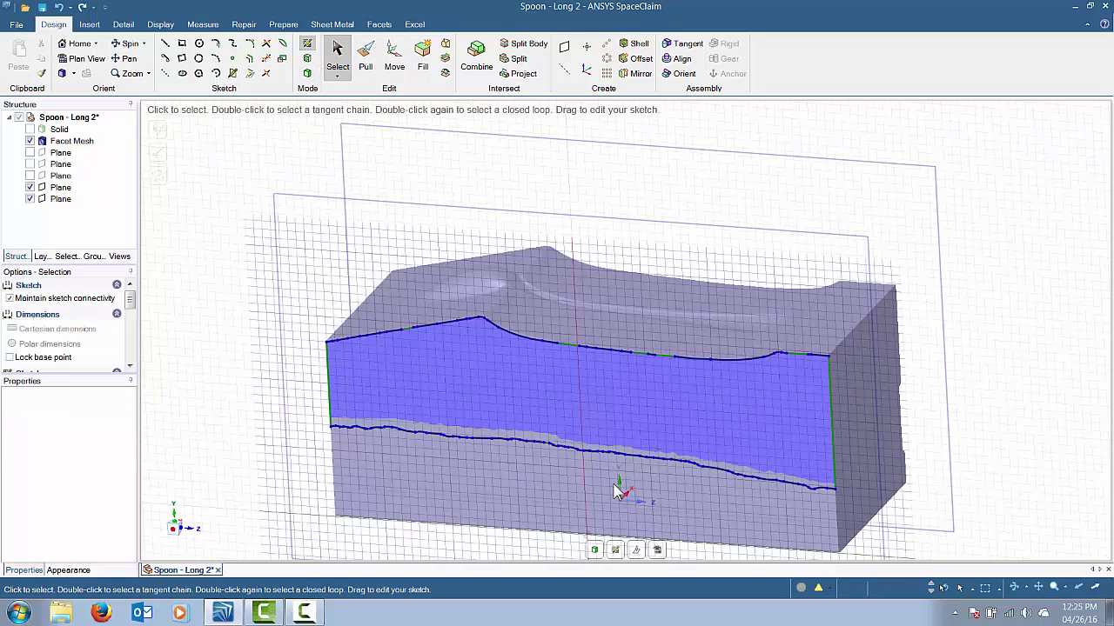
left_click(636, 550)
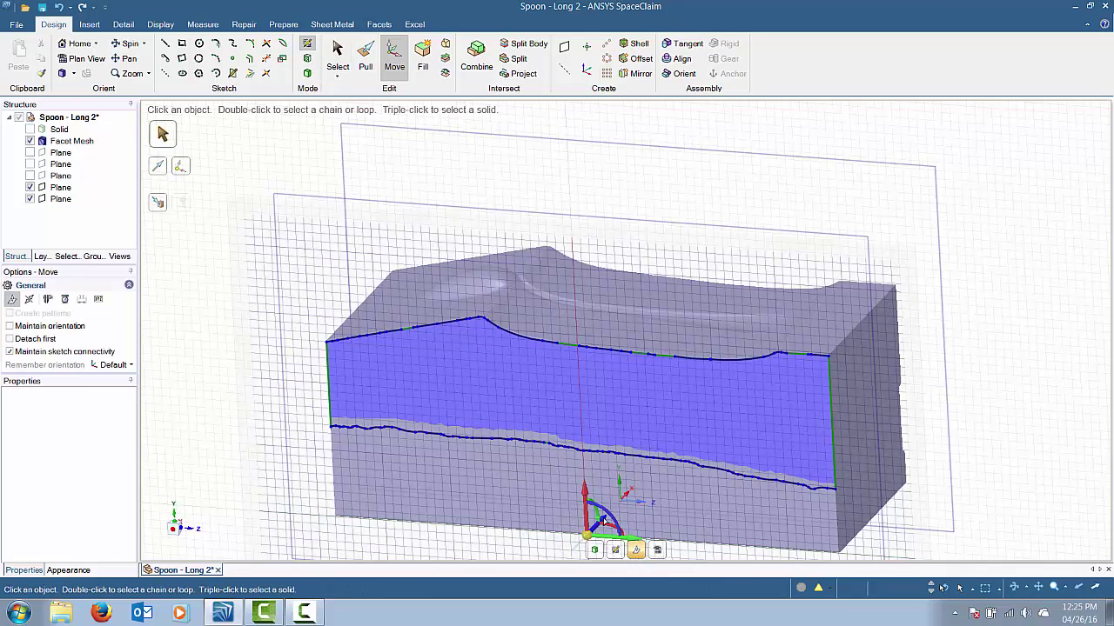
left_click_drag(606, 520, 669, 570)
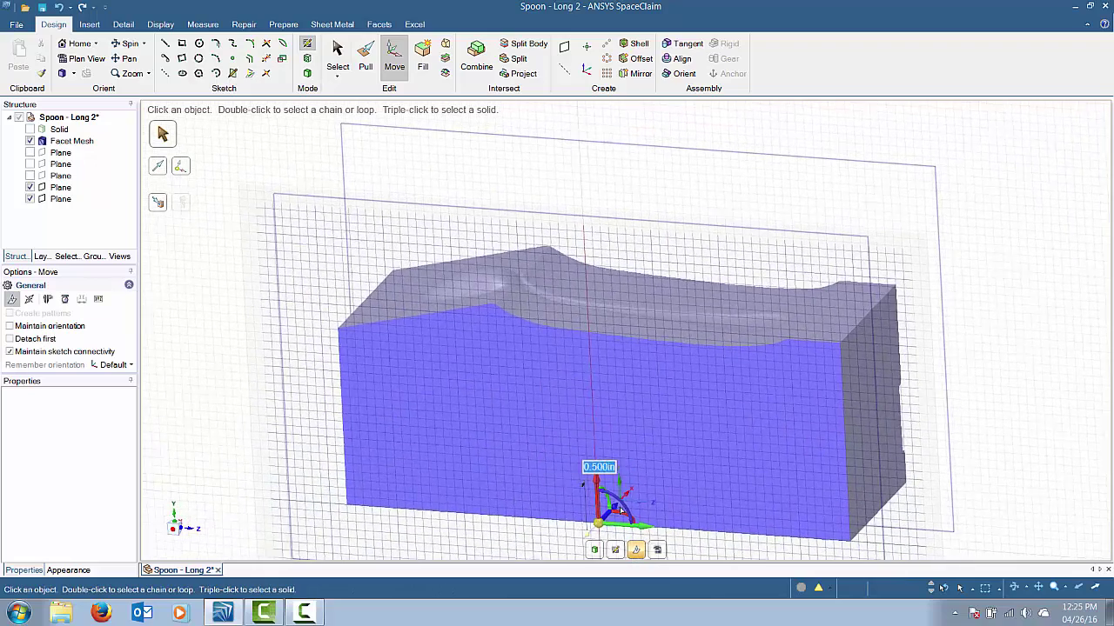
left_click(658, 551)
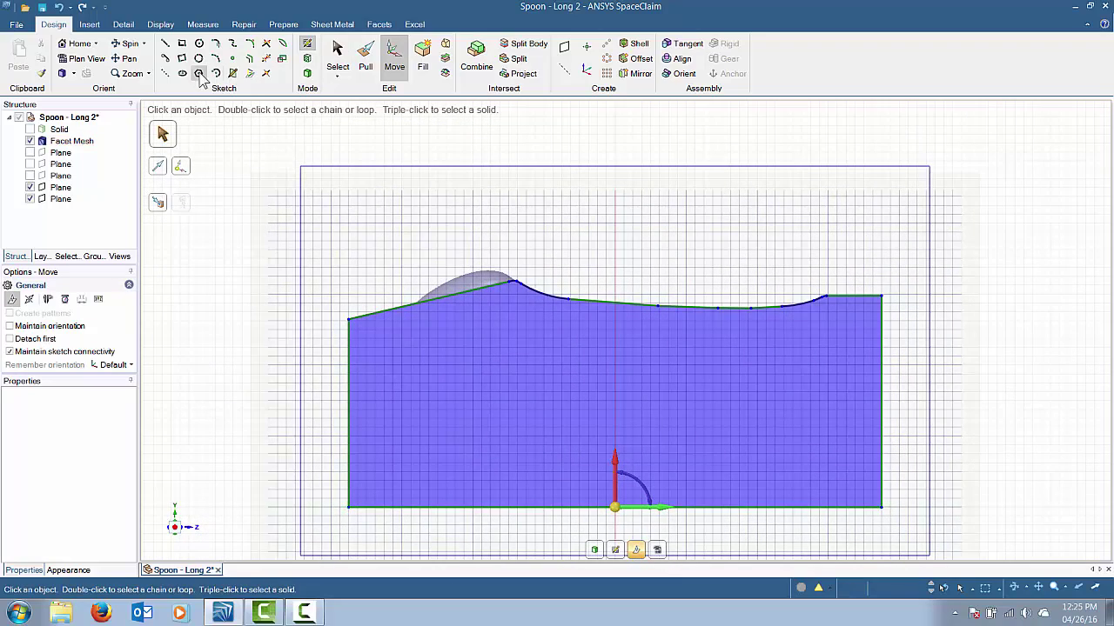
Project the profile's flat top-right edge into the sketch as a line
left_click(250, 73)
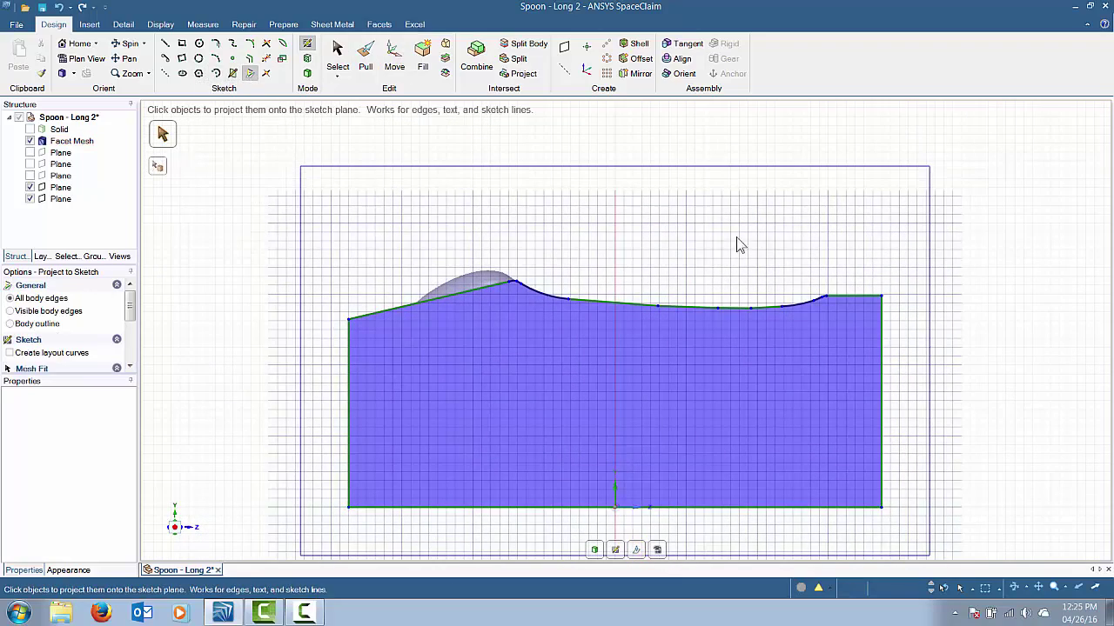
left_click(842, 296)
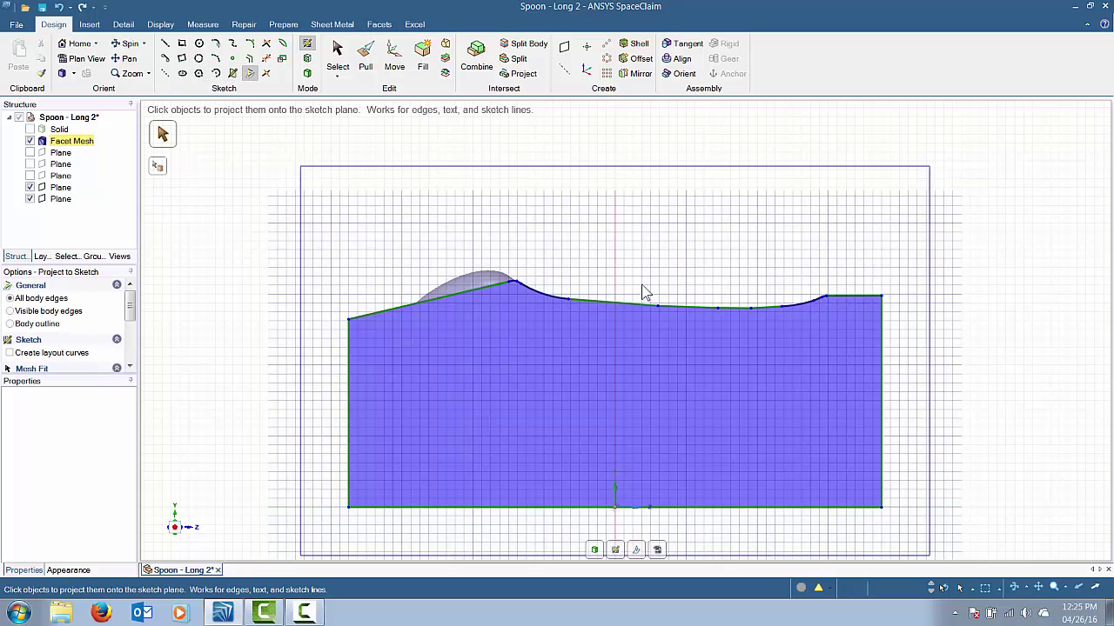
left_click(402, 59)
left_click(875, 295)
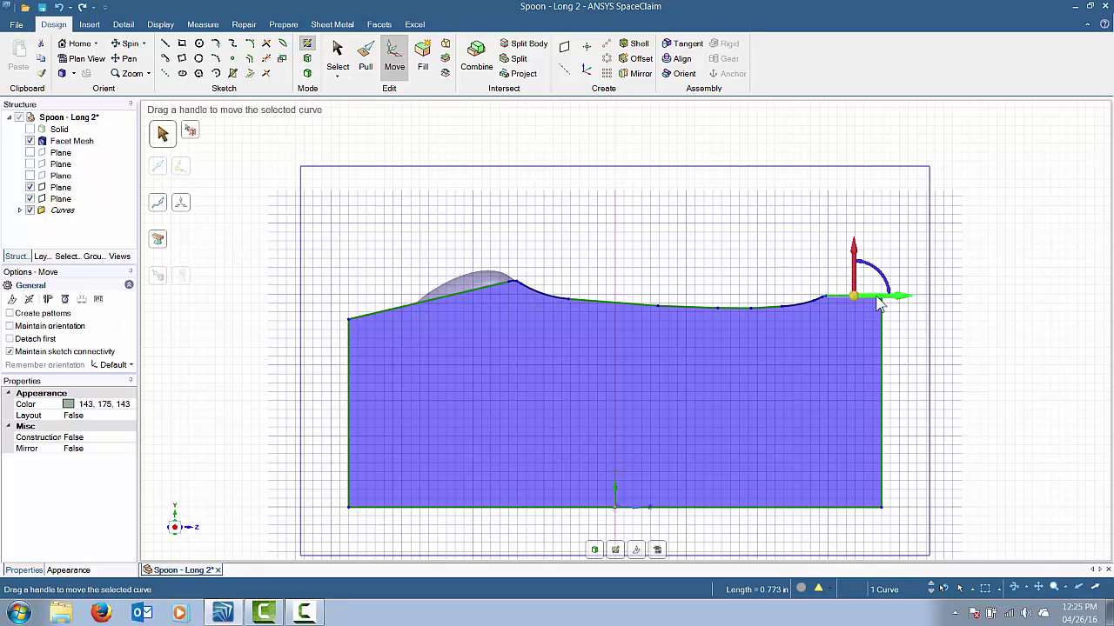
key("Escape")
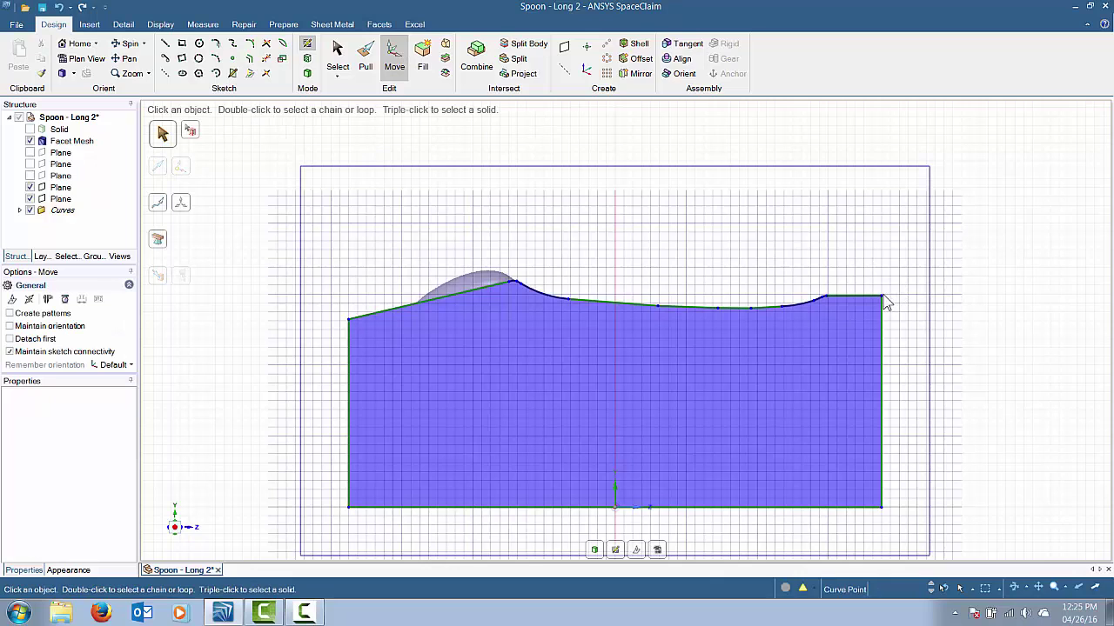
Extend the projected line past the block's right end and 0.500in to the left, then return to 3D
left_click(881, 296)
left_click_drag(929, 296, 978, 297)
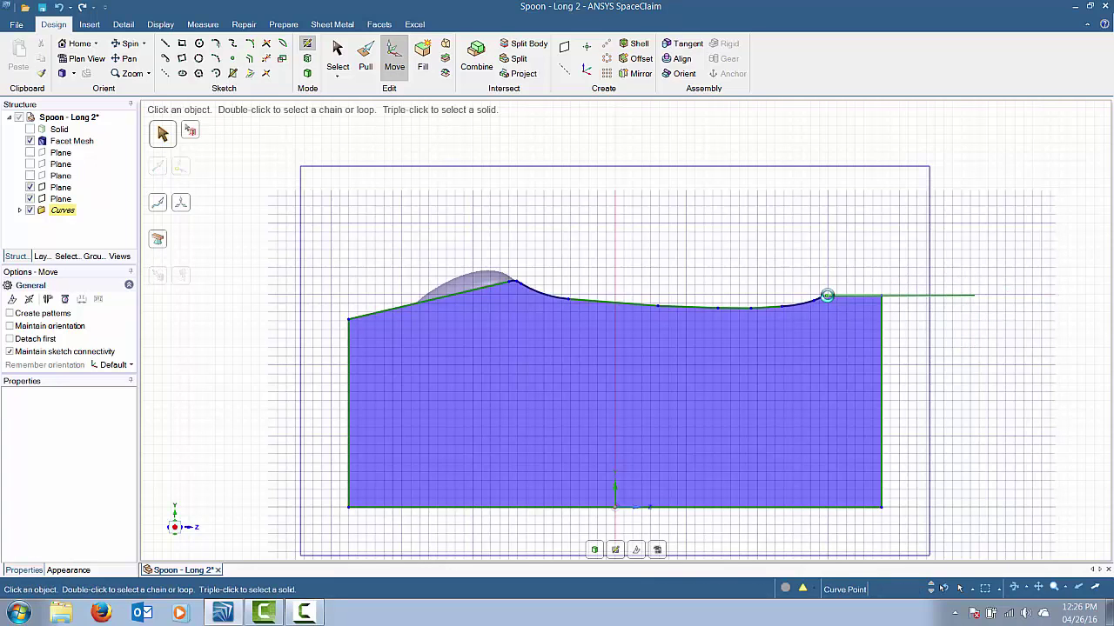
left_click(826, 296)
left_click_drag(826, 296, 790, 297)
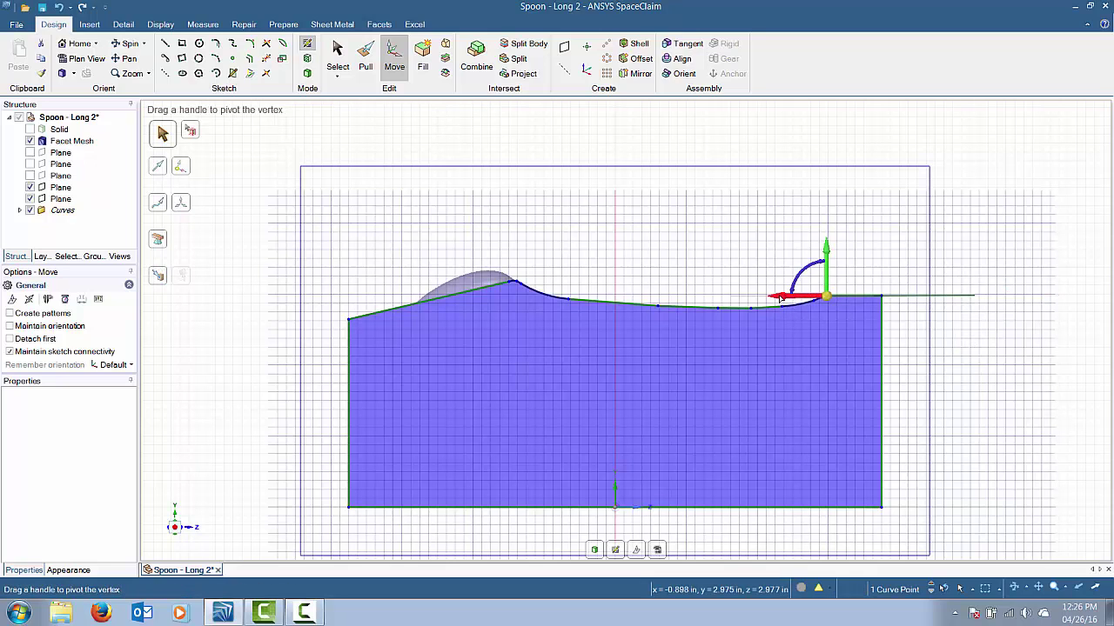
left_click(725, 546)
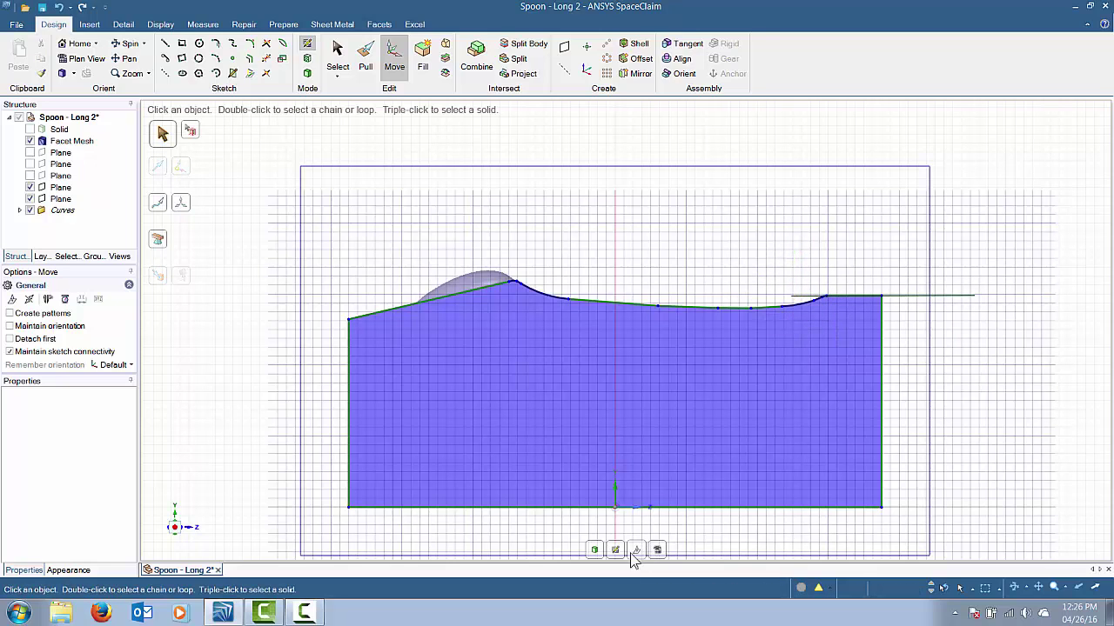
left_click(596, 549)
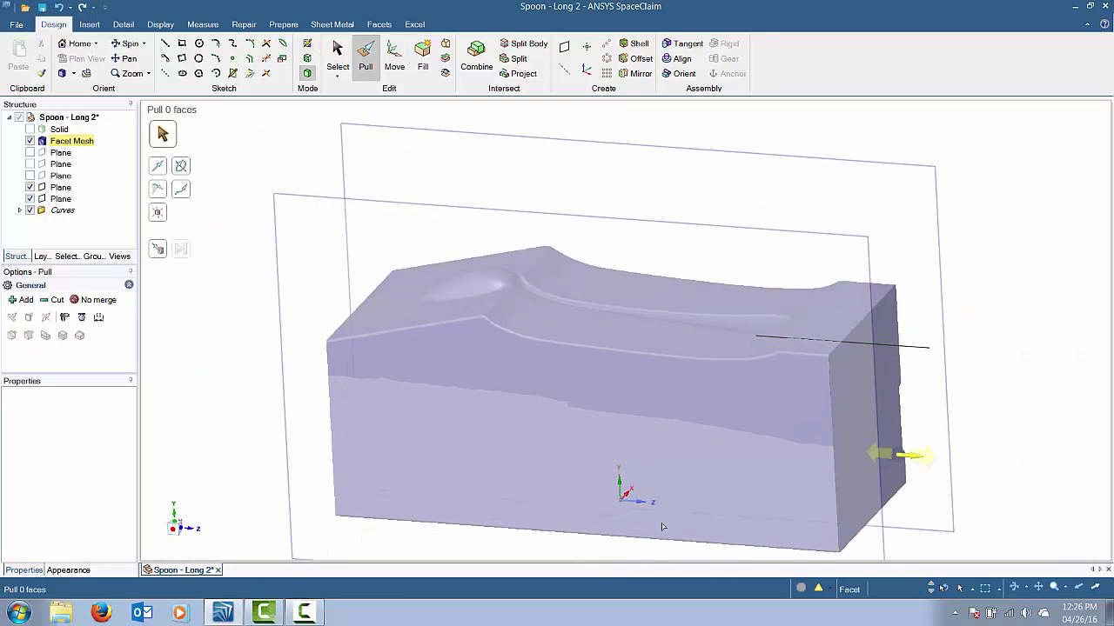
Pull the extended line along the front-plane direction into a flat surface, then show the solid
left_click(901, 348)
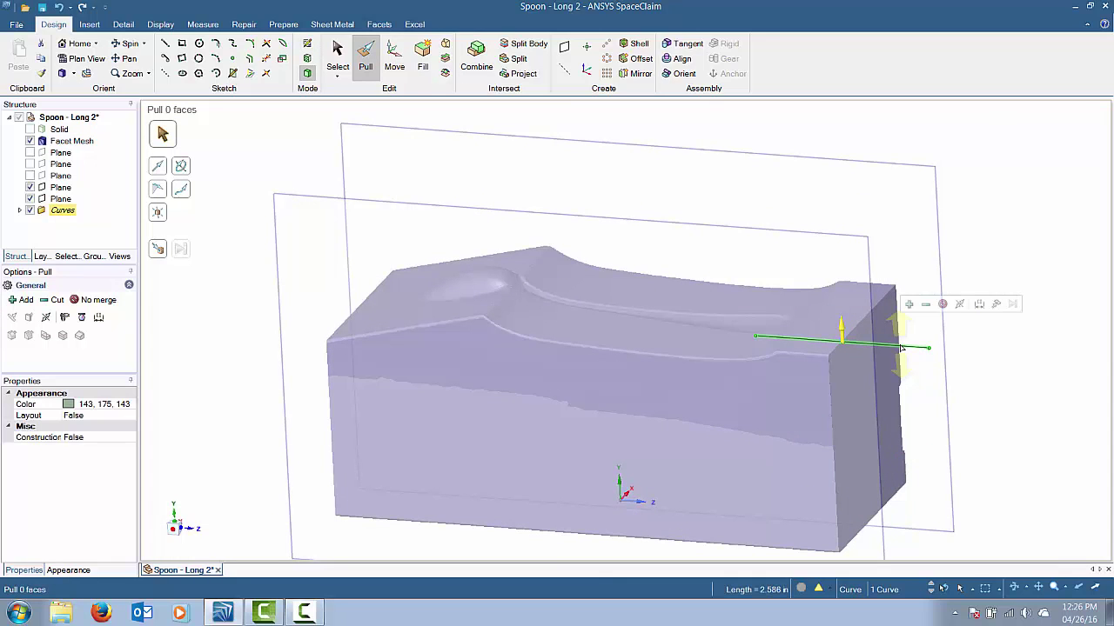
left_click(159, 166)
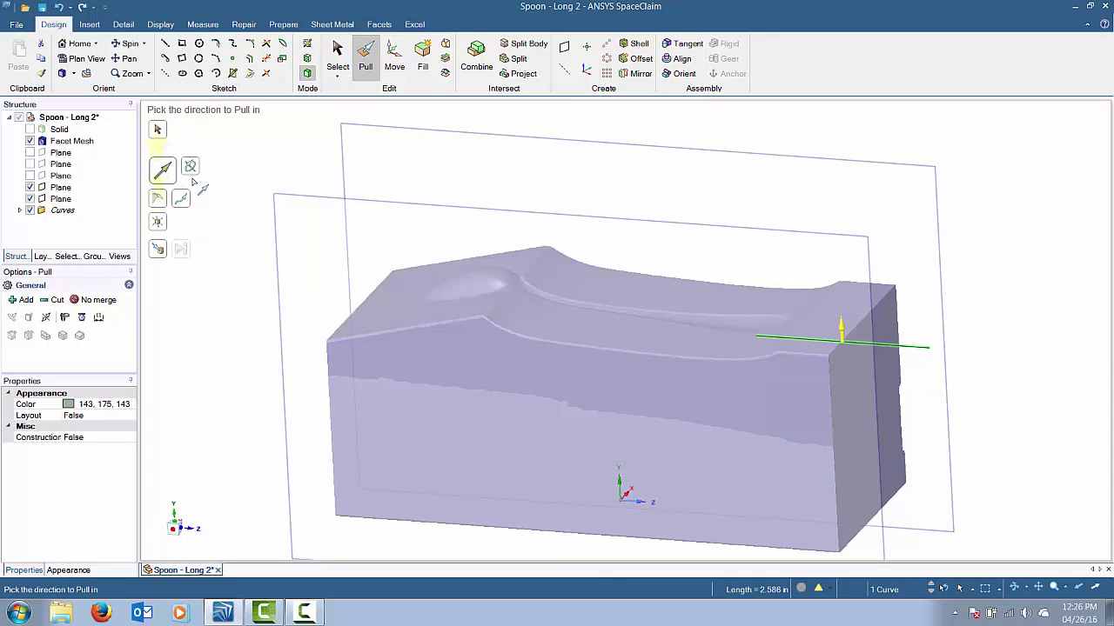
left_click(276, 198)
right_click(829, 281)
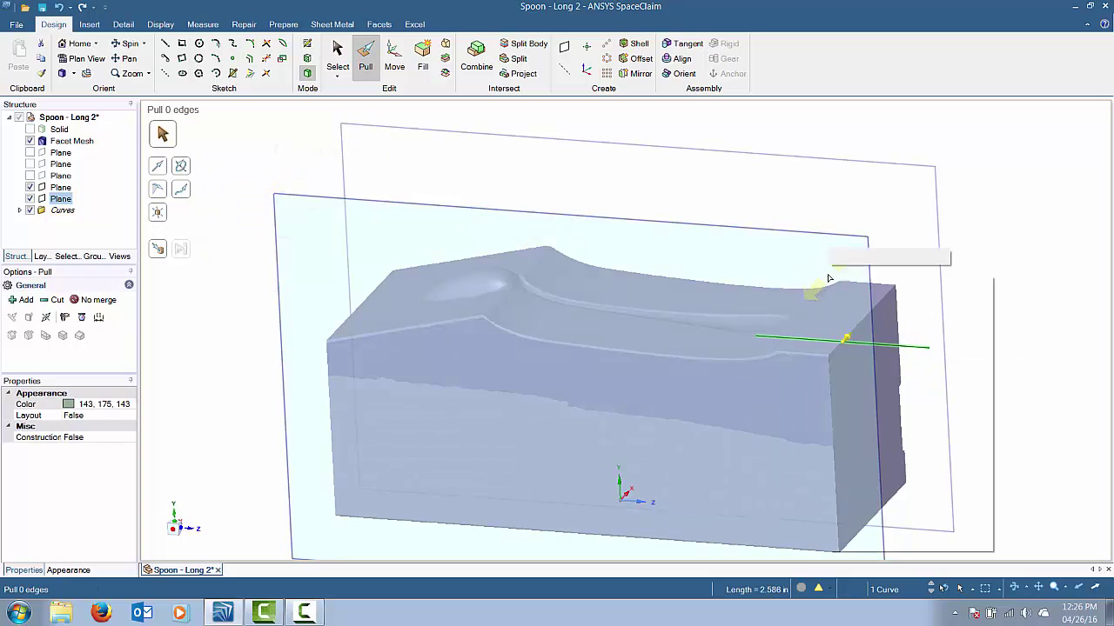
left_click(889, 256)
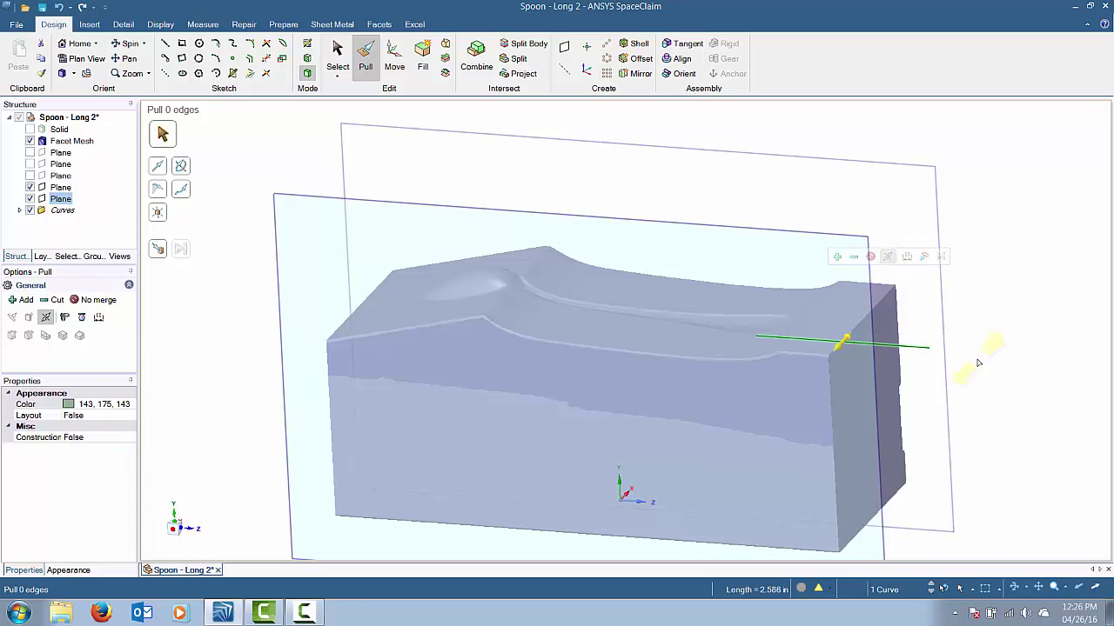
left_click(31, 129)
Undo an accidental thicken, then cut the solid's raised right end flush with the planar surface
left_click(945, 322)
left_click_drag(946, 322, 931, 287)
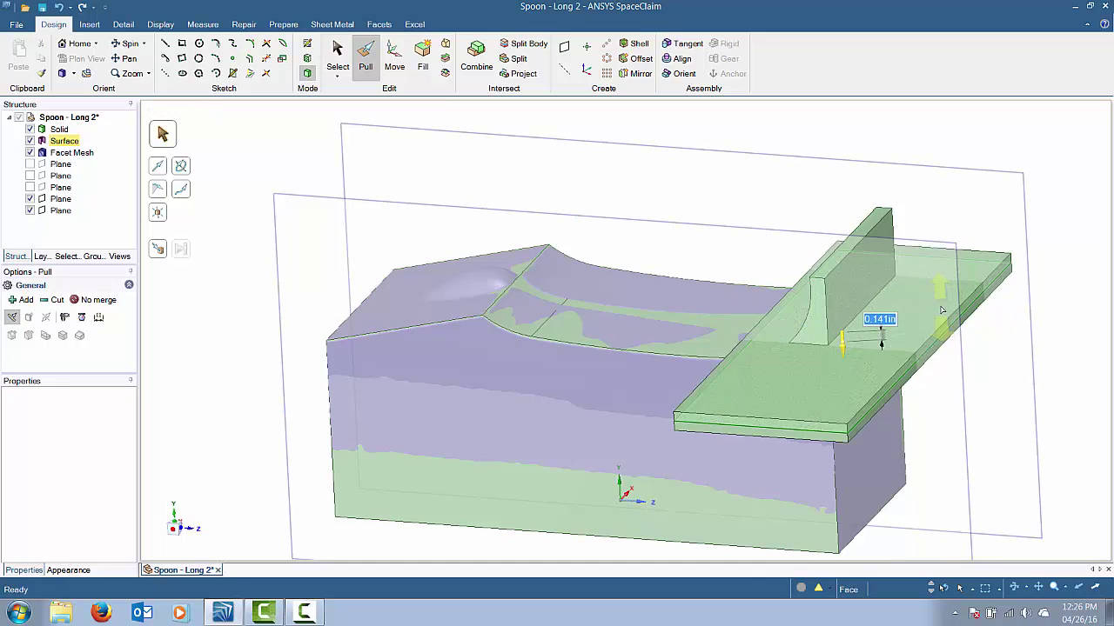
key("ctrl+z")
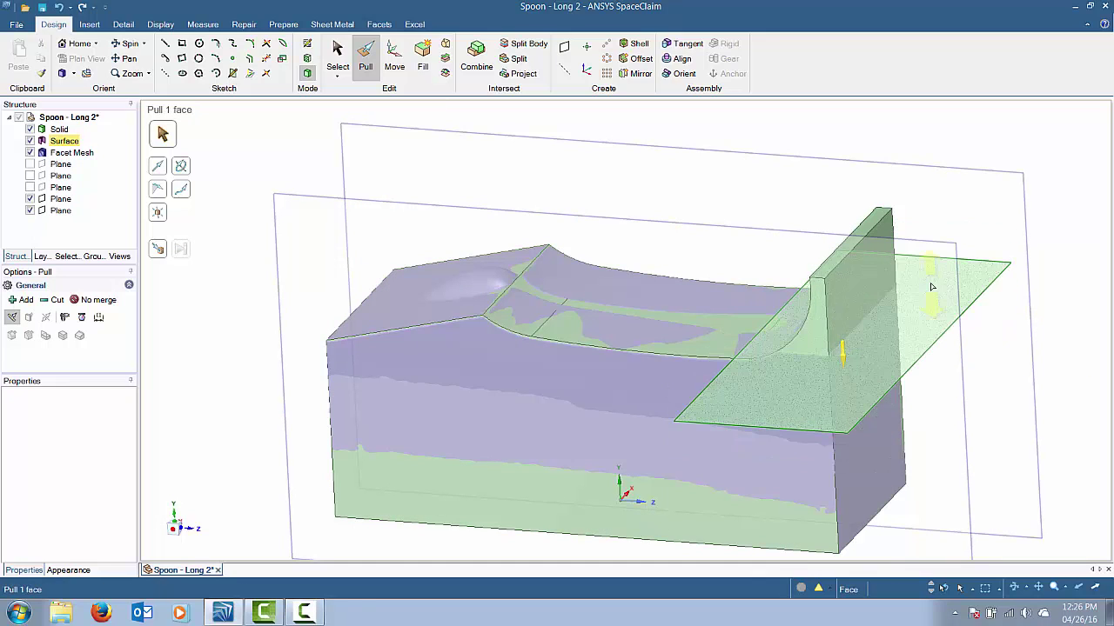
left_click(931, 287)
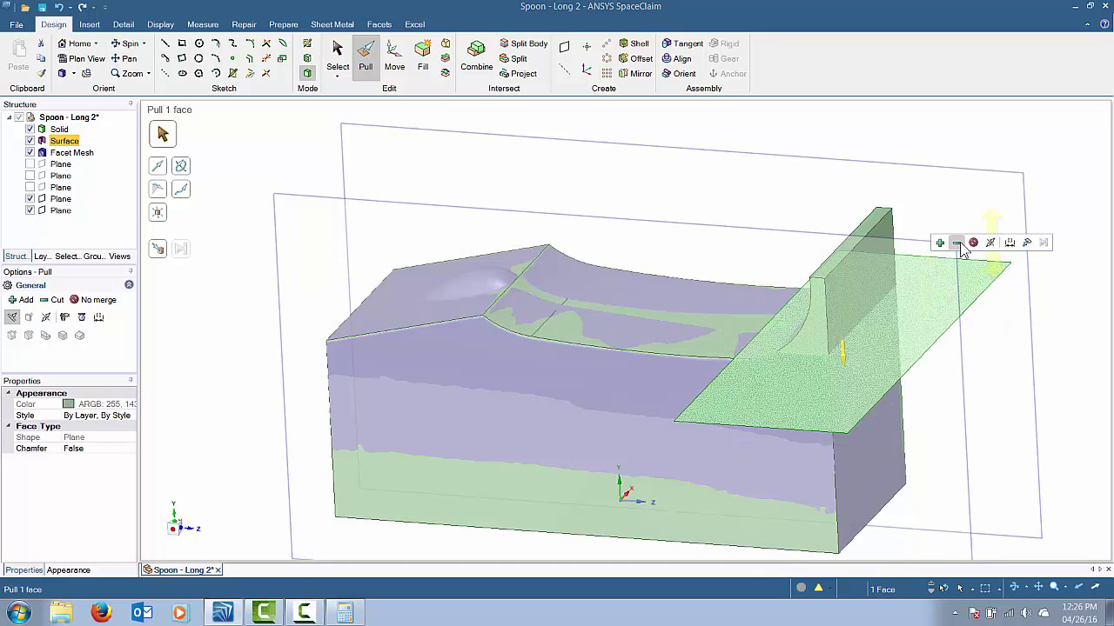
left_click(956, 243)
left_click_drag(1032, 398, 1001, 241)
mouse_move(1087, 315)
middle_mouse_down()
mouse_move(813, 342)
mouse_move(699, 336)
middle_mouse_up()
left_click(649, 366)
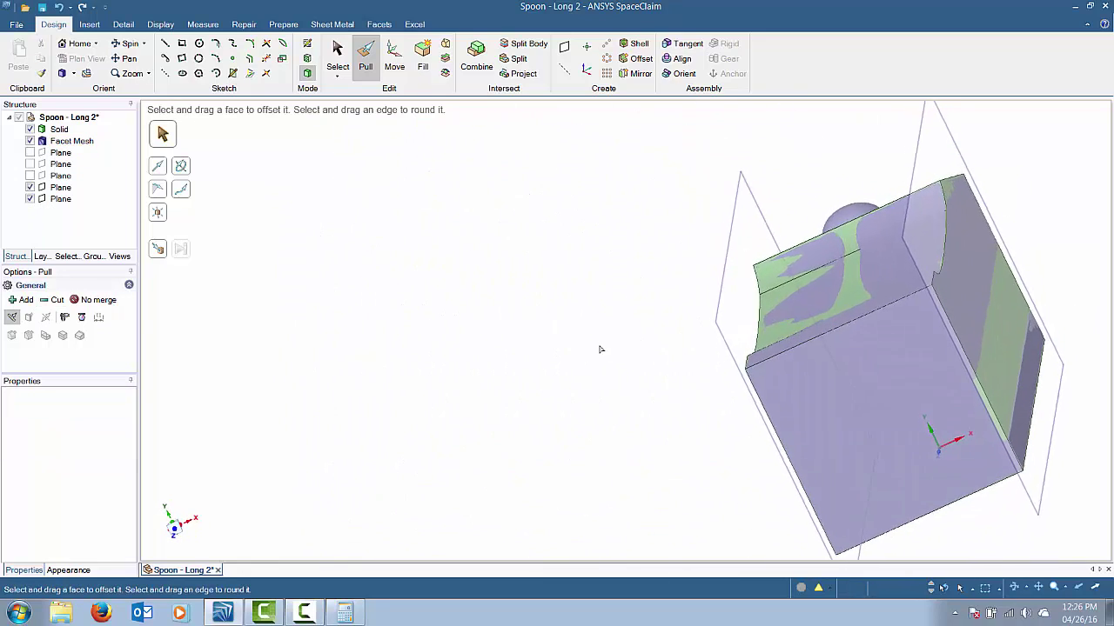
mouse_move(600, 349)
middle_mouse_down()
mouse_move(534, 326)
mouse_move(809, 423)
mouse_move(753, 422)
middle_mouse_up()
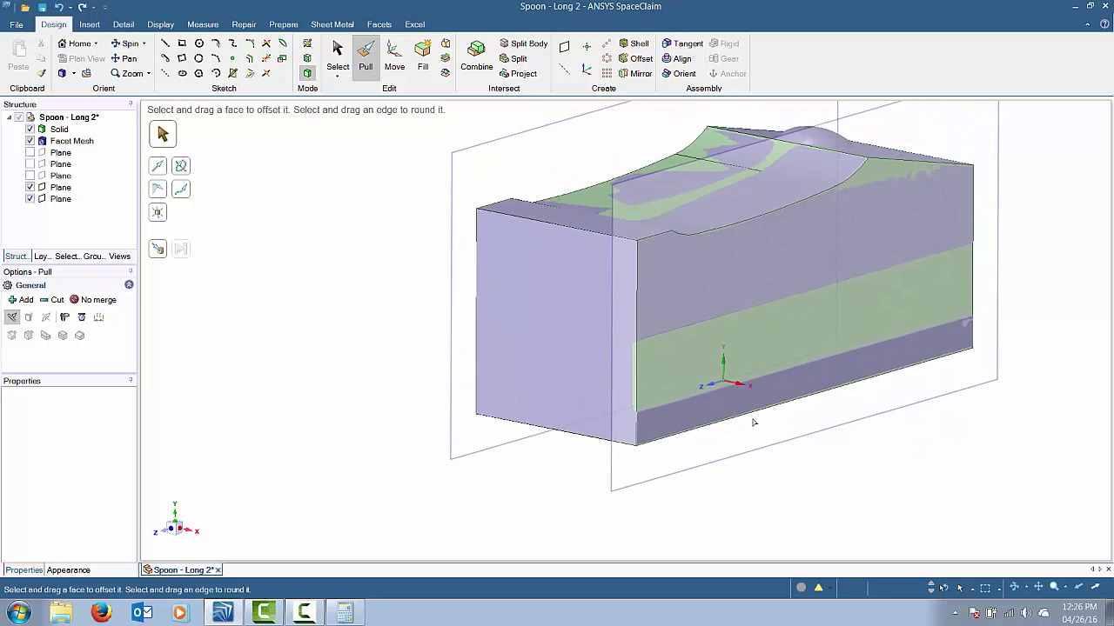
Hide the facet mesh and a reference plane so only the trimmed solid shows
left_click(30, 140)
left_click(525, 396)
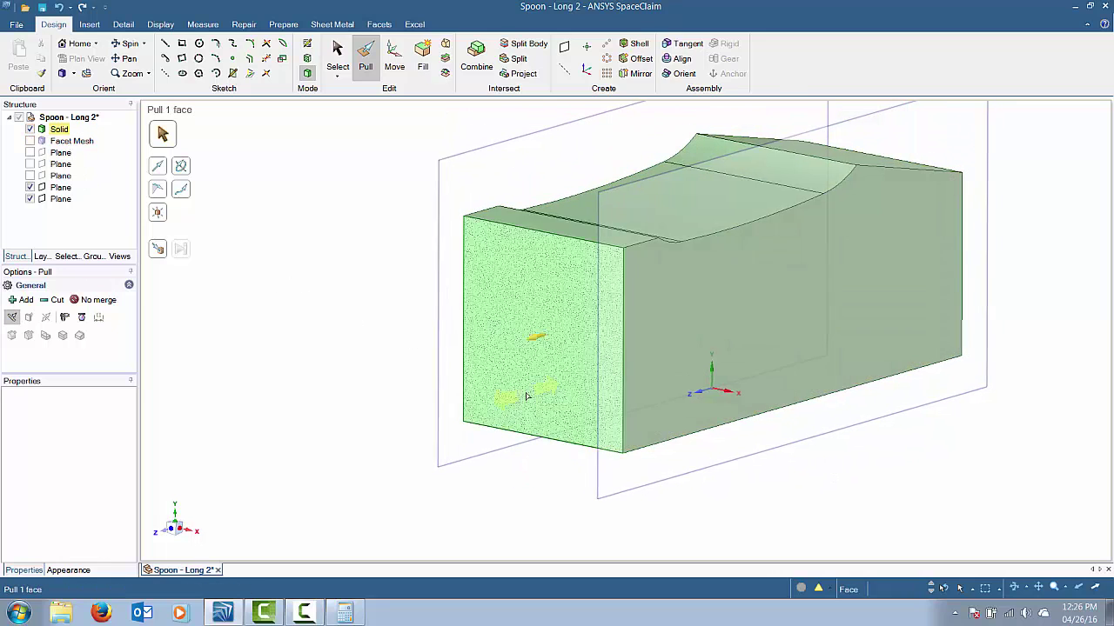
middle_click_drag(525, 397, 487, 383)
left_click(29, 187)
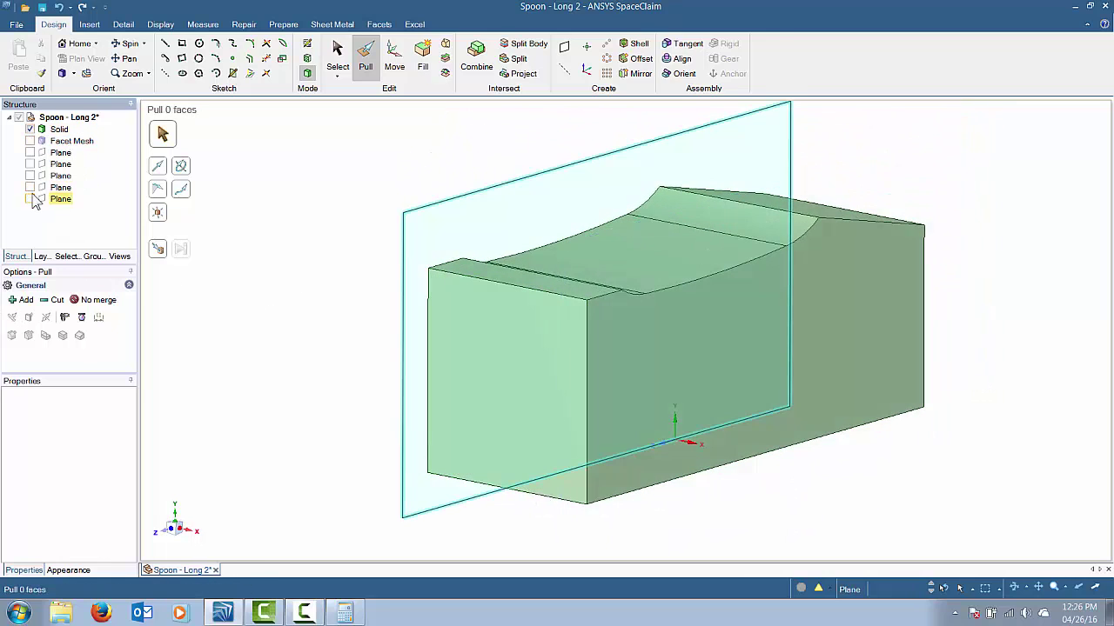
mouse_move(209, 209)
middle_mouse_down()
mouse_move(366, 235)
mouse_move(385, 249)
mouse_move(258, 183)
middle_mouse_up()
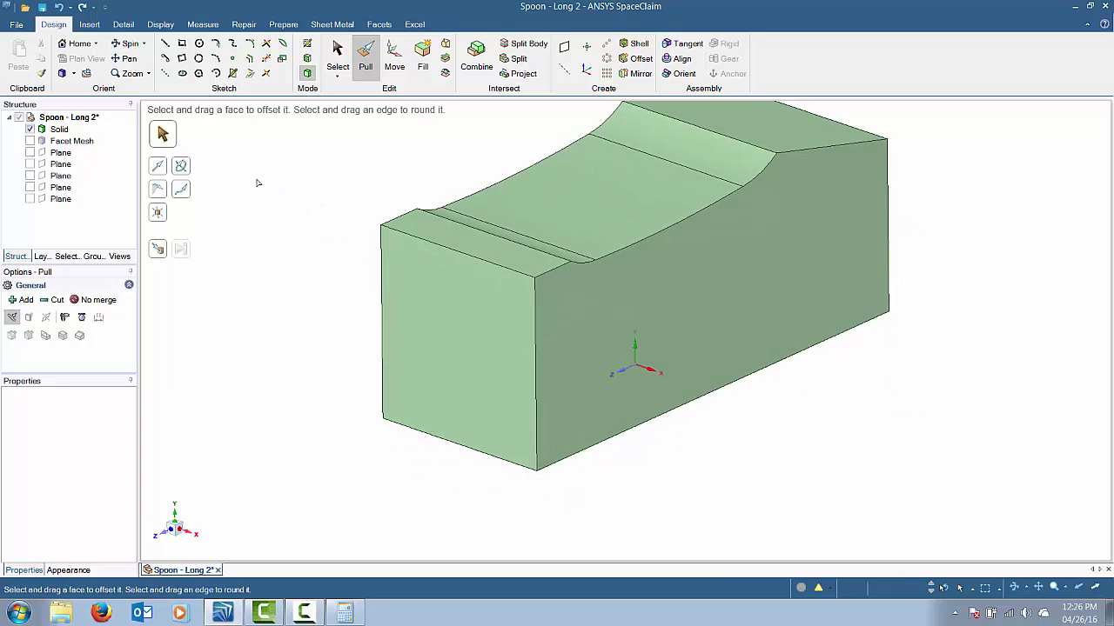
left_click(514, 59)
Split the block's long side face at 0.686in and 0.920in
left_click(551, 320)
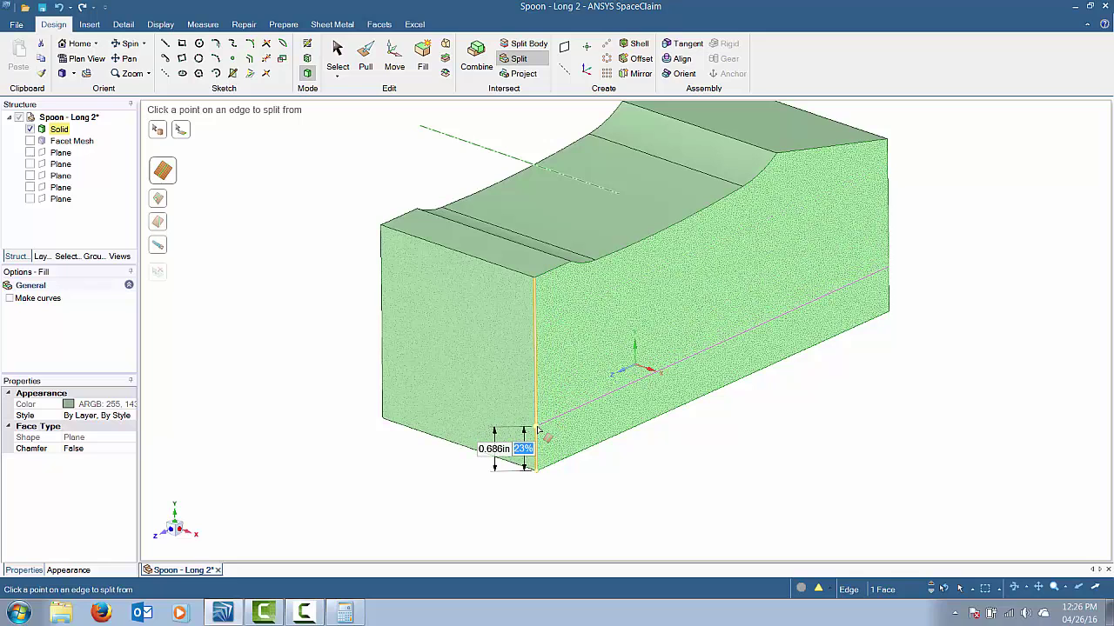
key("Tab")
type("5")
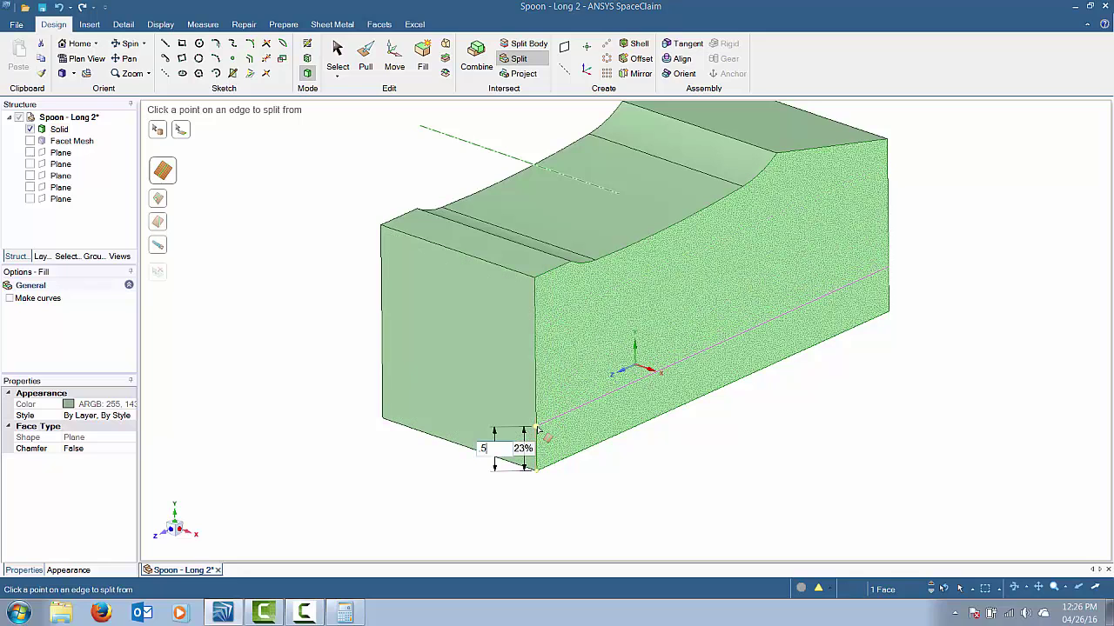
key("Return")
left_click(557, 414)
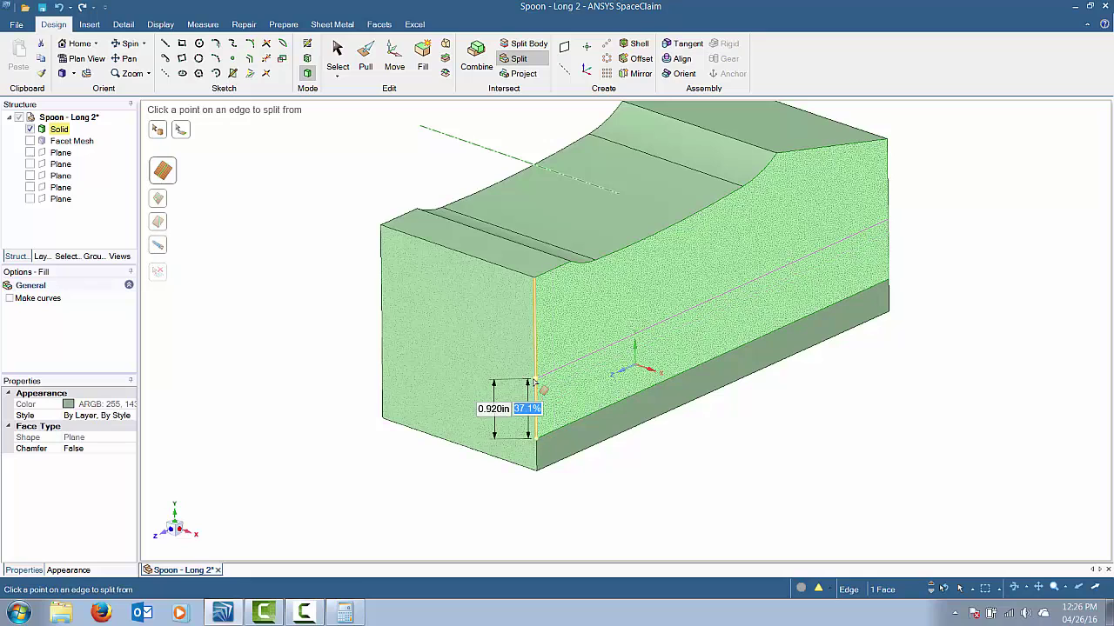
key("Tab")
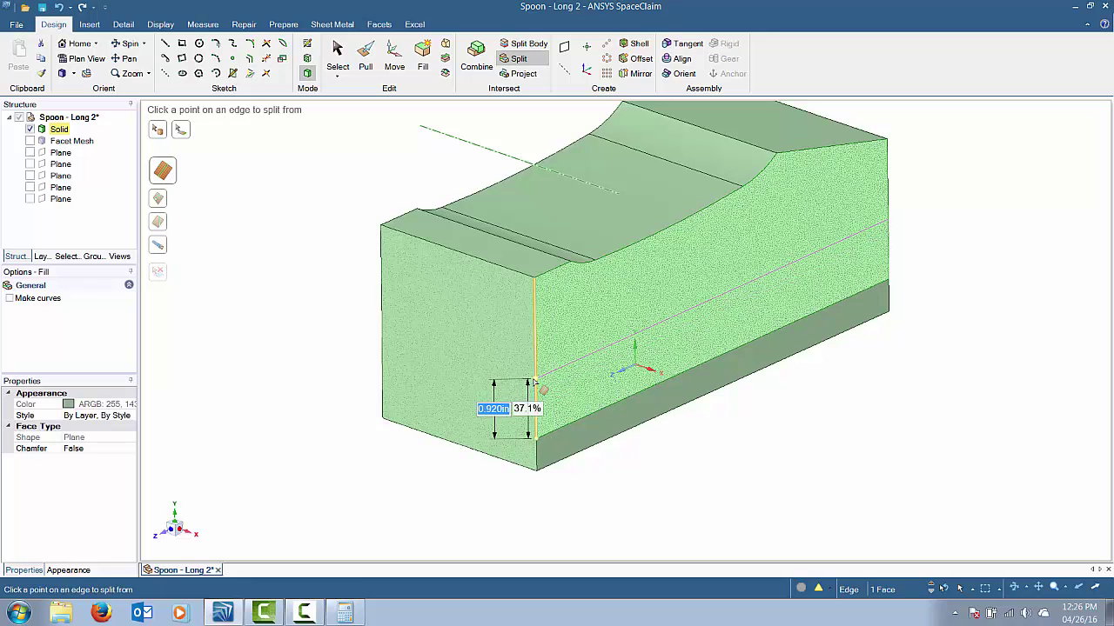
key("Return")
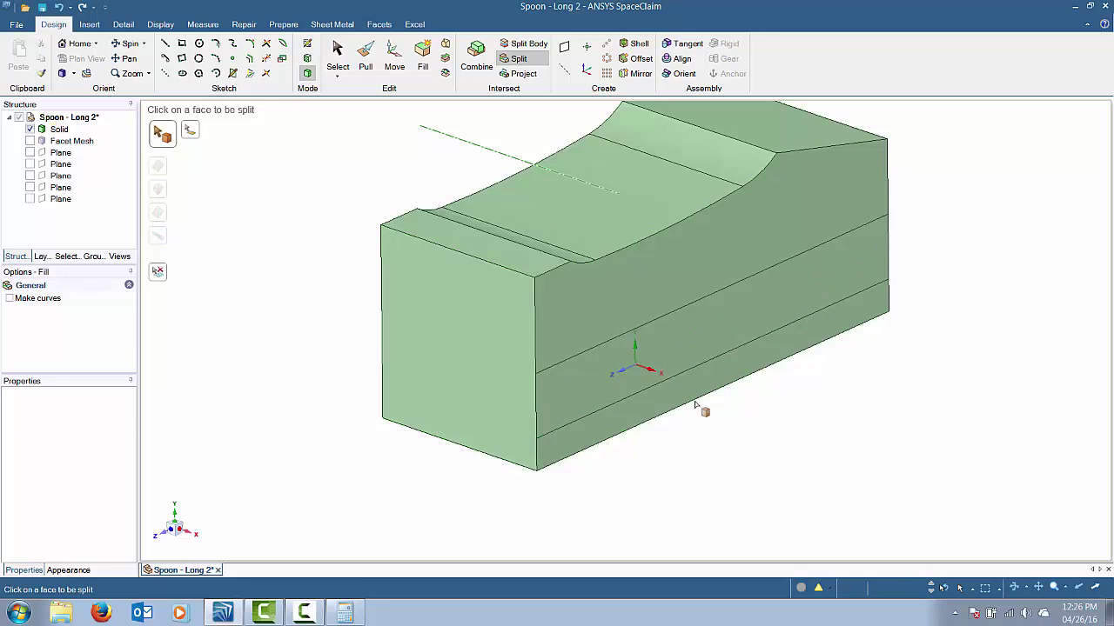
Pull the narrow strip face inward 3/32 to form a groove
left_click(366, 54)
left_click(621, 367)
left_click_drag(621, 367, 606, 366)
type("3/32")
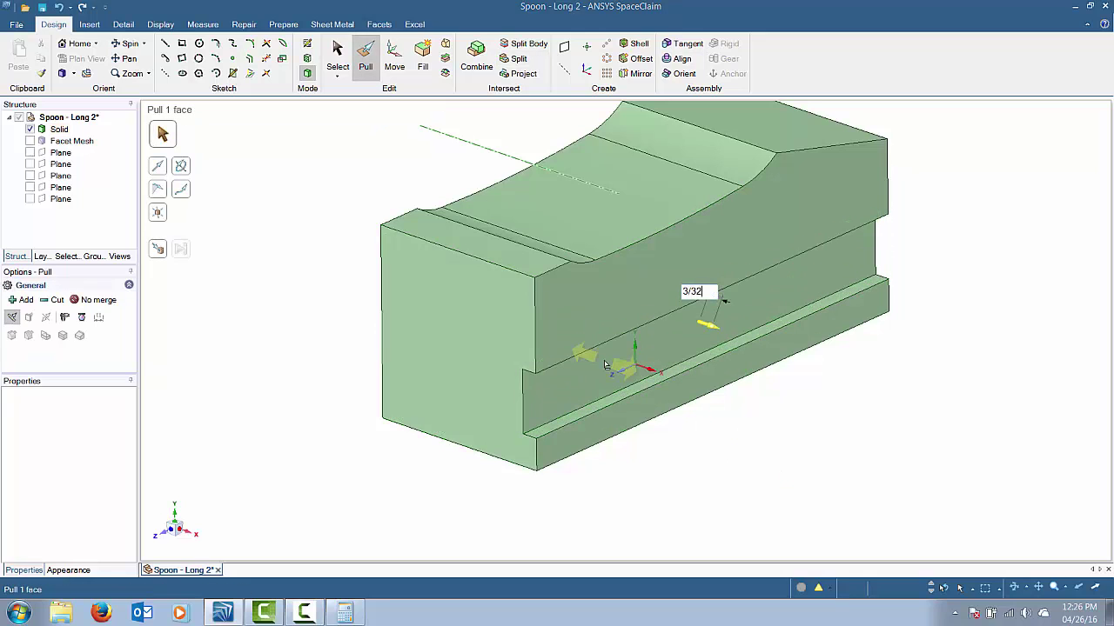
key("Return")
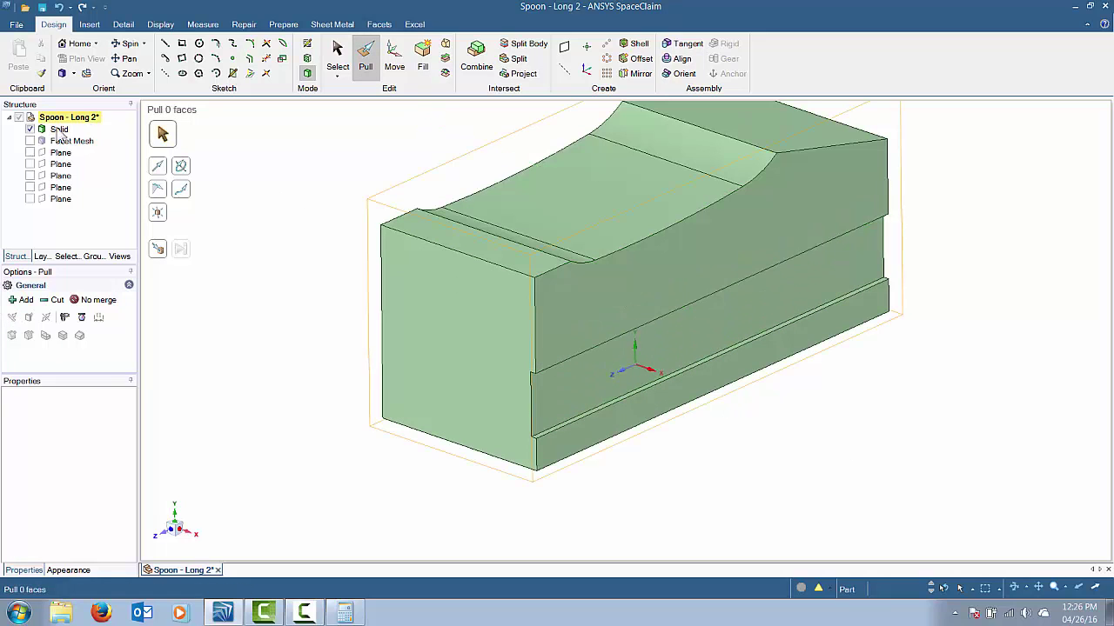
Overlay the facet mesh to inspect the solid's end, then hide it again
left_click(29, 140)
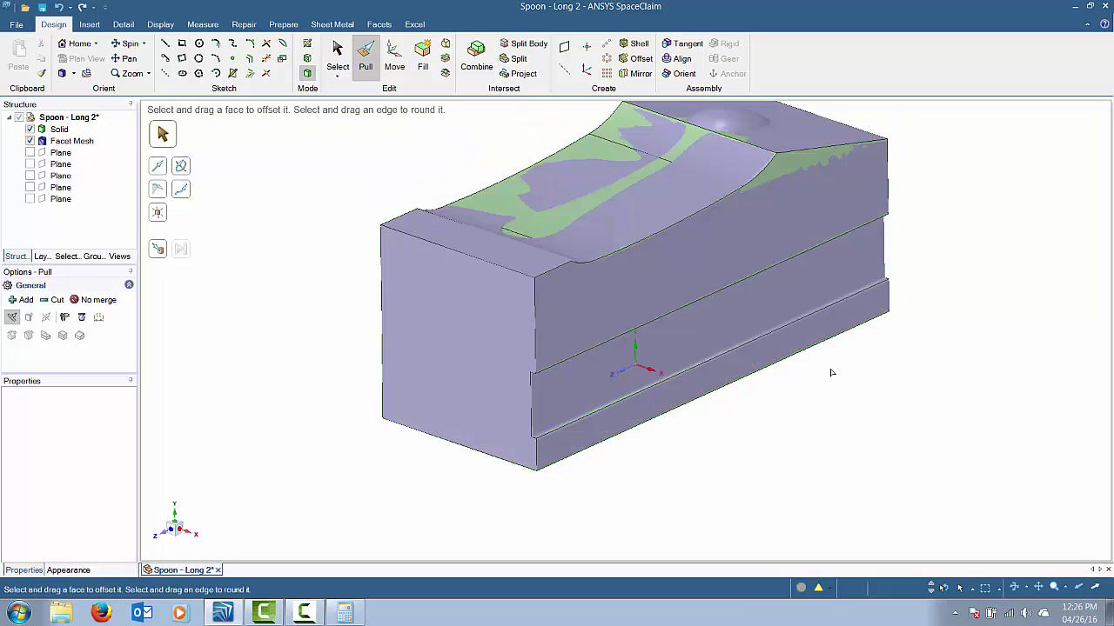
middle_click_drag(831, 372, 831, 372)
left_click(30, 140)
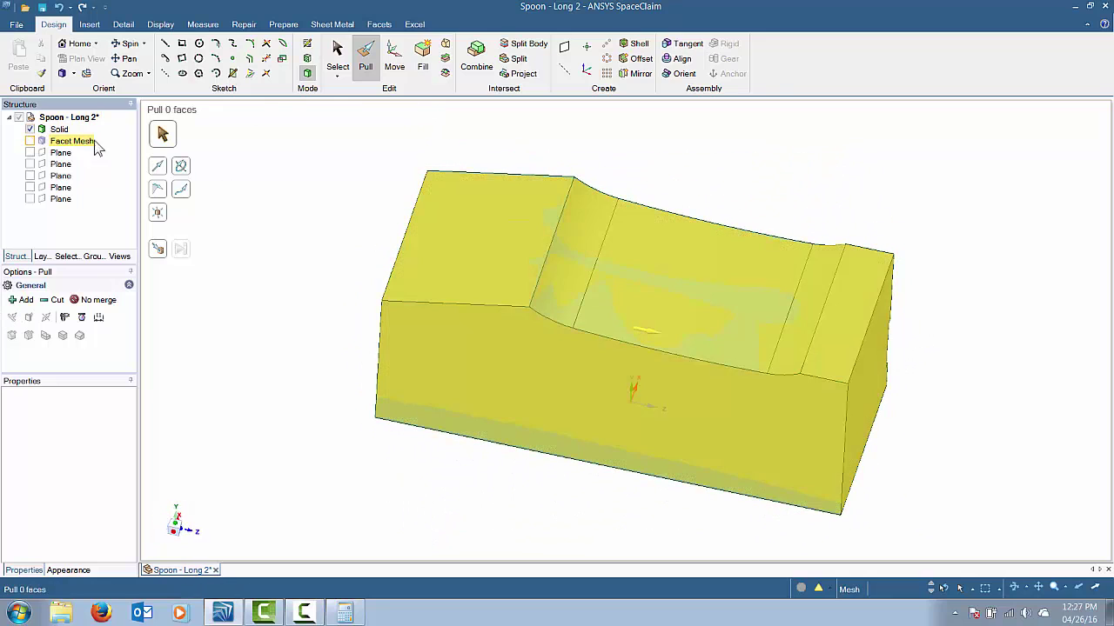
Check the solid for small faces and straighten the two flagged problem areas
left_click(244, 23)
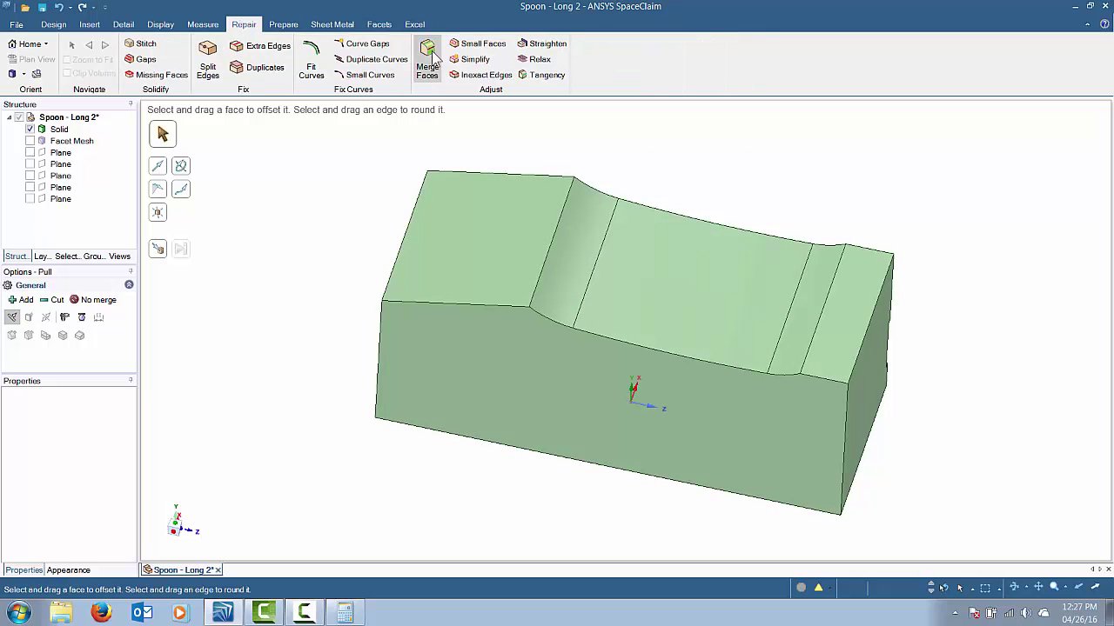
left_click(492, 46)
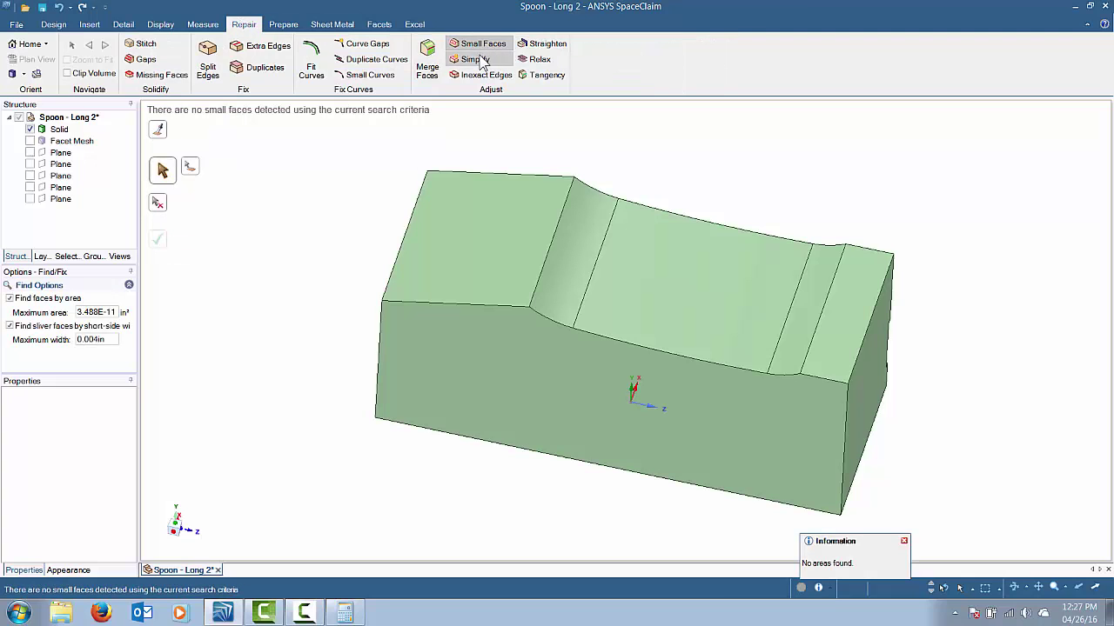
left_click(543, 43)
middle_click_drag(480, 207, 196, 237)
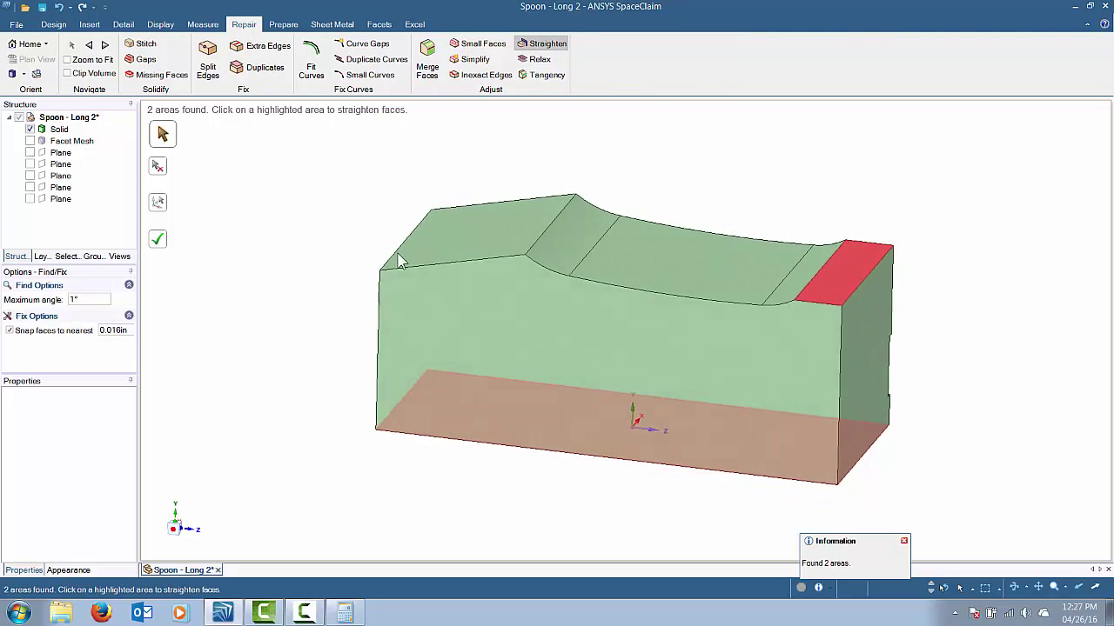
left_click(160, 243)
Show the facet mesh over the solid again and exit the Straighten tool
middle_click_drag(911, 194, 766, 178)
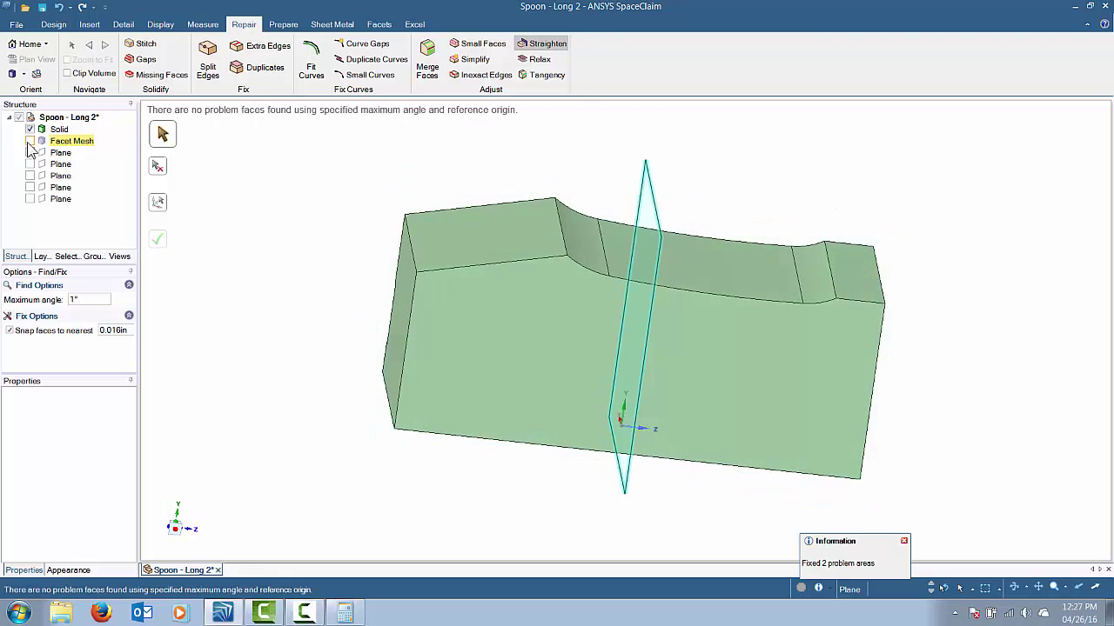
left_click(30, 140)
key("Escape")
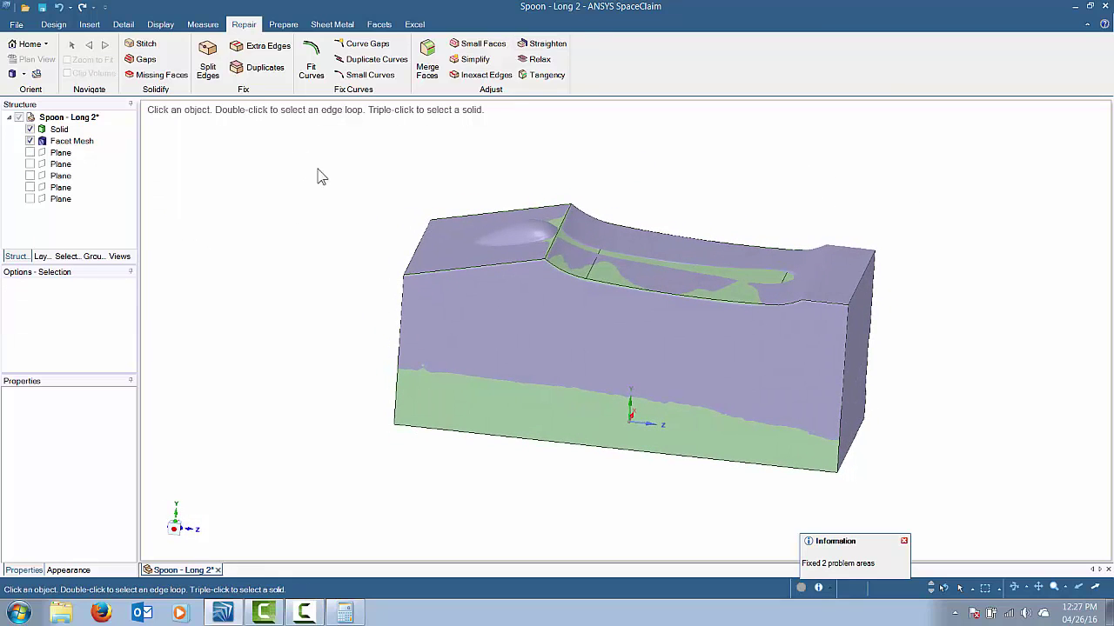
left_click(198, 26)
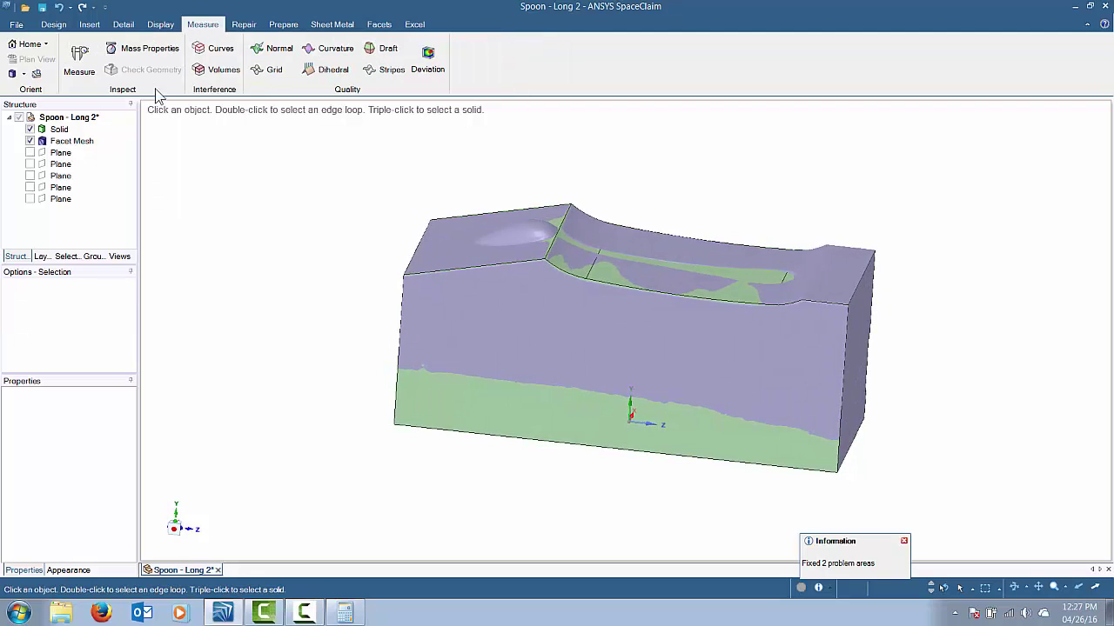
Start a deviation check comparing the solid against the facet mesh
left_click(417, 67)
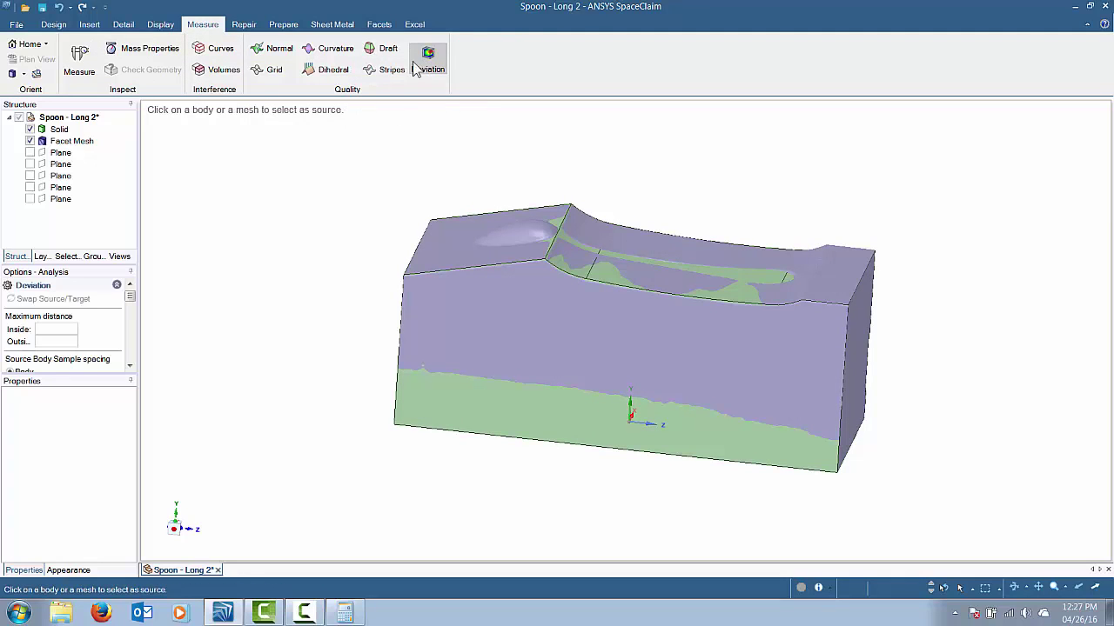
left_click(59, 129)
left_click(74, 143)
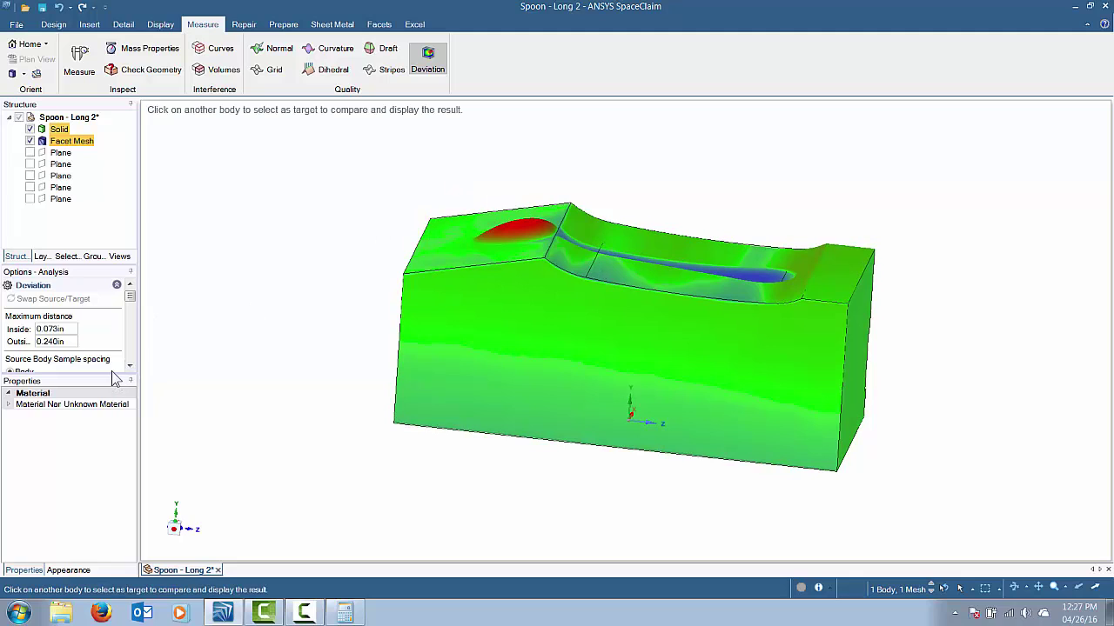
left_click_drag(113, 374, 110, 489)
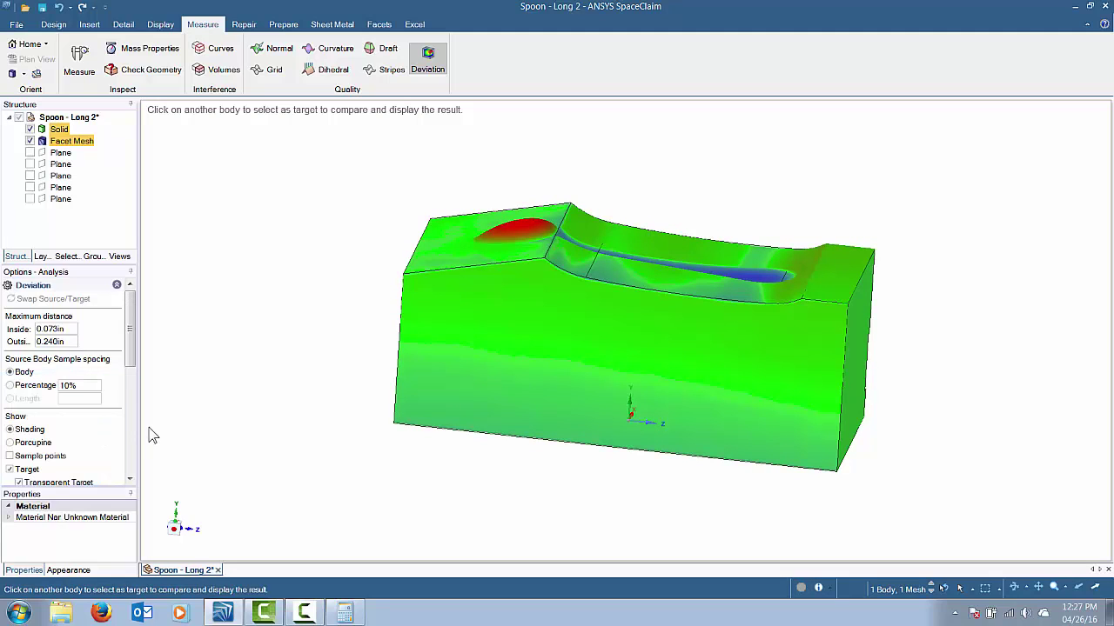
left_click_drag(137, 346, 136, 435)
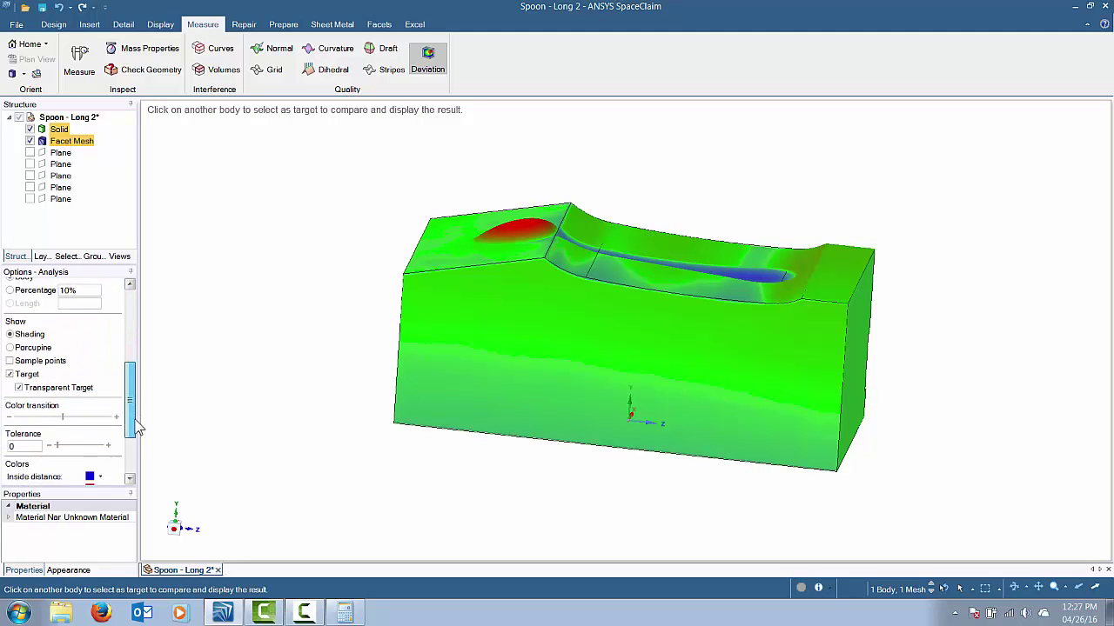
Set the deviation tolerance to 0.01in, then 0.005in, and clear the colour map
left_click(25, 411)
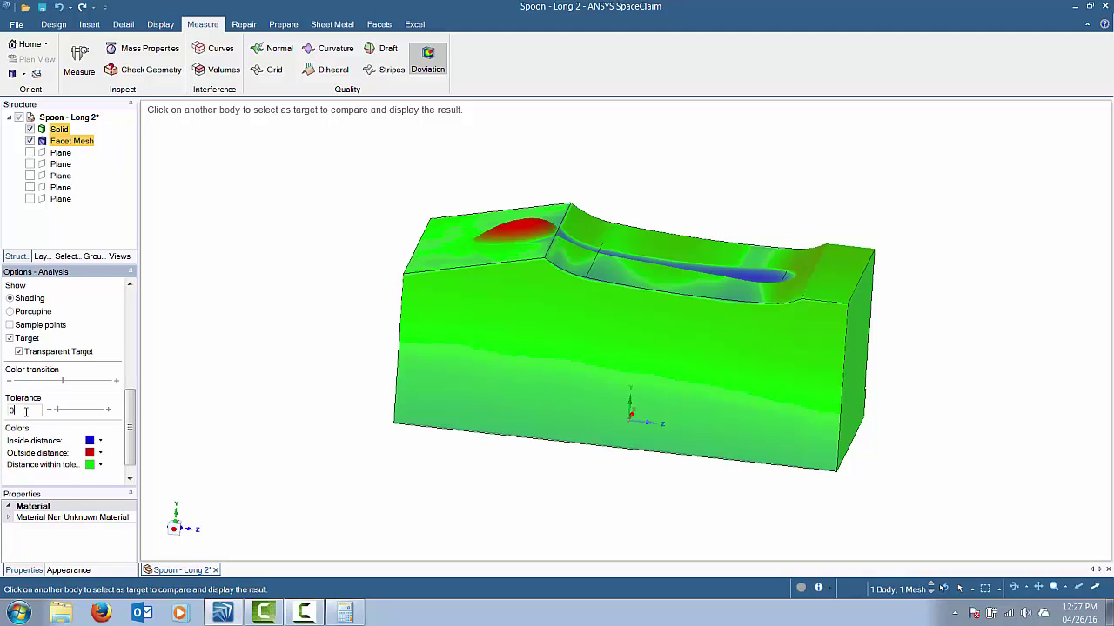
type(".01")
key("Return")
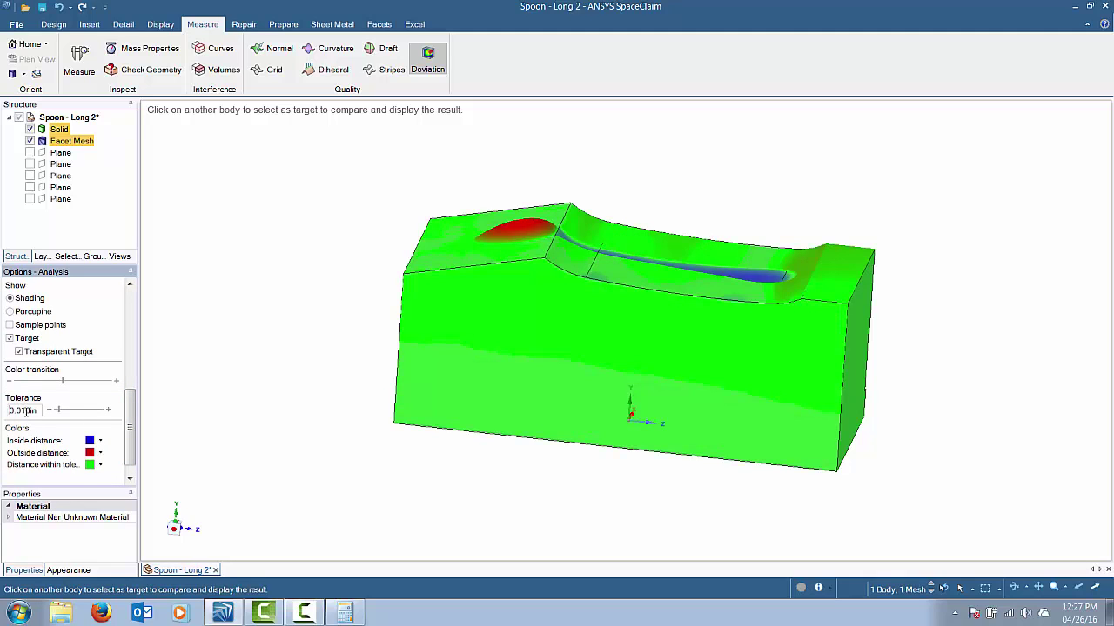
middle_click_drag(400, 351, 400, 351)
type(".005")
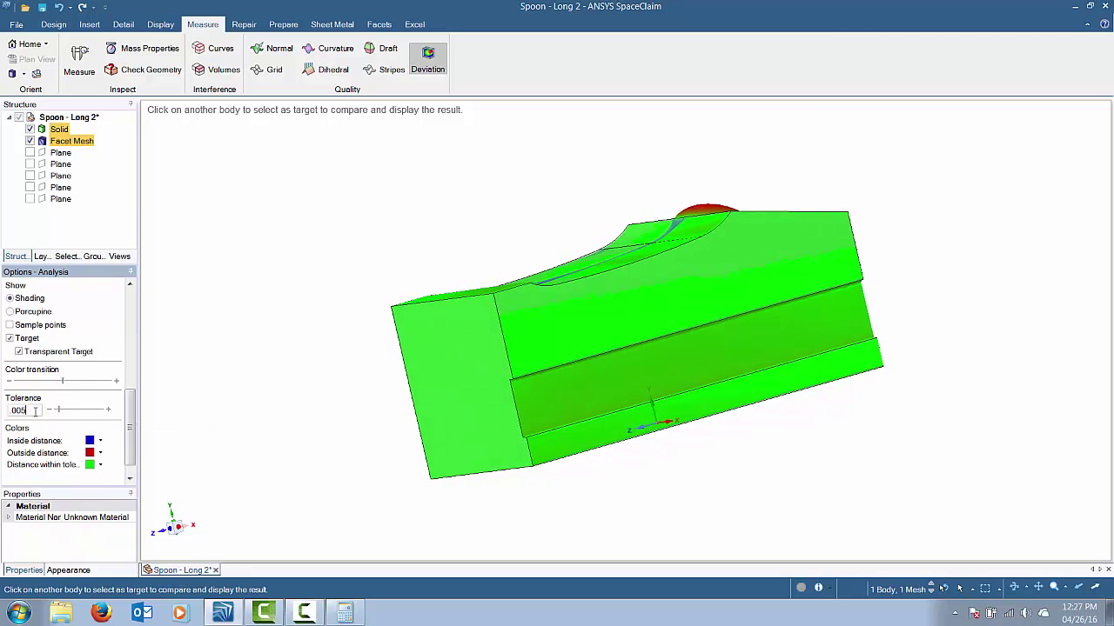
key("Return")
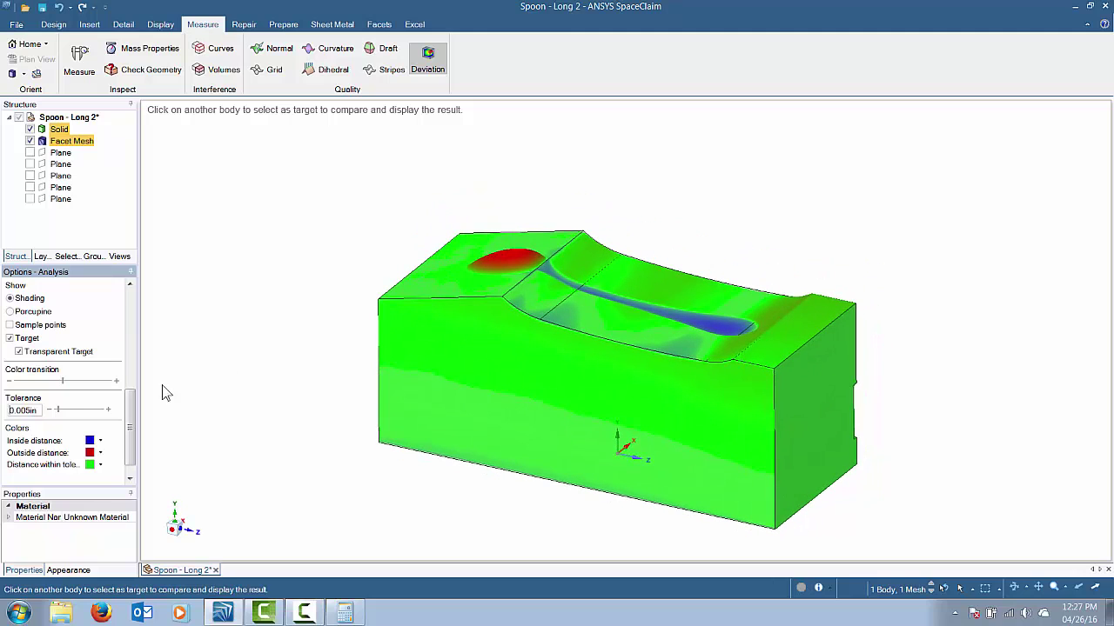
left_click(803, 236)
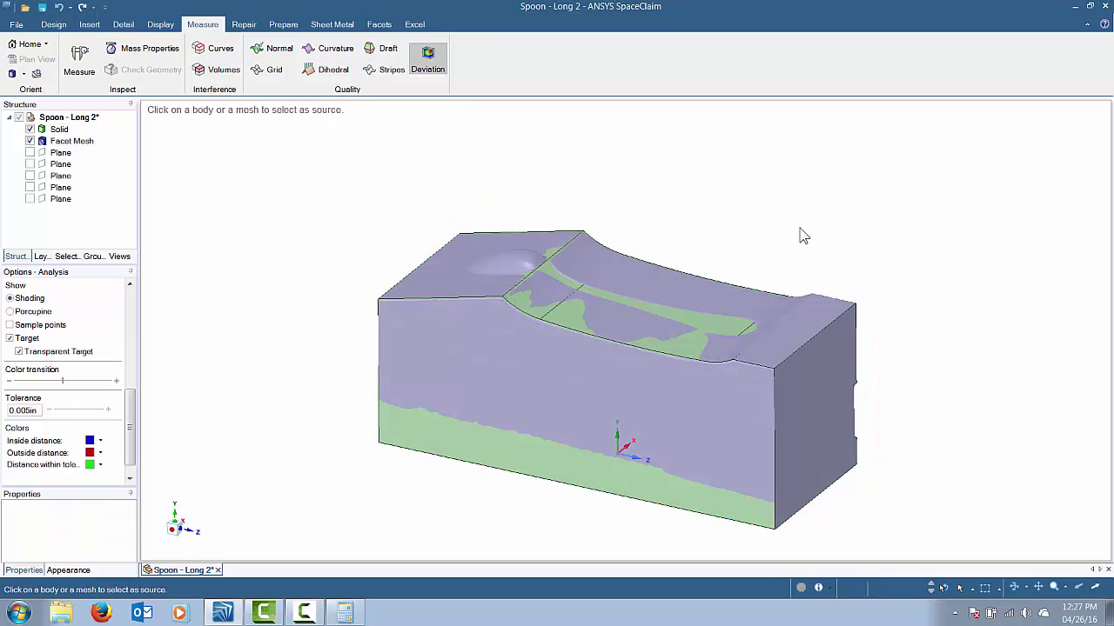